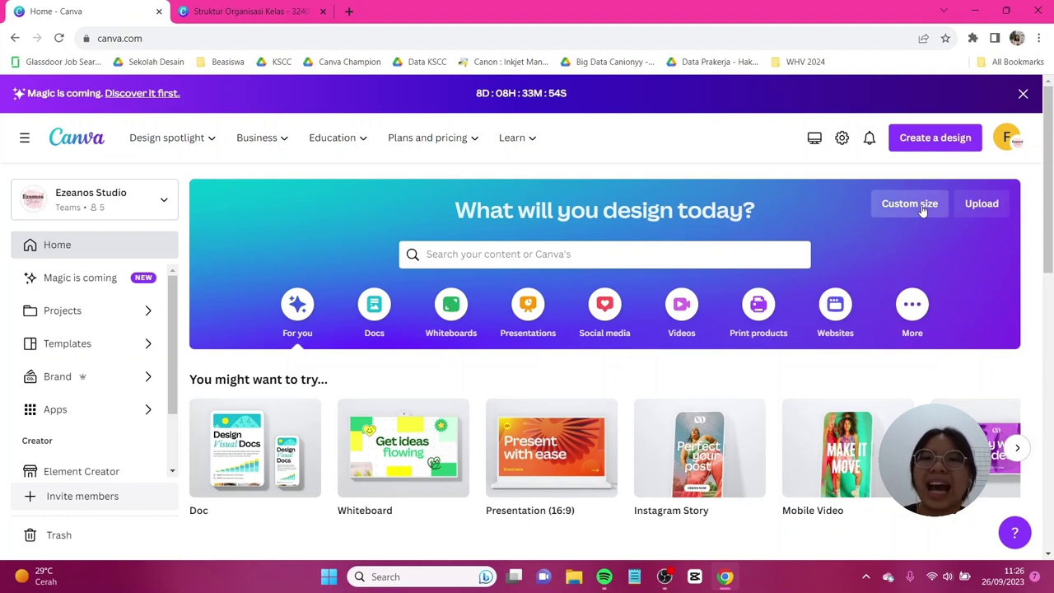
# Open the Custom size width and height options on the Canva home page.
pyautogui.click(923, 211)
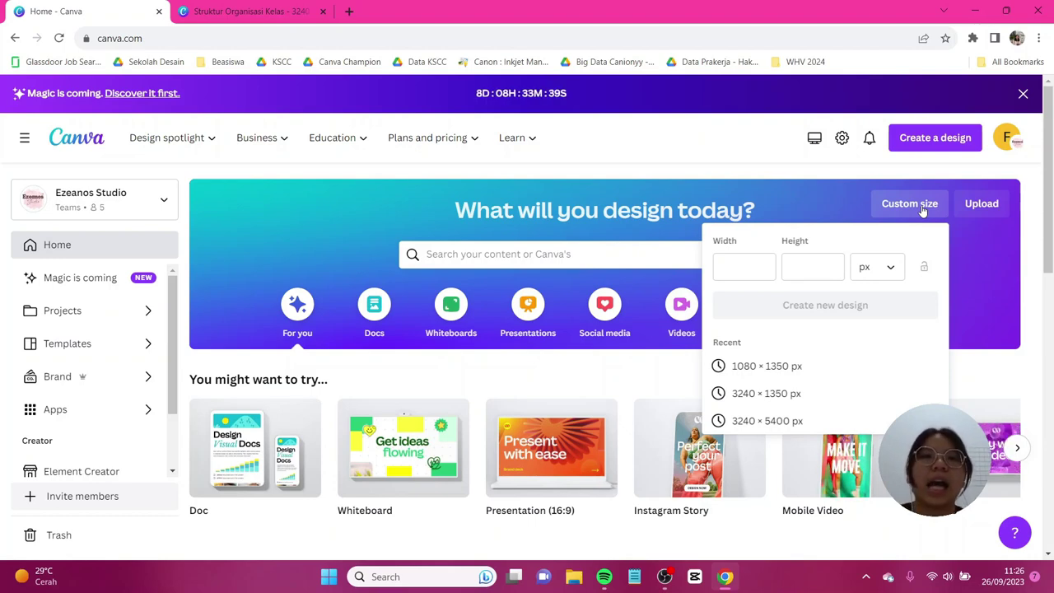
# Create a new blank design 3240 px wide and 5400 px tall.
pyautogui.click(756, 267)
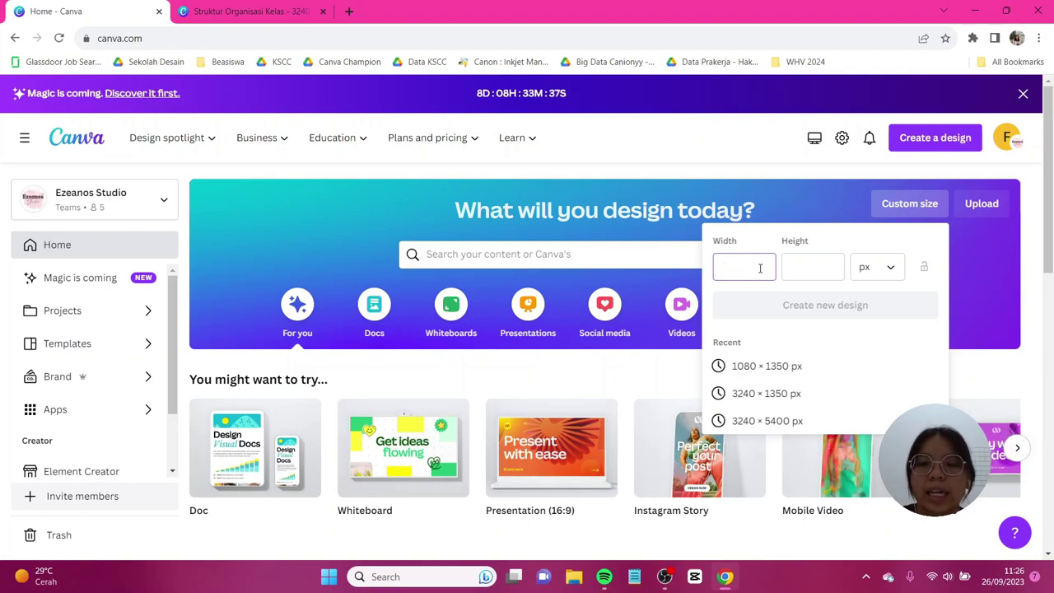
pyautogui.write('3240')
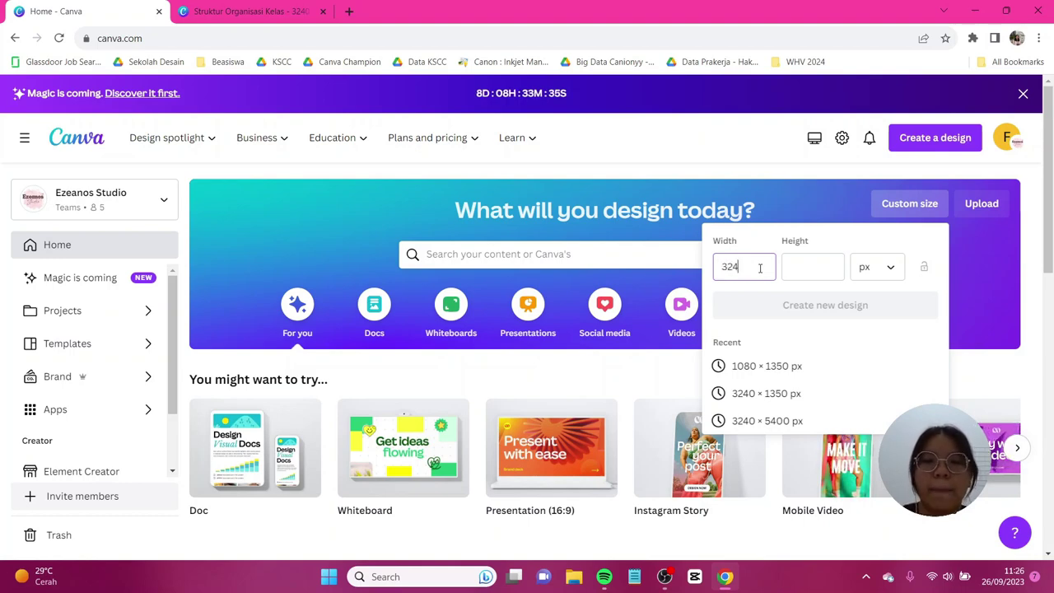
pyautogui.click(814, 266)
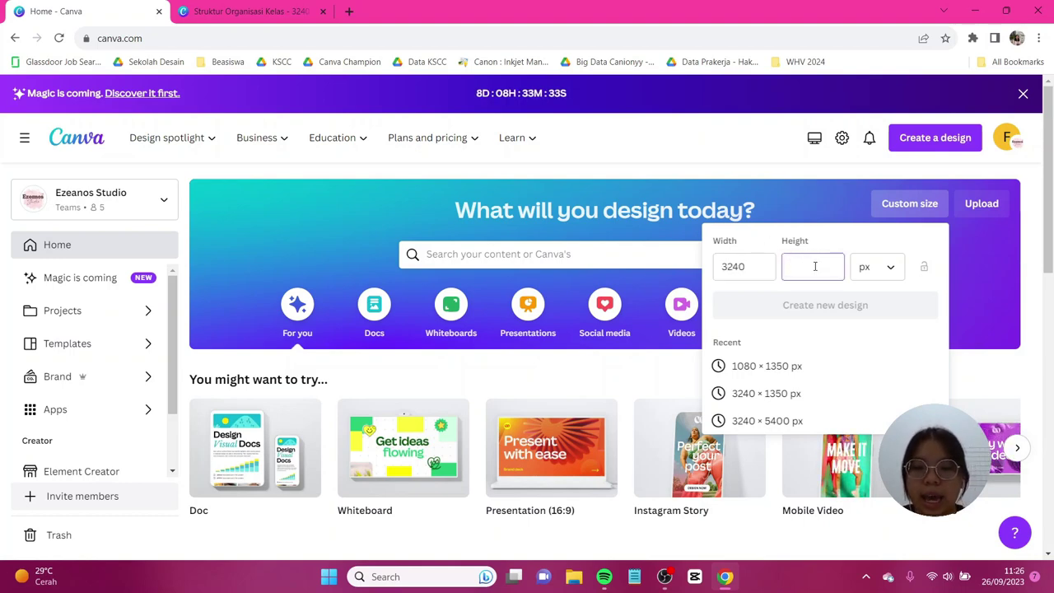
pyautogui.write('5400')
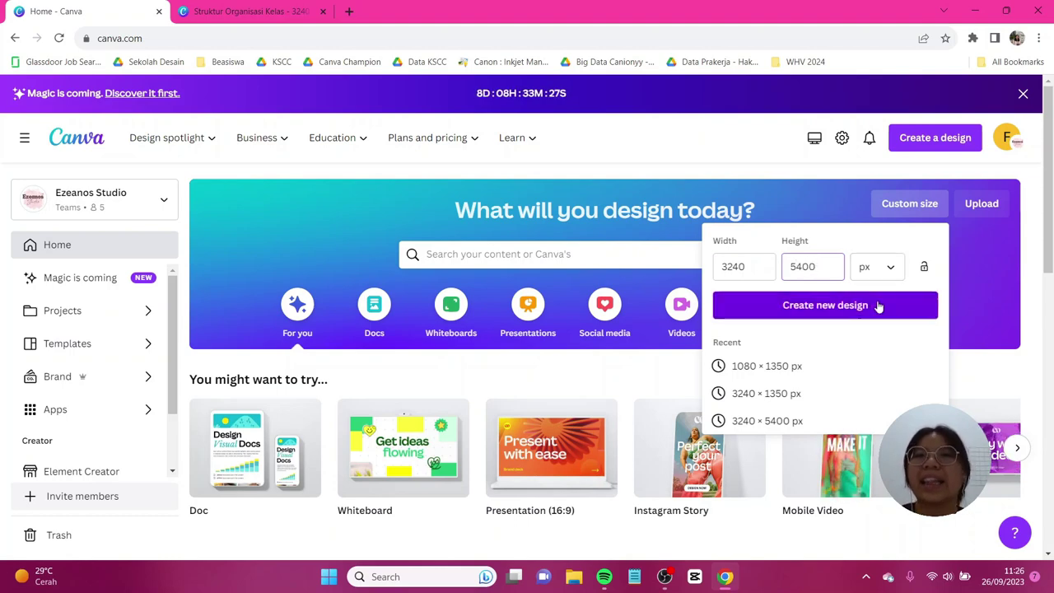
pyautogui.click(877, 305)
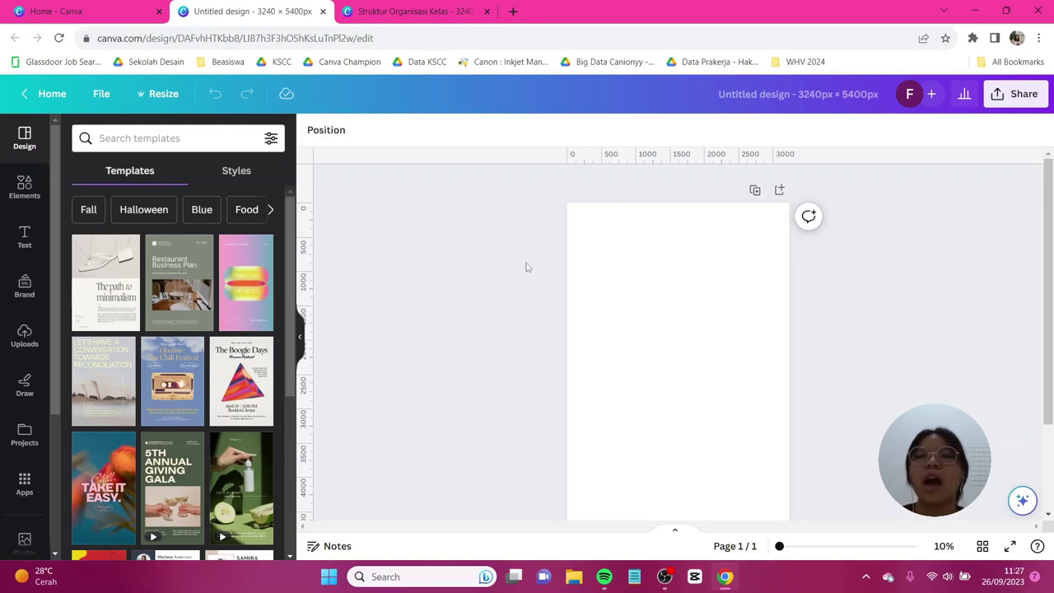
# Start a custom guide layout from View settings with 3 columns.
pyautogui.click(102, 95)
pyautogui.moveTo(195, 261)
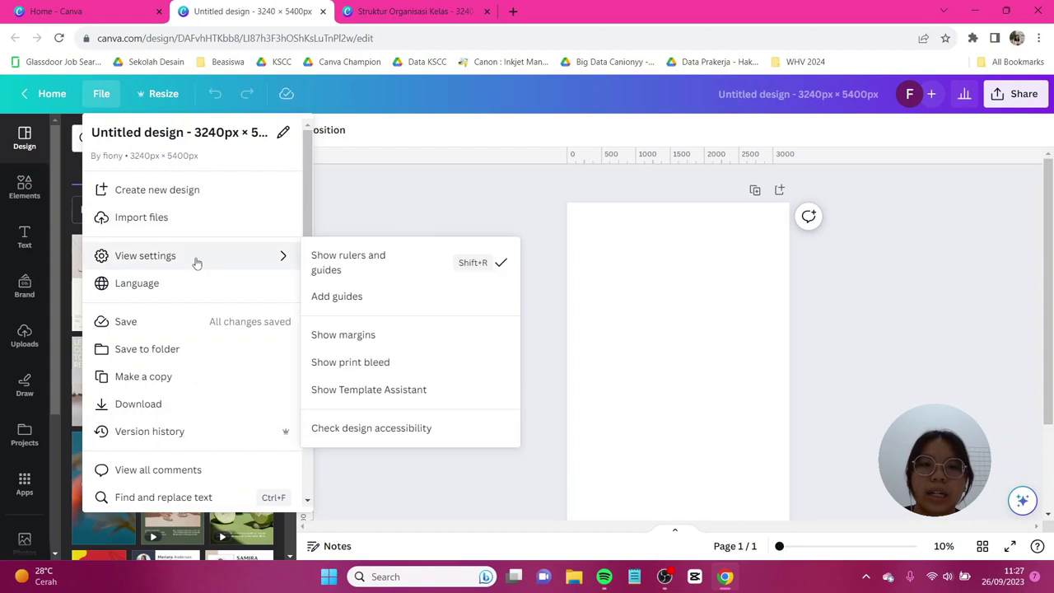
pyautogui.click(337, 298)
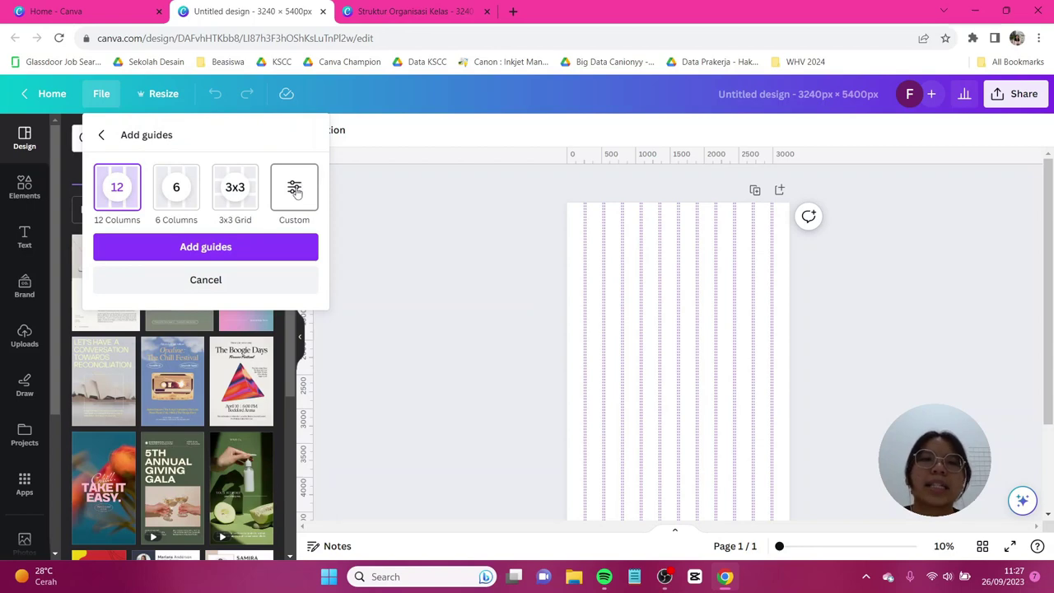
pyautogui.click(296, 190)
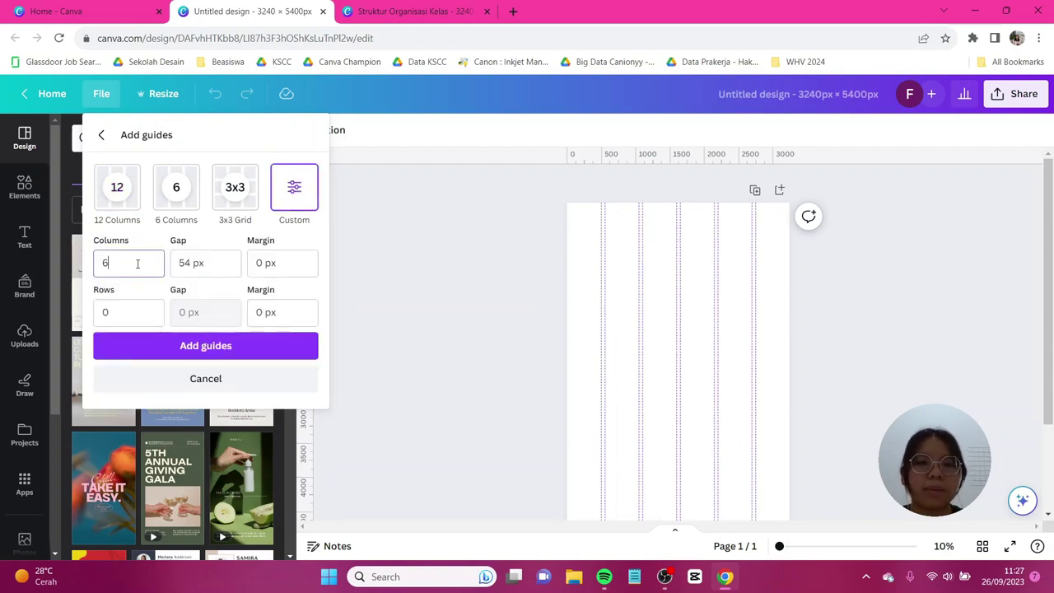
pyautogui.press('BackSpace')
pyautogui.write('3')
# Set the column gap to 0 and rows to 5, then add the guides.
pyautogui.click(191, 263)
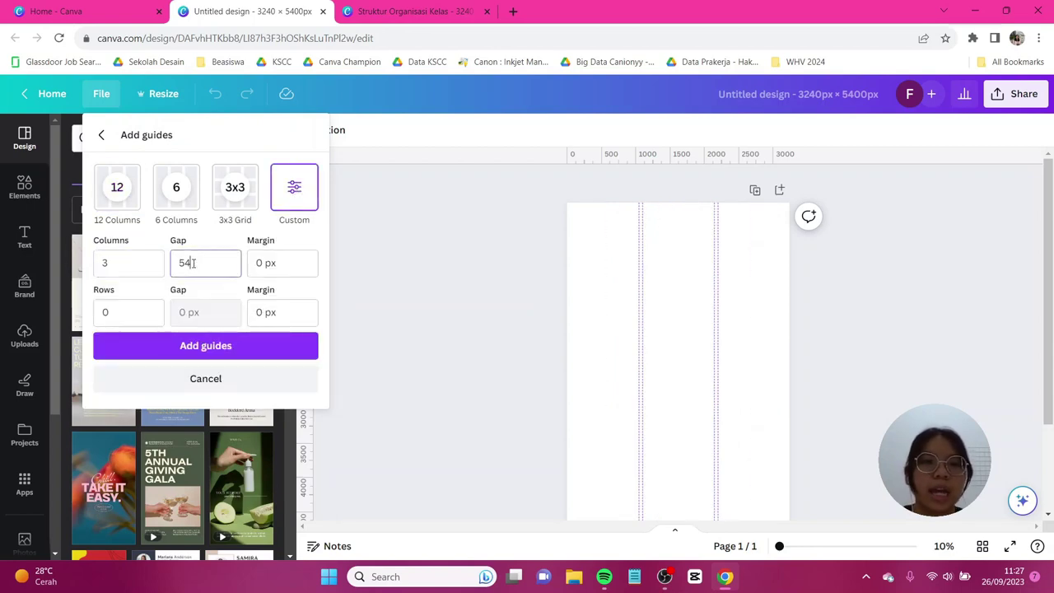
pyautogui.press('BackSpace')
pyautogui.press('BackSpace')
pyautogui.write('0')
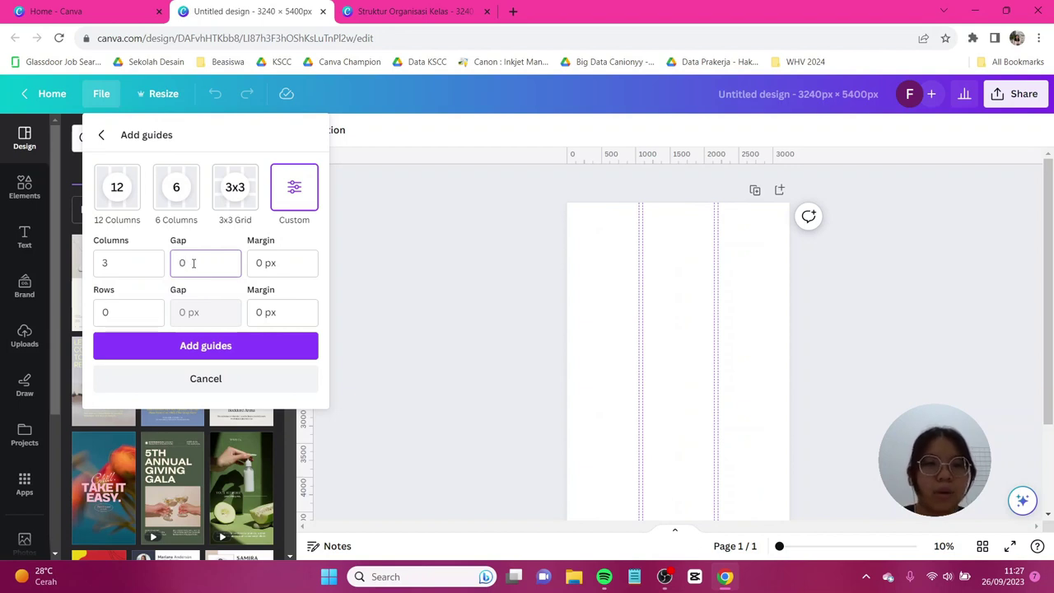
pyautogui.click(280, 262)
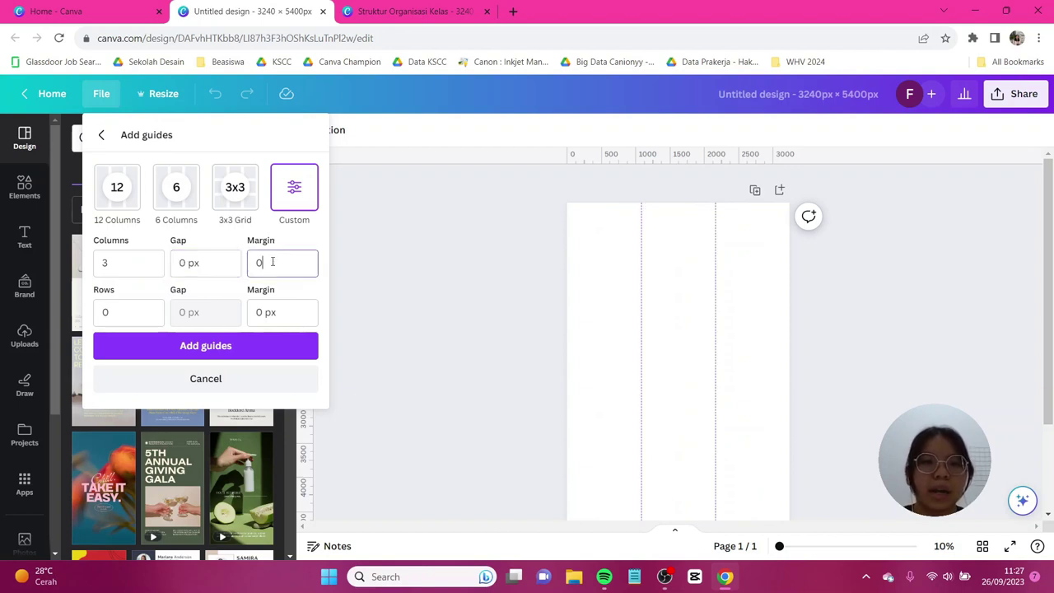
pyautogui.click(129, 321)
pyautogui.write('5')
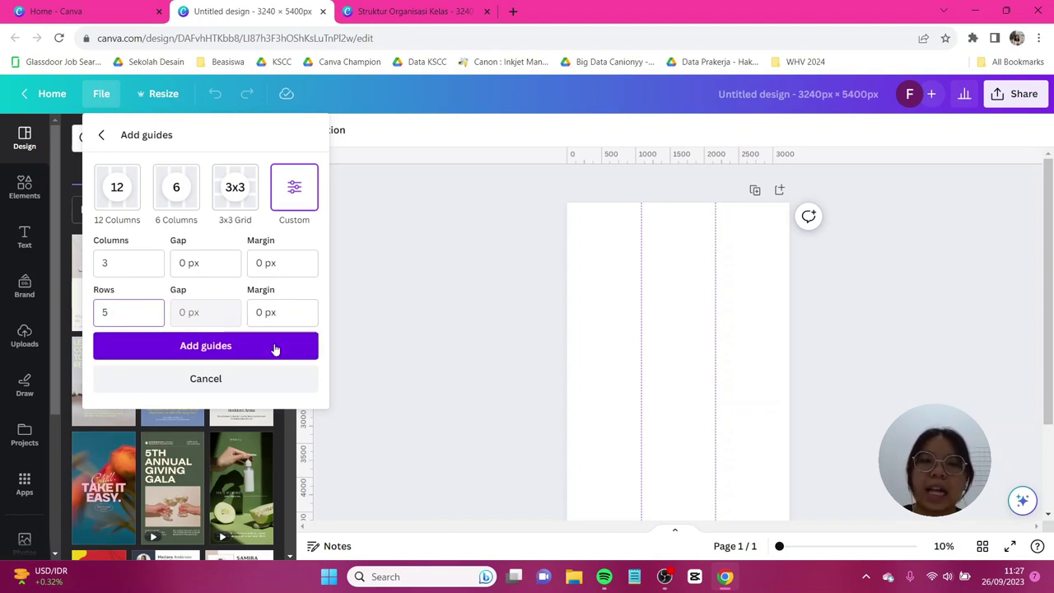
pyautogui.click(275, 349)
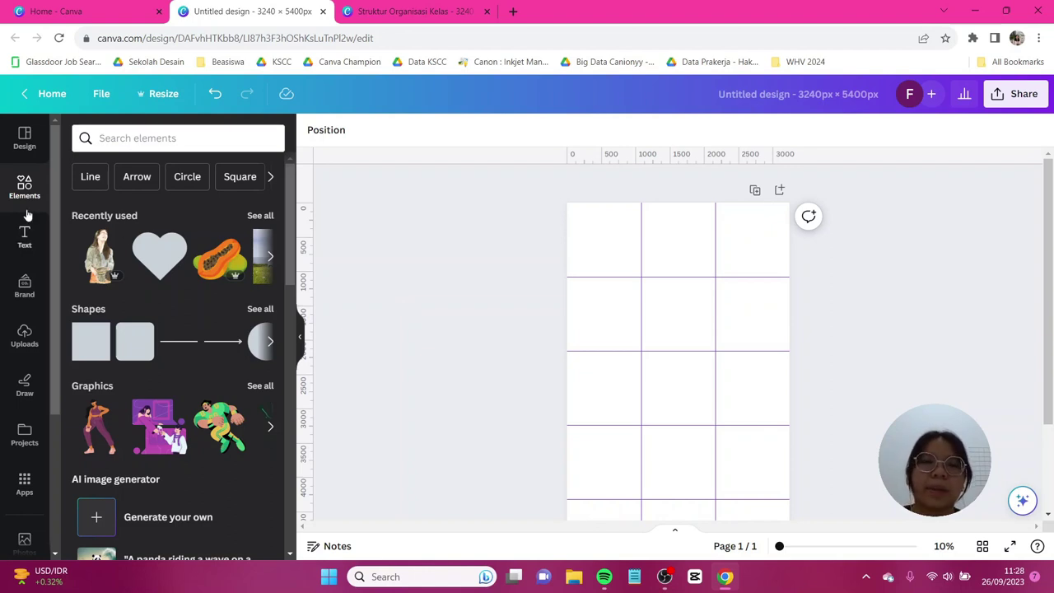
# Search 'vintage paper' photos and set a plain paper photo as the page background.
pyautogui.click(134, 140)
pyautogui.write('vinta')
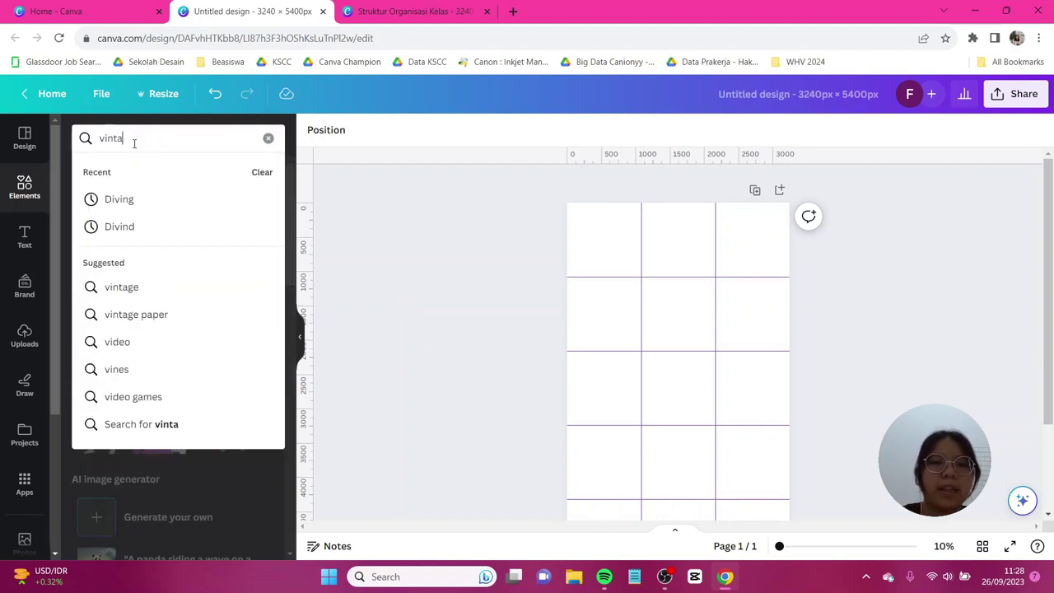
pyautogui.write('ge paper')
pyautogui.press('Return')
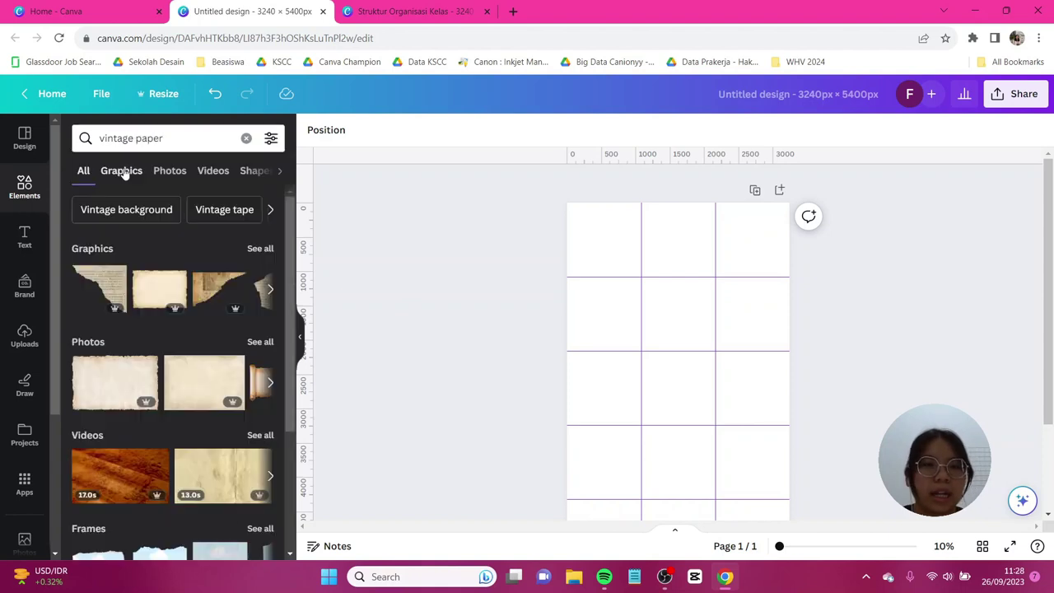
pyautogui.click(169, 172)
pyautogui.scroll(-2, 222, 346)
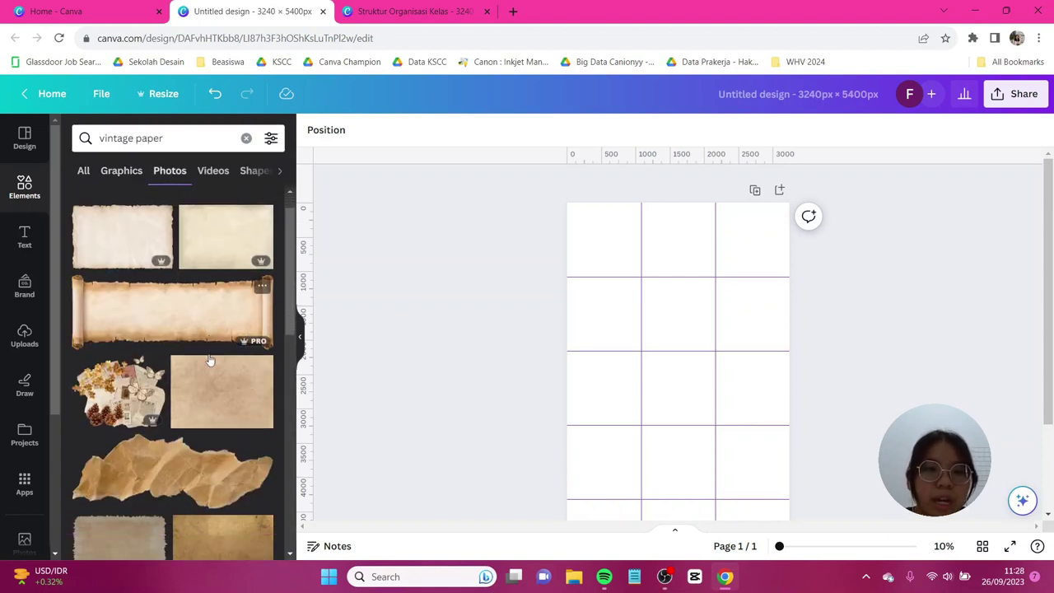
pyautogui.click(222, 347)
pyautogui.rightClick(667, 384)
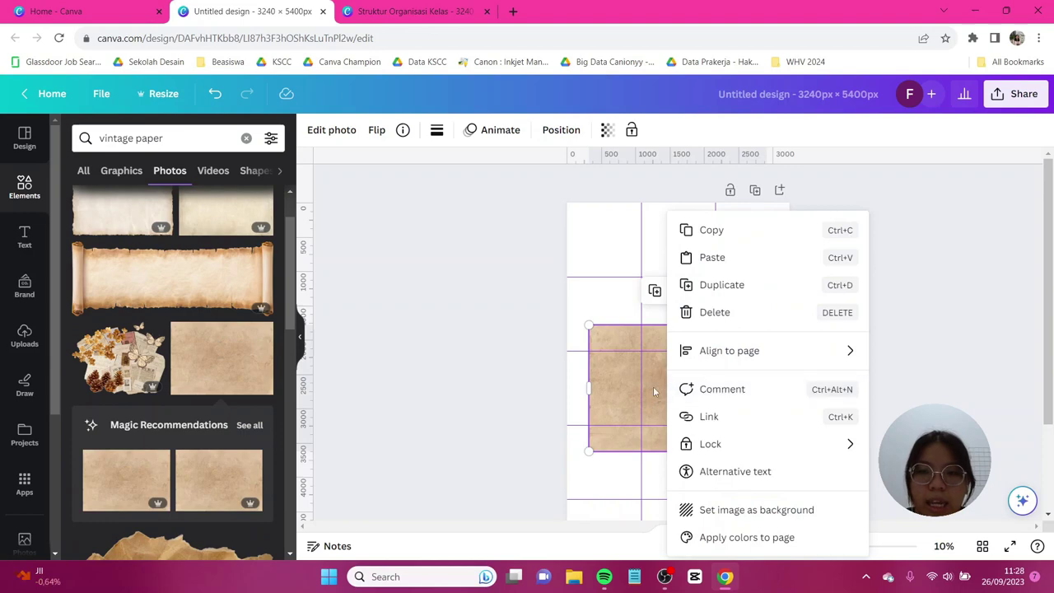
pyautogui.click(737, 511)
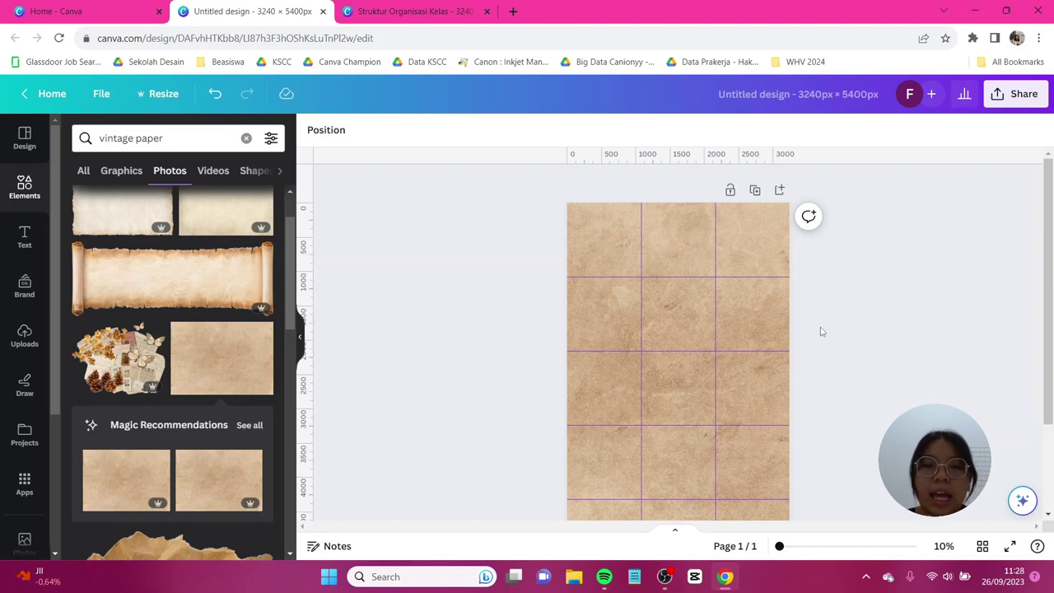
# Search 'rip paper' graphics and place a tilted newspaper scrap in the top-right corner.
pyautogui.click(176, 136)
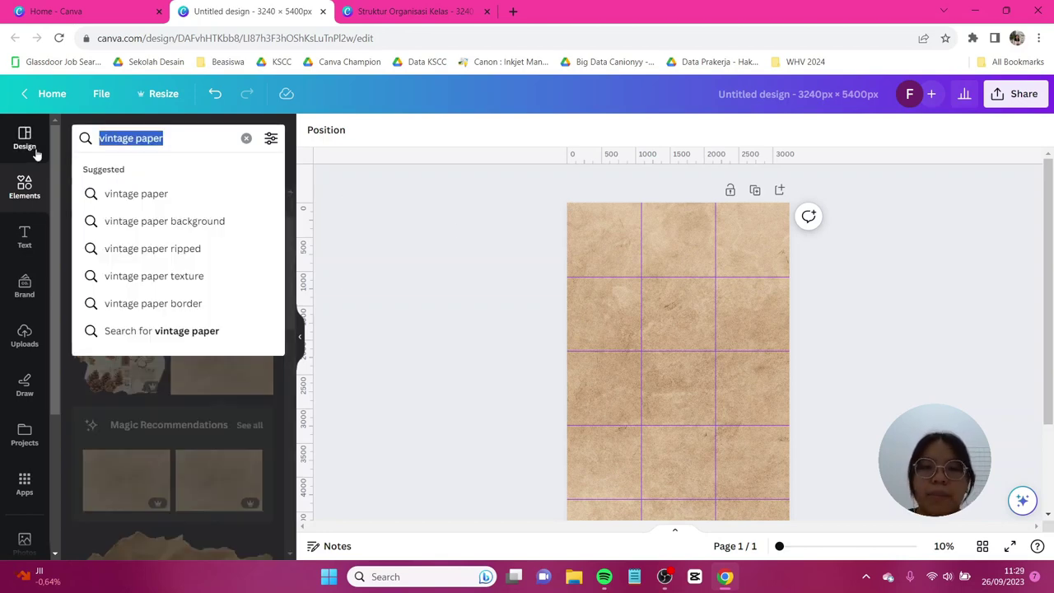
pyautogui.write('rip paper')
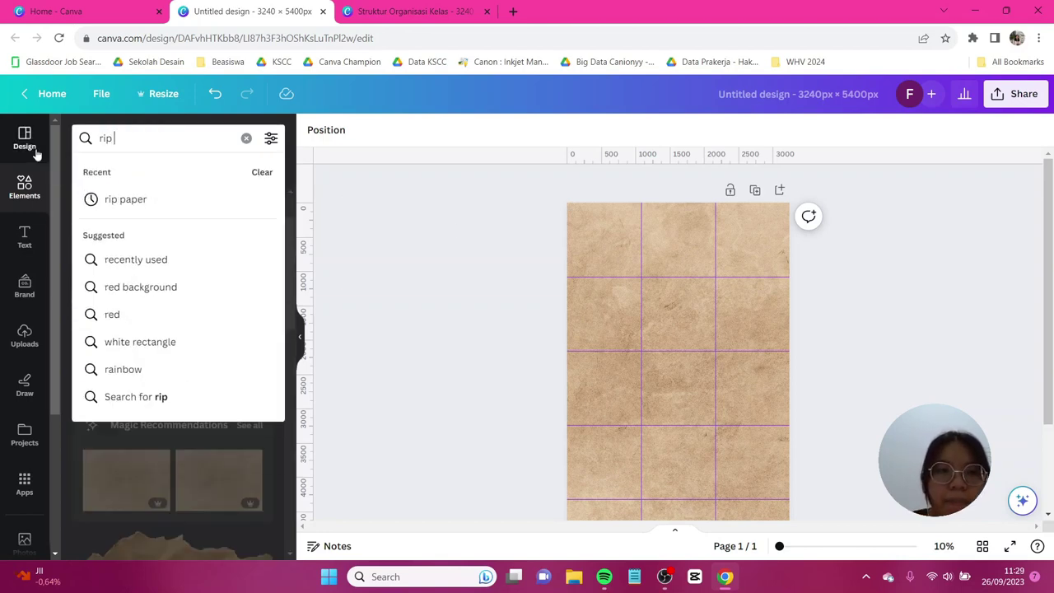
pyautogui.press('Return')
pyautogui.click(122, 171)
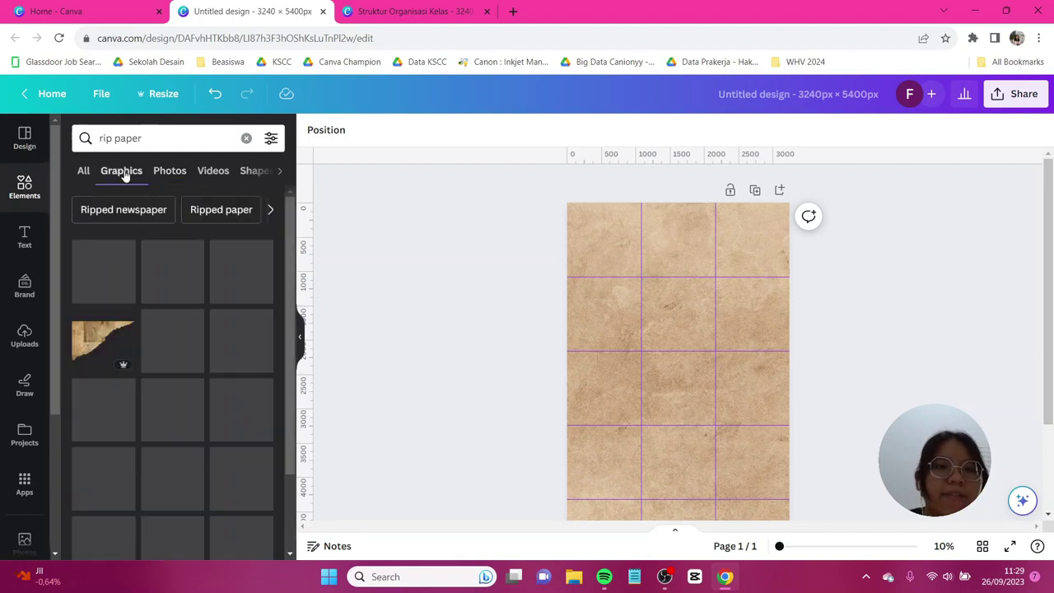
pyautogui.scroll(-2, 197, 341)
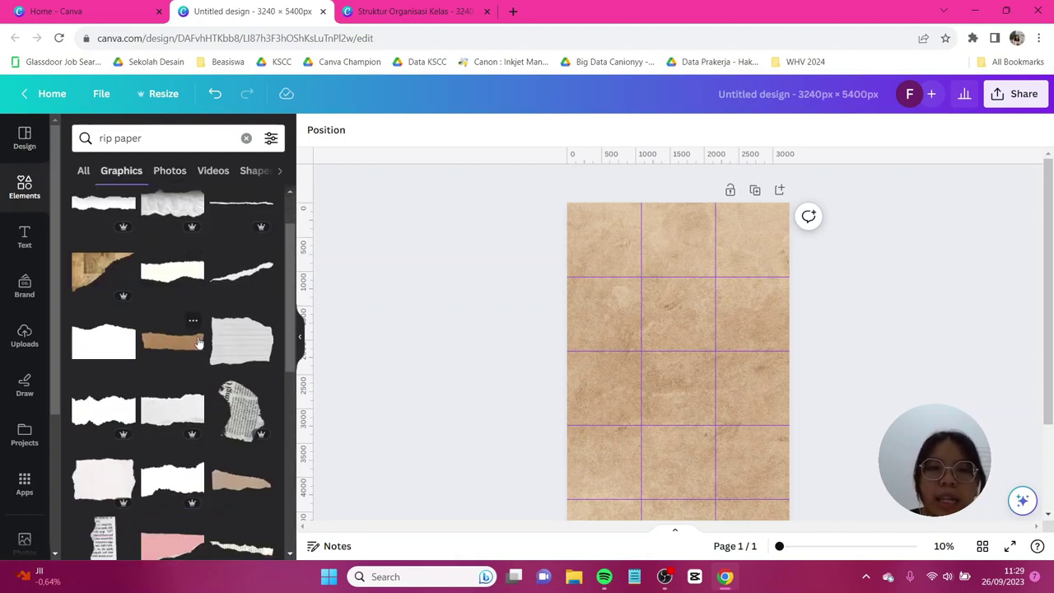
pyautogui.scroll(-2, 197, 342)
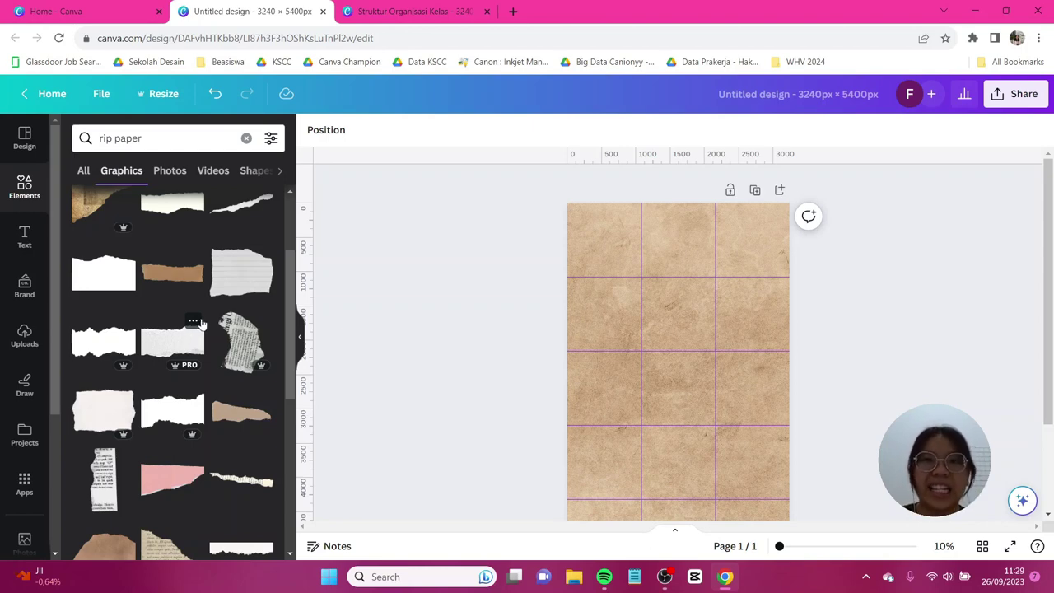
pyautogui.click(242, 342)
pyautogui.moveTo(638, 453); pyautogui.dragTo(752, 239)
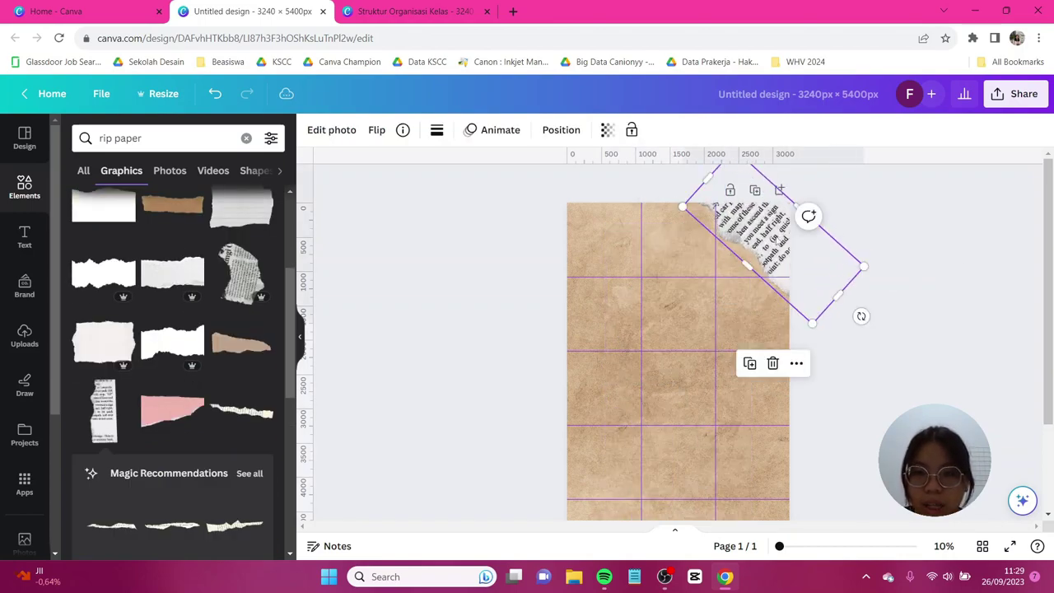
# Try a glossy torn-paper graphic, delete it, and browse further torn-paper results.
pyautogui.scroll(-3, 245, 332)
pyautogui.click(245, 332)
pyautogui.press('Delete')
pyautogui.scroll(-2, 864, 317)
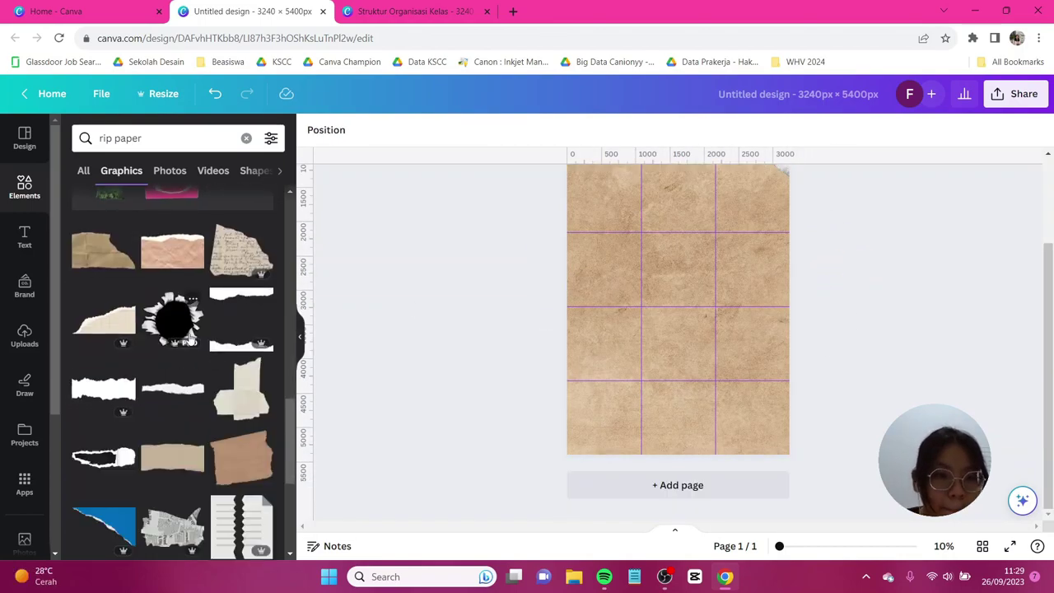
pyautogui.scroll(5, 211, 318)
pyautogui.scroll(-5, 211, 317)
pyautogui.scroll(3, 492, 279)
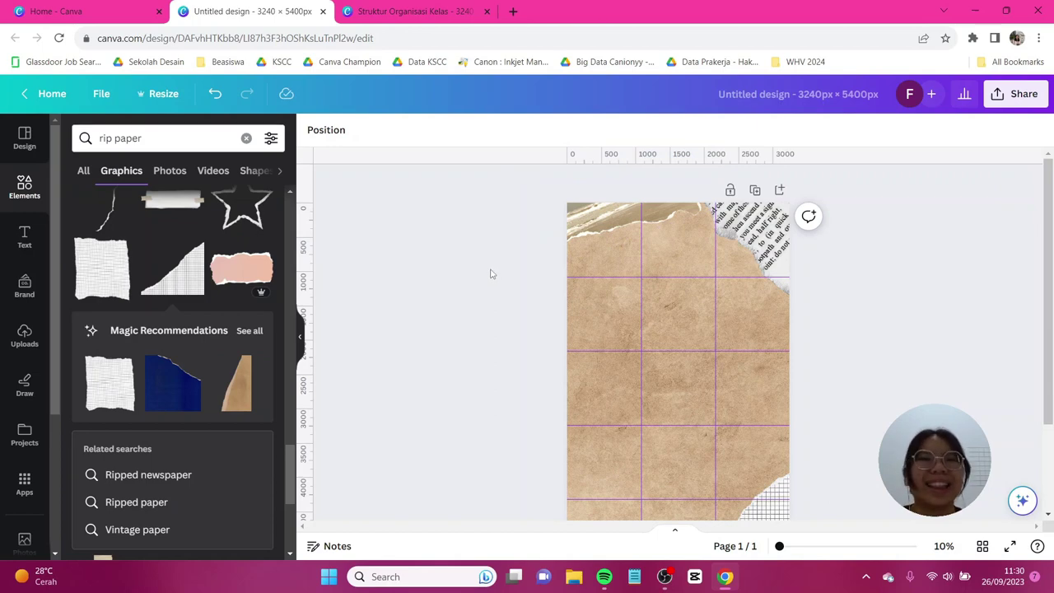
pyautogui.click(25, 240)
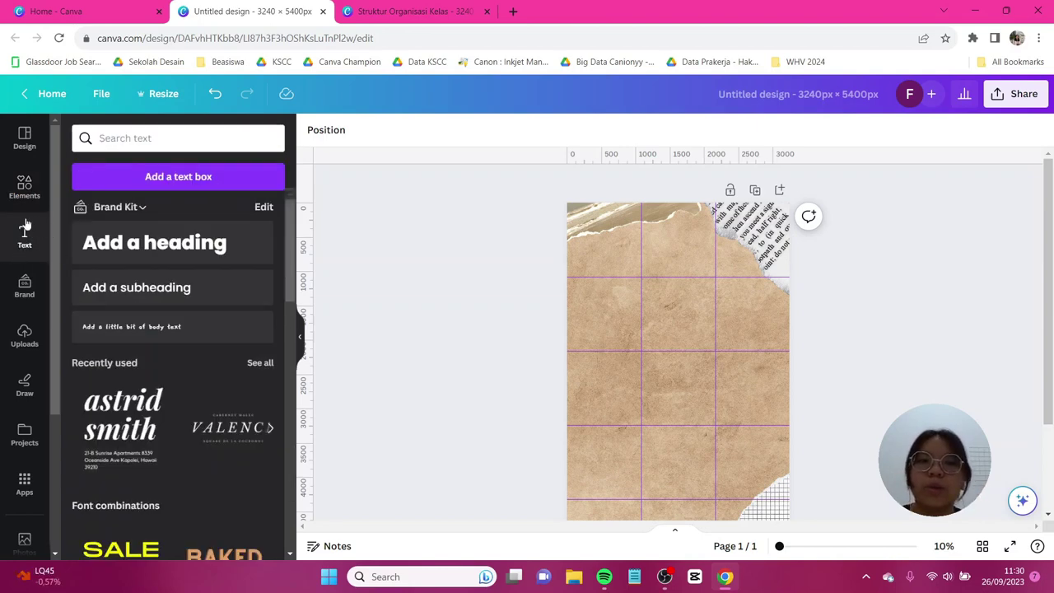
# Add a heading text box, enlarge it and move it up and left.
pyautogui.click(185, 248)
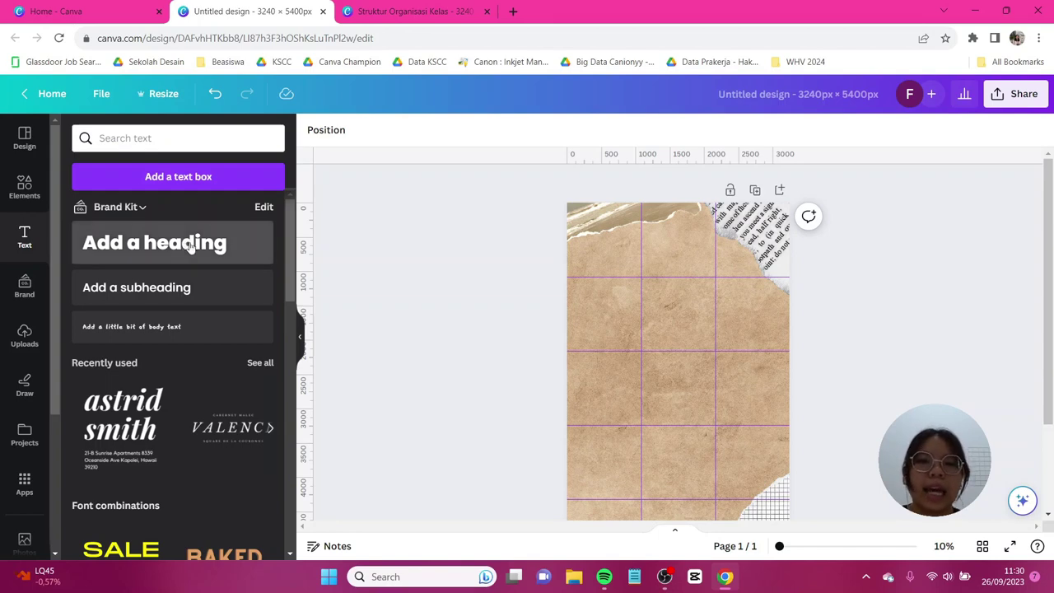
pyautogui.press('capslock')
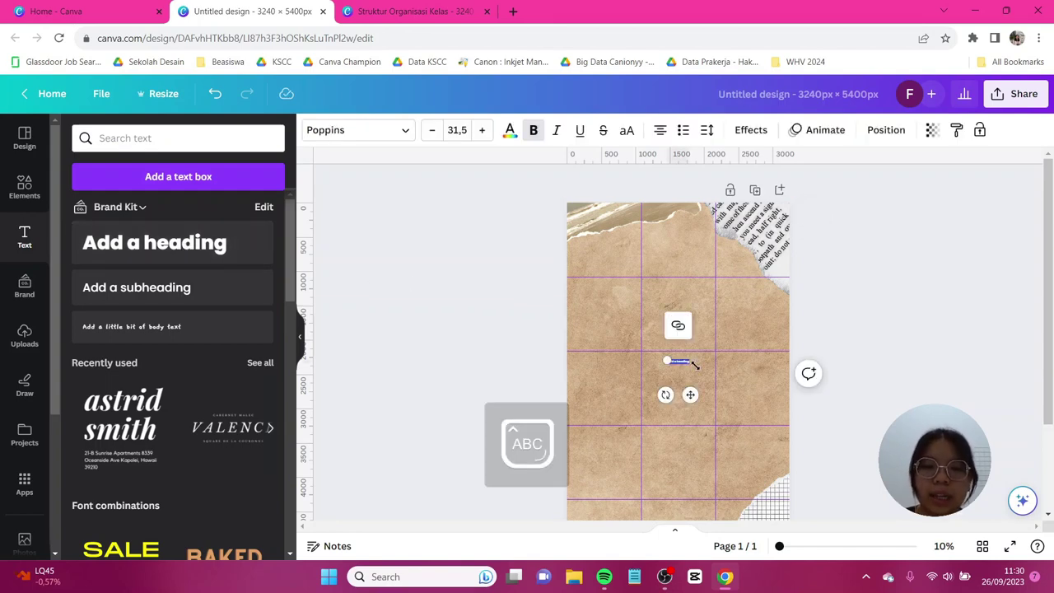
pyautogui.press('capslock')
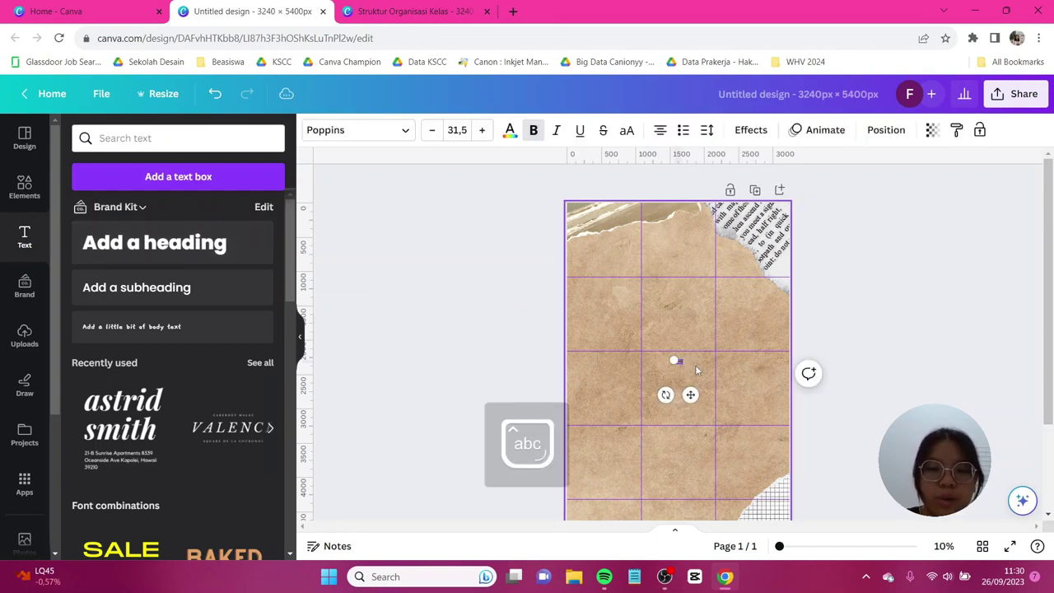
pyautogui.moveTo(695, 365); pyautogui.dragTo(821, 423)
pyautogui.moveTo(742, 377); pyautogui.dragTo(653, 307)
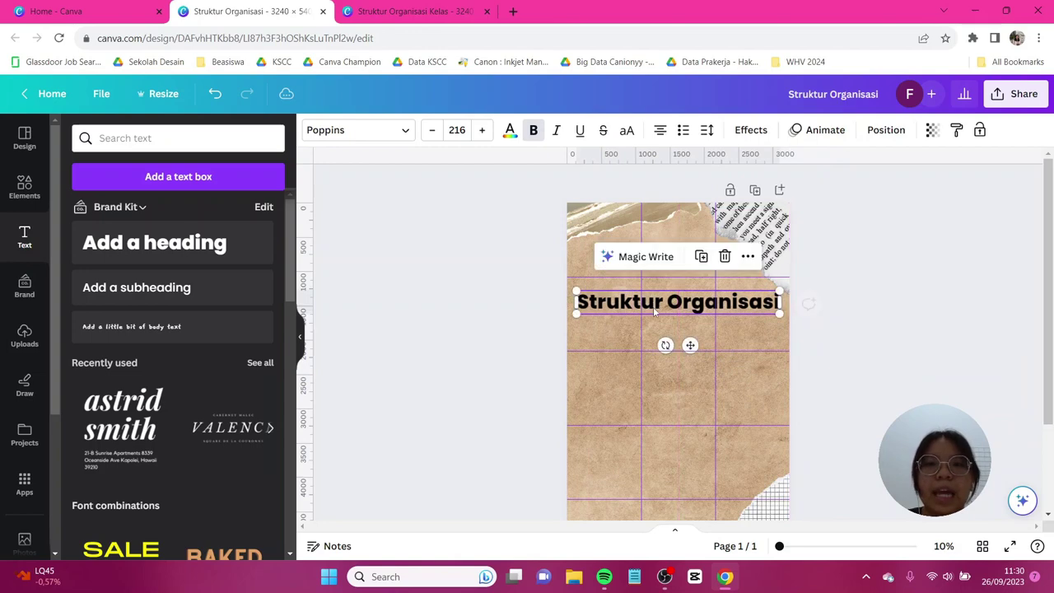
# Change the title font to Bernoru.
pyautogui.click(363, 133)
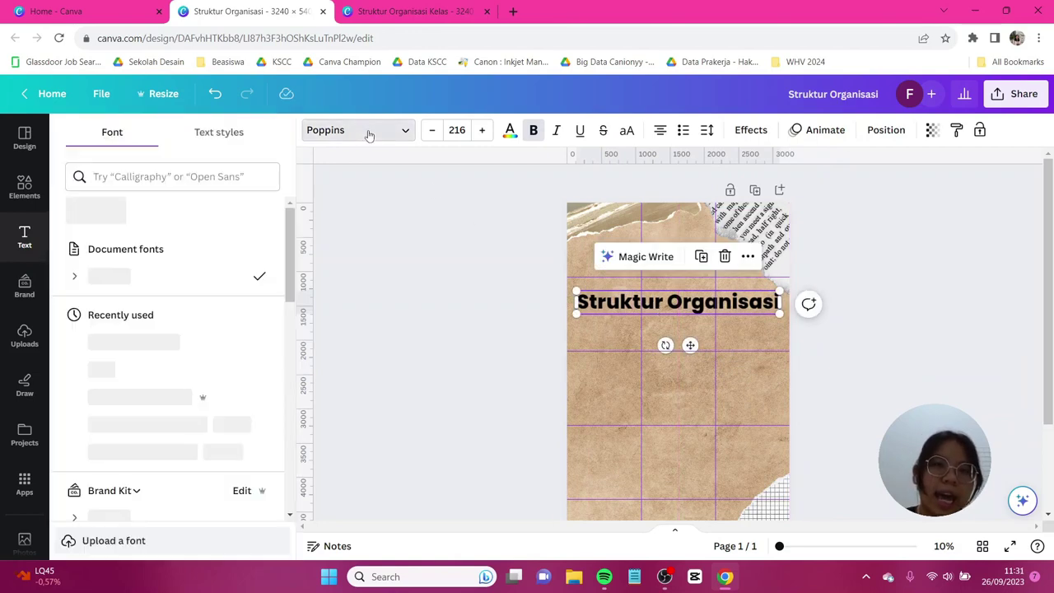
pyautogui.click(233, 176)
pyautogui.write('bernoru')
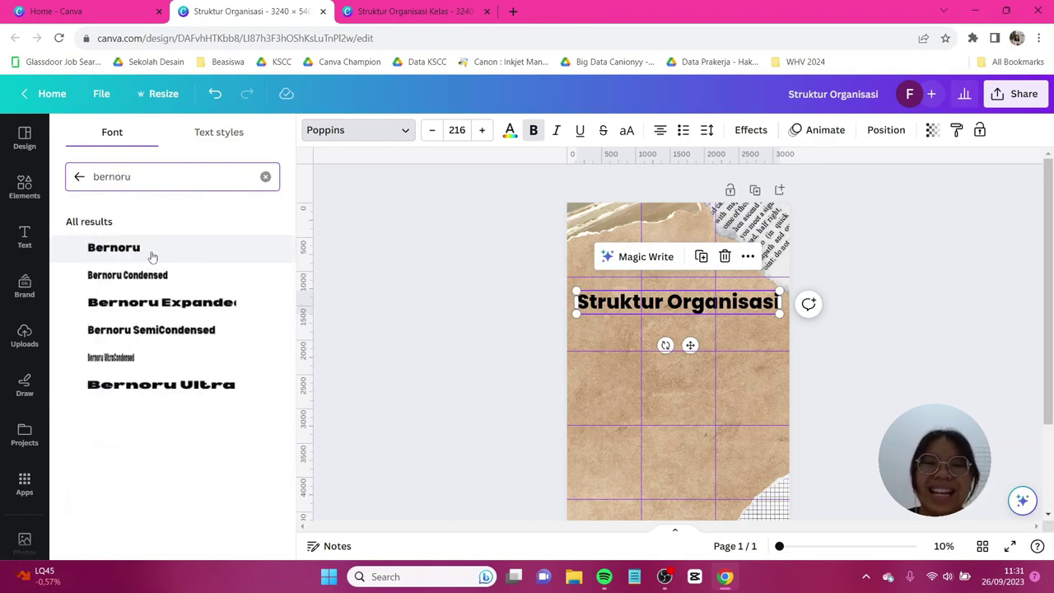
pyautogui.click(152, 251)
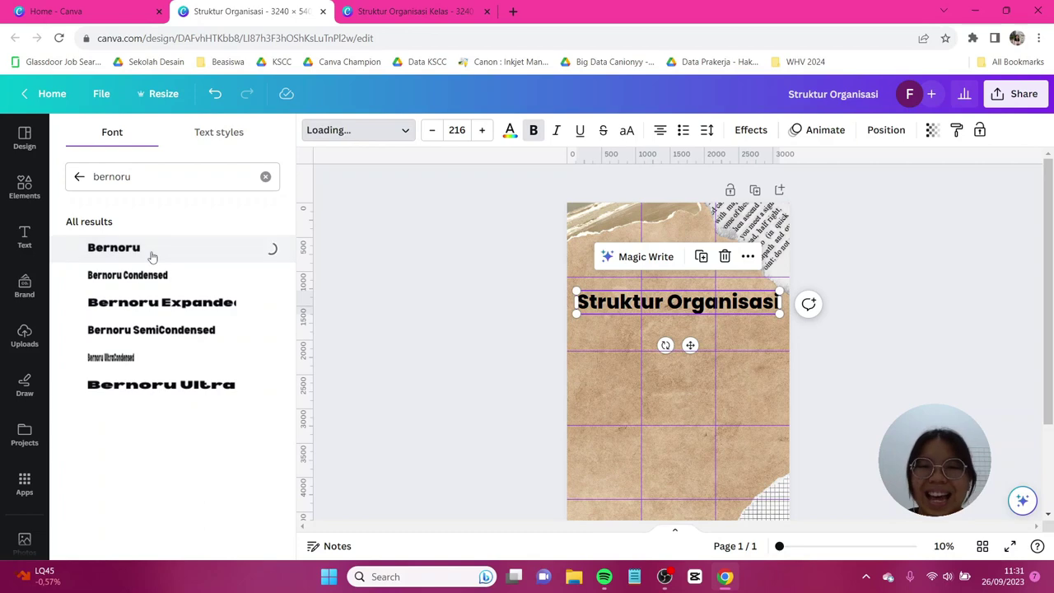
# Give the title a white outline of thickness 200 and tighter 1.12 line spacing.
pyautogui.click(751, 130)
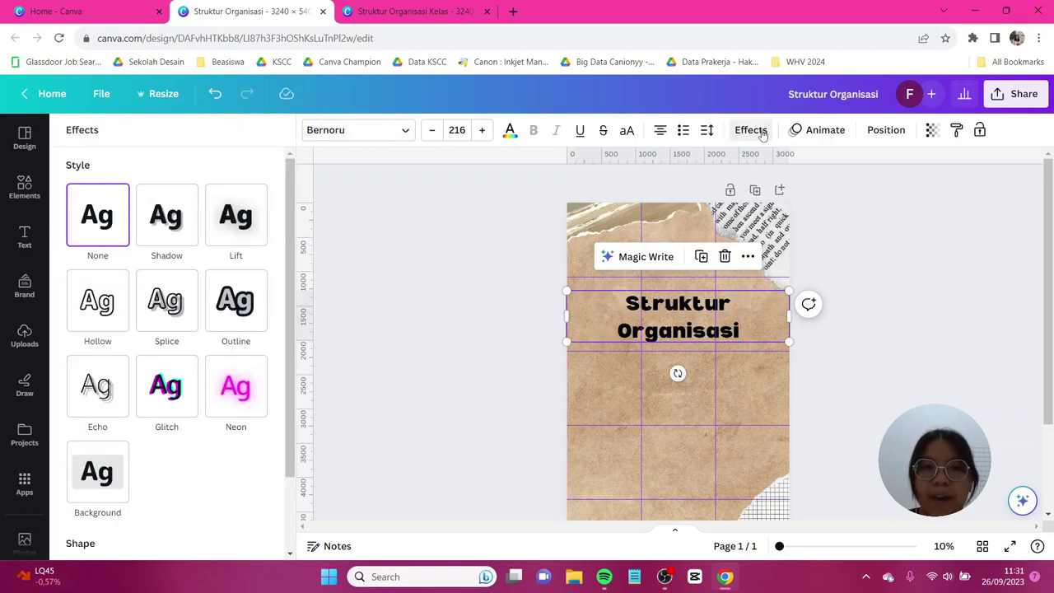
pyautogui.click(253, 308)
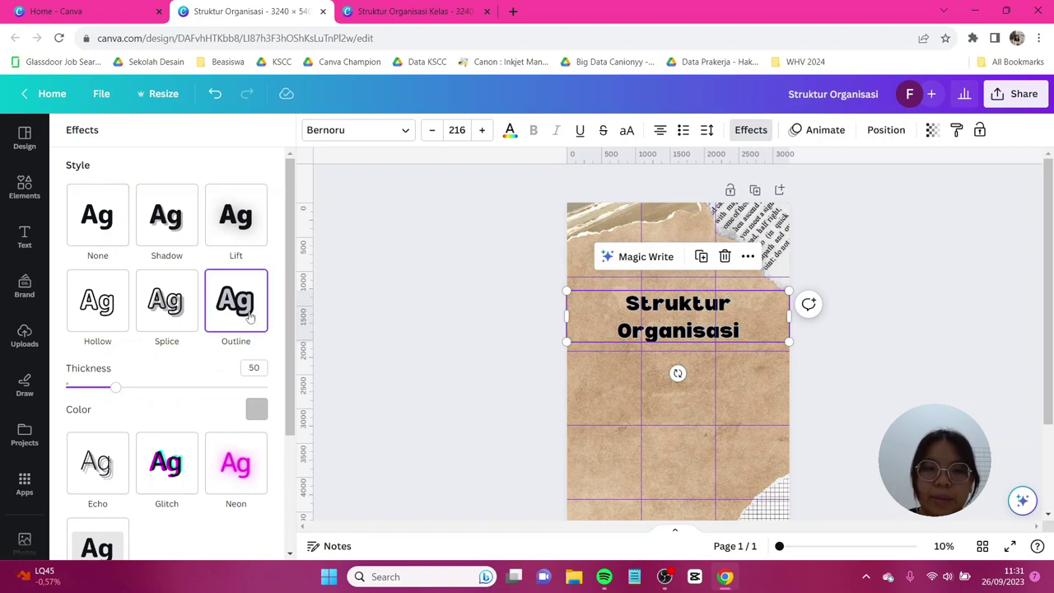
pyautogui.moveTo(116, 386); pyautogui.dragTo(273, 383)
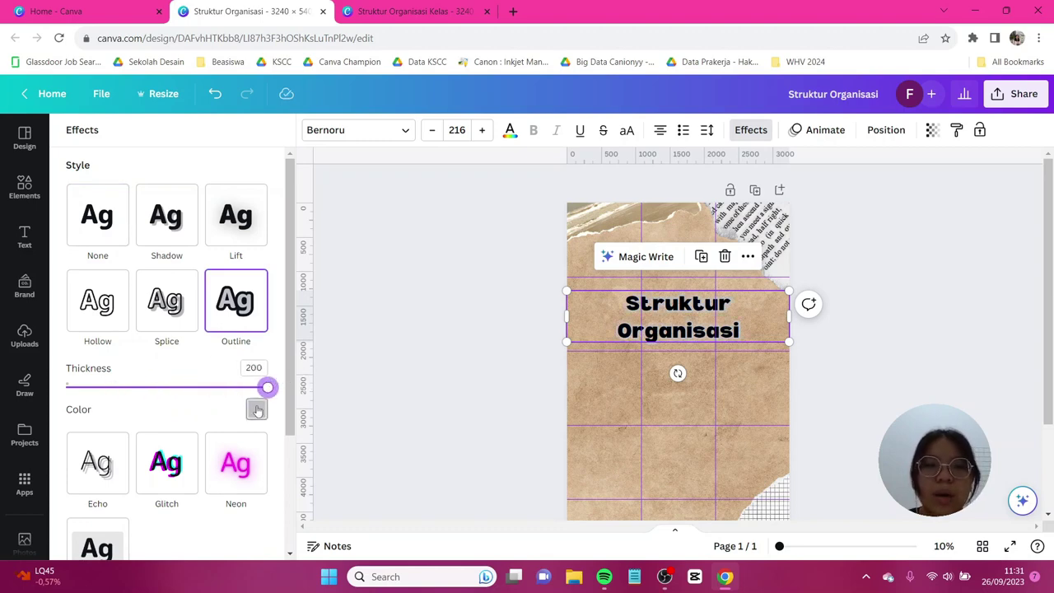
pyautogui.click(255, 409)
pyautogui.click(142, 255)
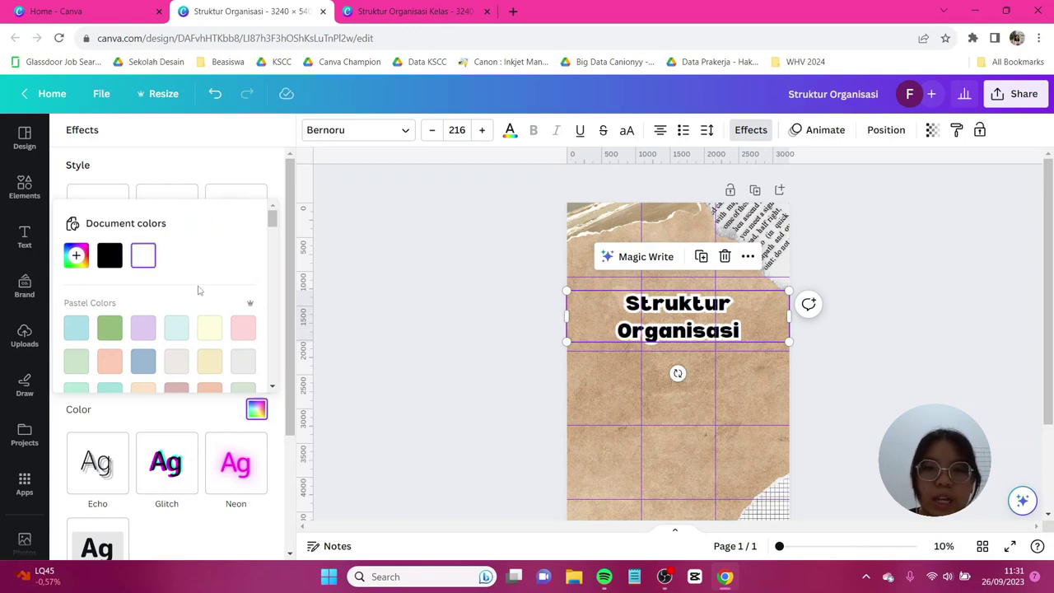
pyautogui.click(706, 129)
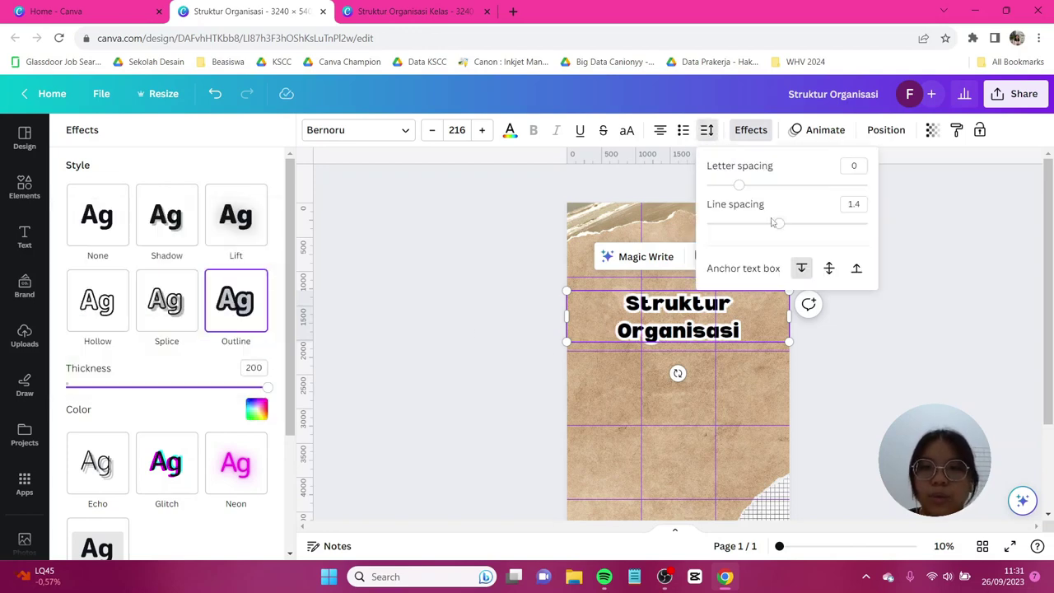
pyautogui.moveTo(766, 227)
pyautogui.mouseDown()
pyautogui.moveTo(748, 225)
pyautogui.moveTo(758, 229)
pyautogui.mouseUp()
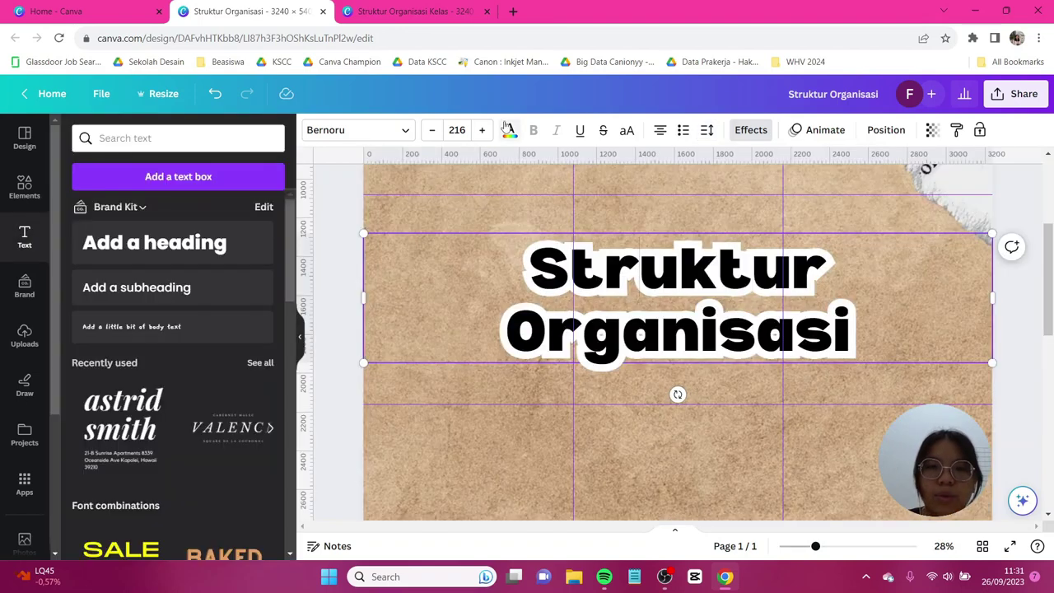
# Colour the title text #574C40 and move it up to the page top.
pyautogui.click(510, 129)
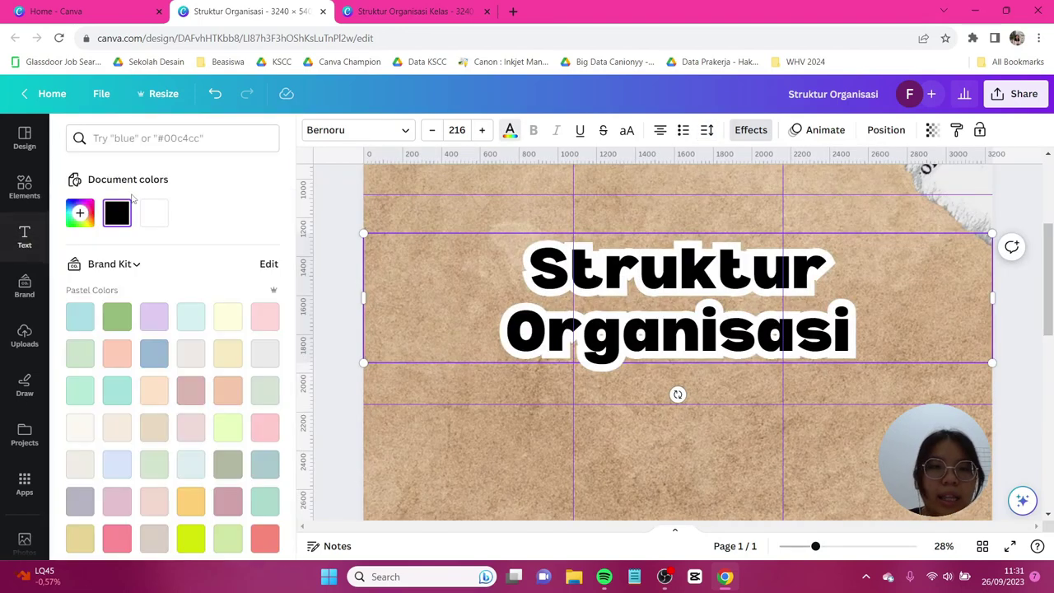
pyautogui.click(78, 212)
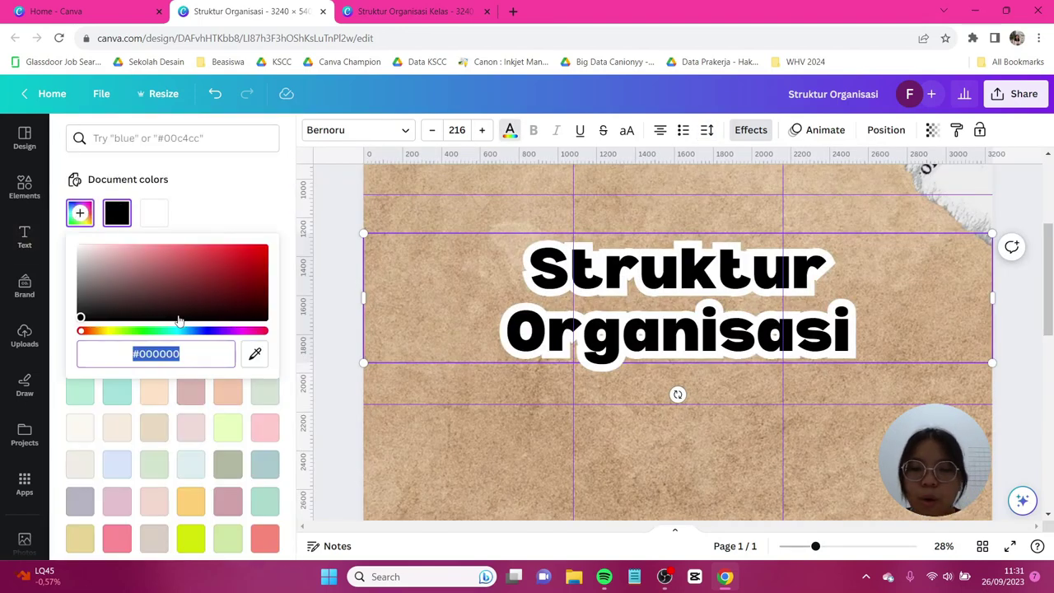
pyautogui.write('#57')
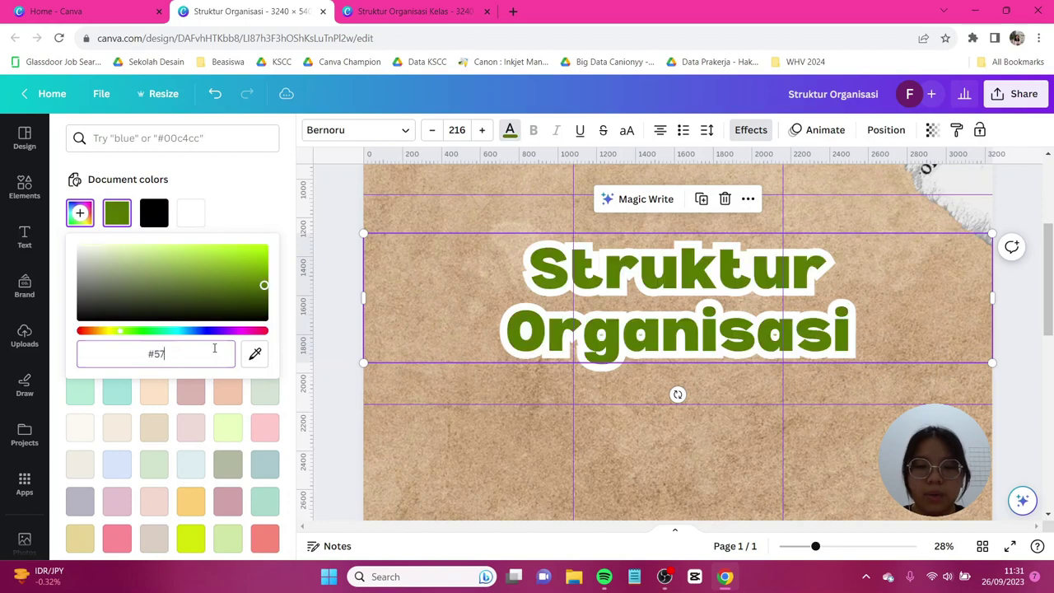
pyautogui.write('4C40')
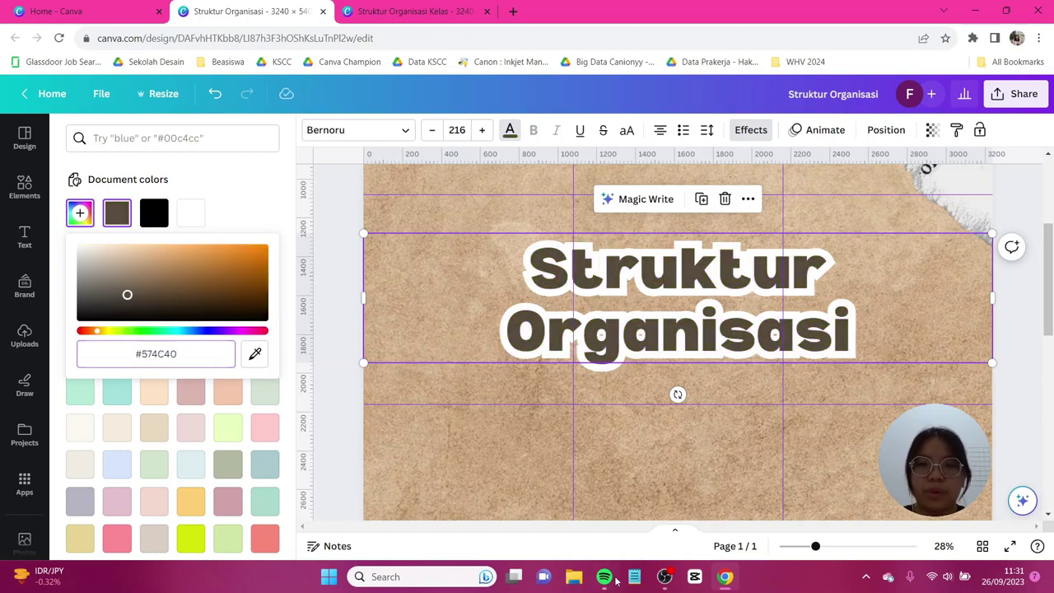
pyautogui.hotkey('ctrl', '-')
pyautogui.moveTo(667, 272); pyautogui.dragTo(676, 238)
pyautogui.scroll(1, 692, 330)
pyautogui.click(702, 406)
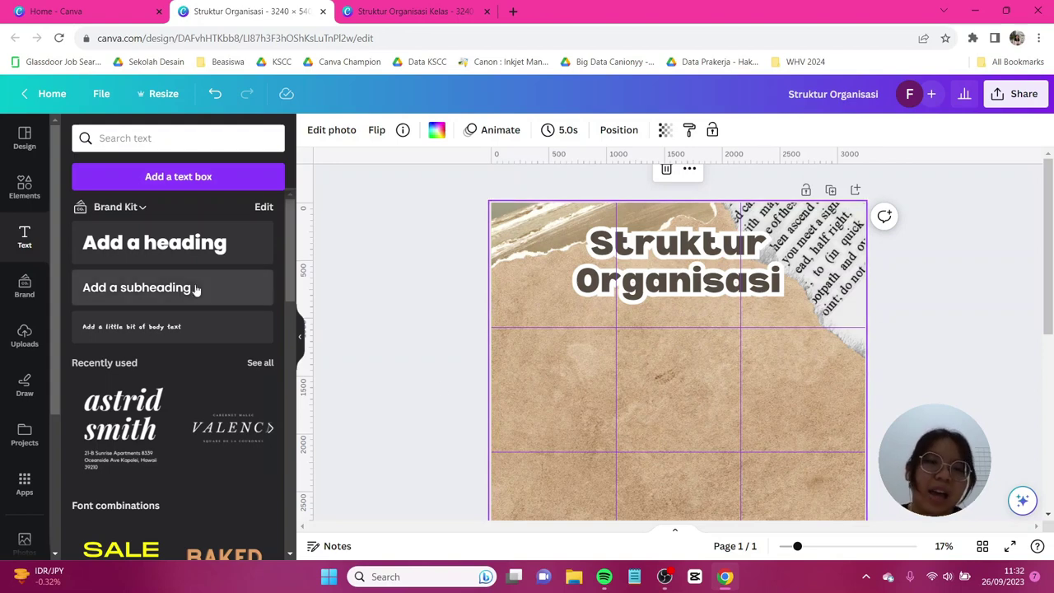
# Add an enlarged subheading reading 'Kelas 11 IPS SMA KENCANA' below the title.
pyautogui.click(163, 294)
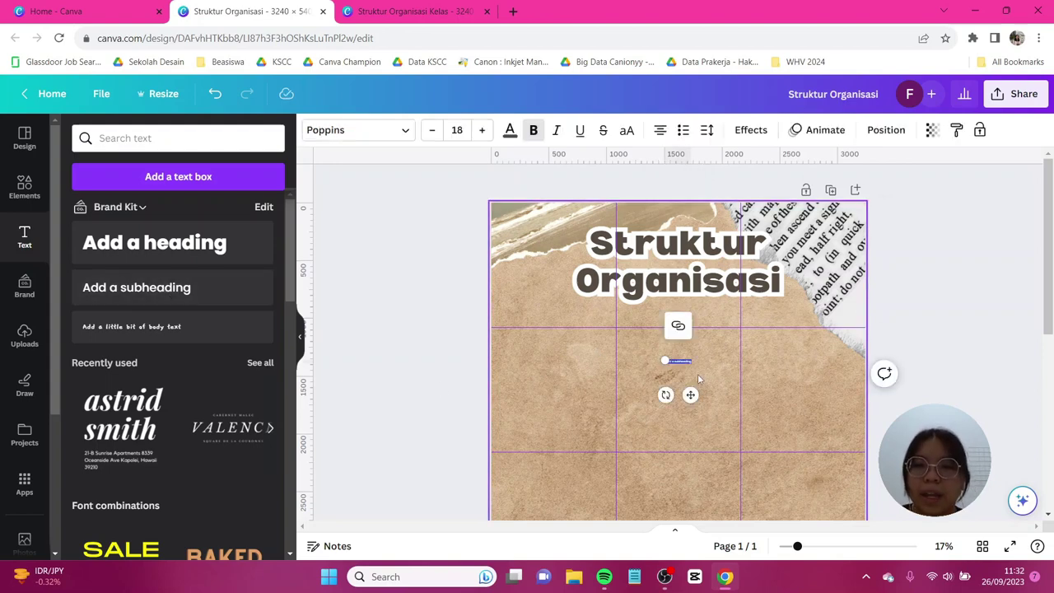
pyautogui.moveTo(691, 363); pyautogui.dragTo(751, 371)
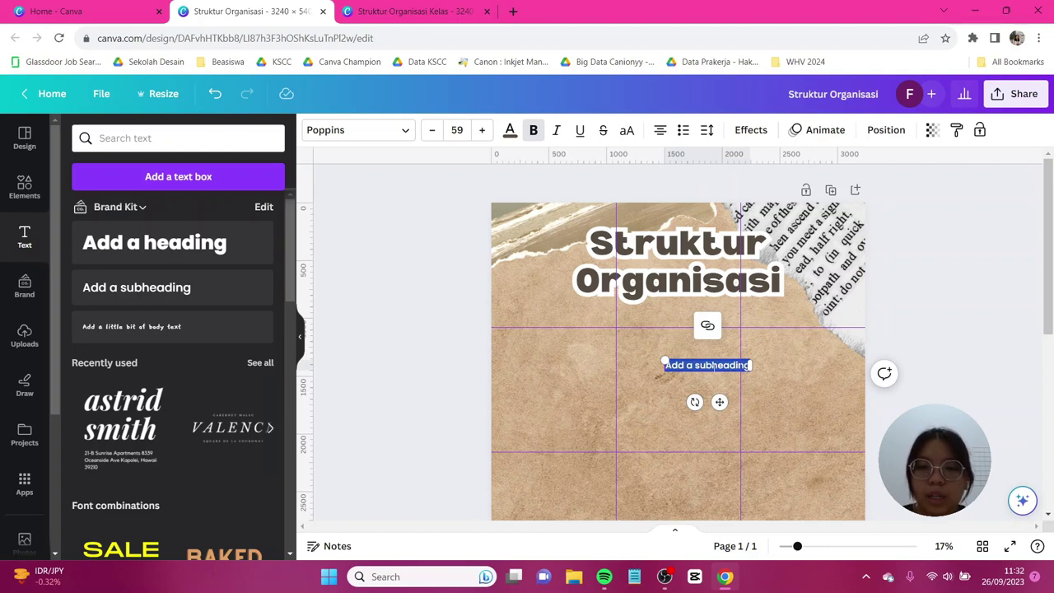
pyautogui.press('capslock')
pyautogui.press('capslock')
pyautogui.write('Kelas')
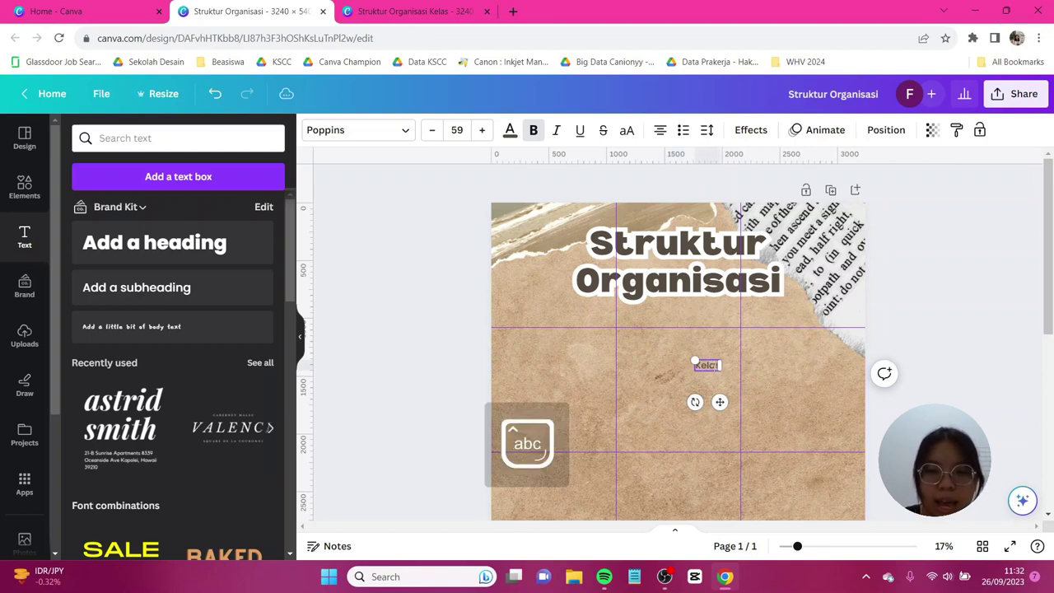
pyautogui.write(' 11 IPS 5')
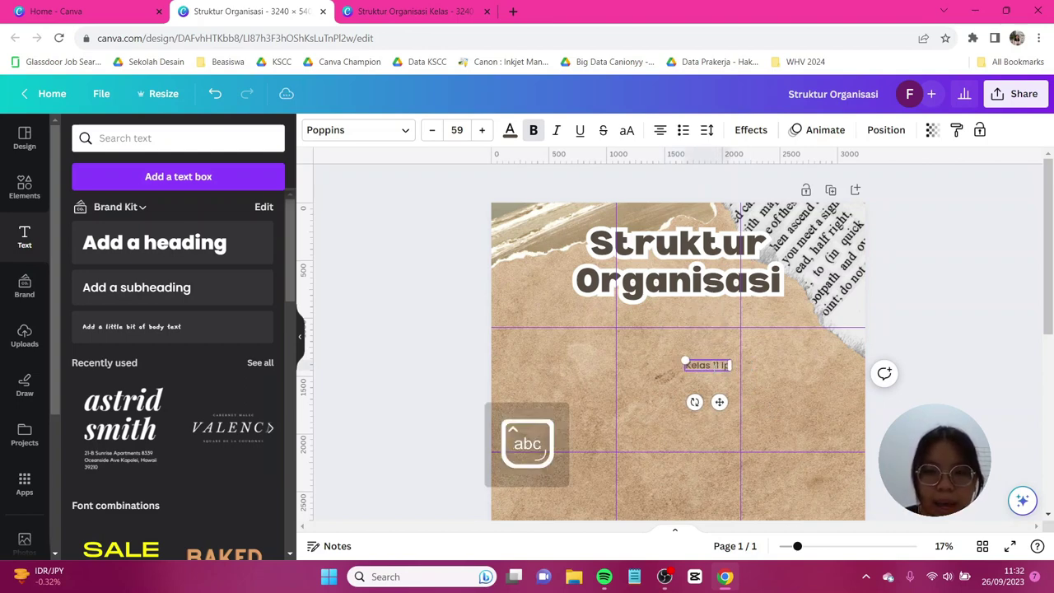
pyautogui.press('capslock')
pyautogui.write('MA KENCA')
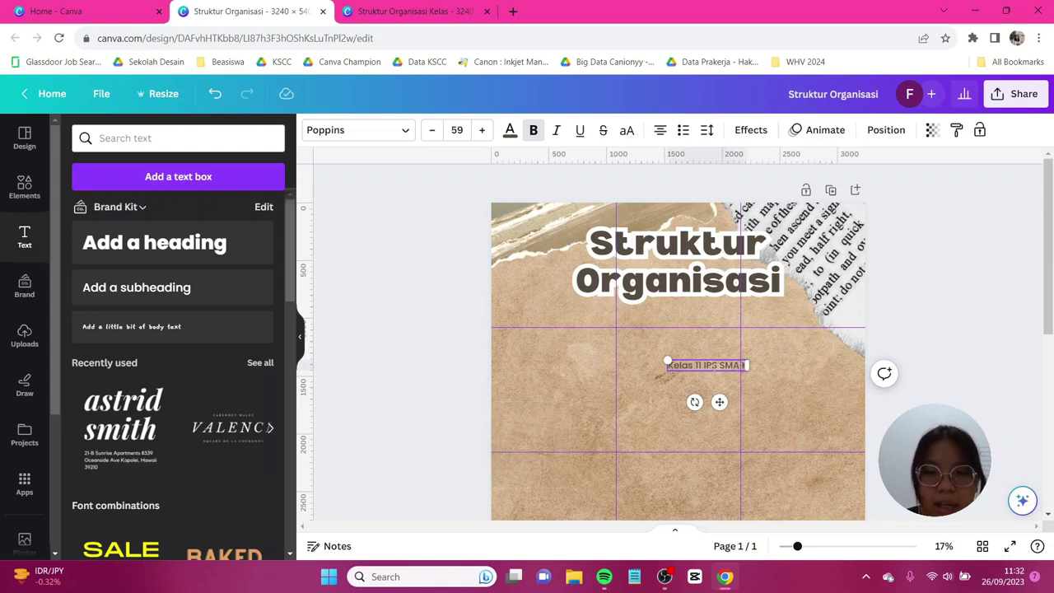
pyautogui.write('NA')
pyautogui.press('capslock')
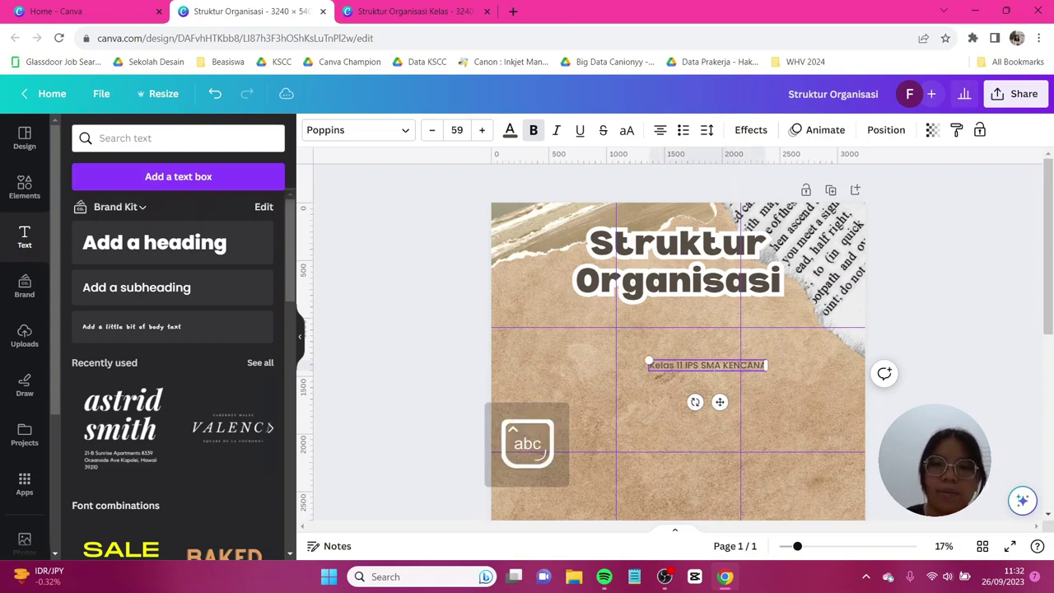
pyautogui.click(358, 130)
pyautogui.click(79, 179)
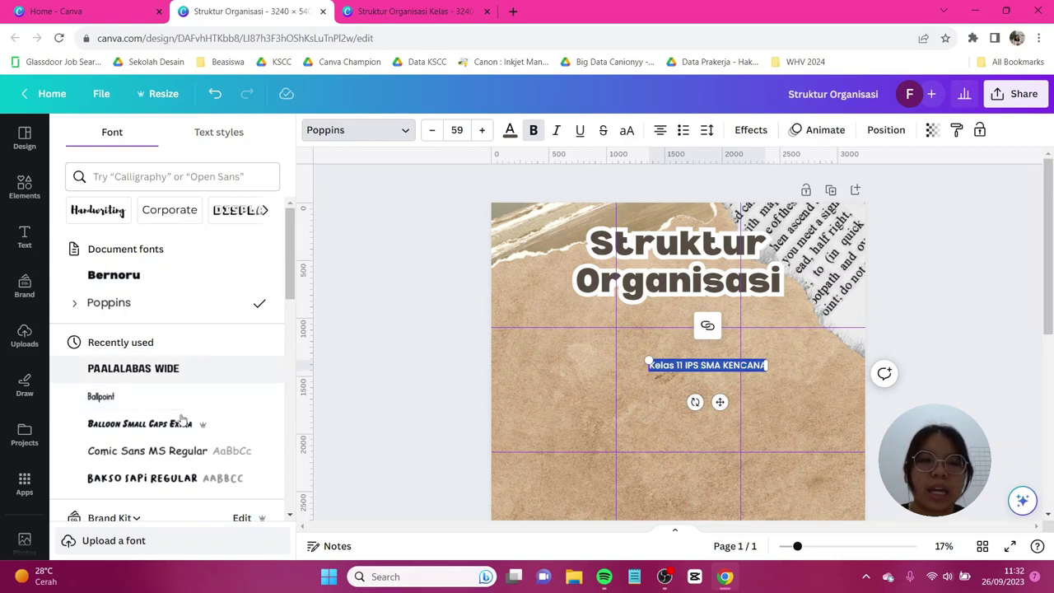
# Set the subheading in Comic Sans MS and change 'KENCANA' to 'Kencana'.
pyautogui.click(182, 452)
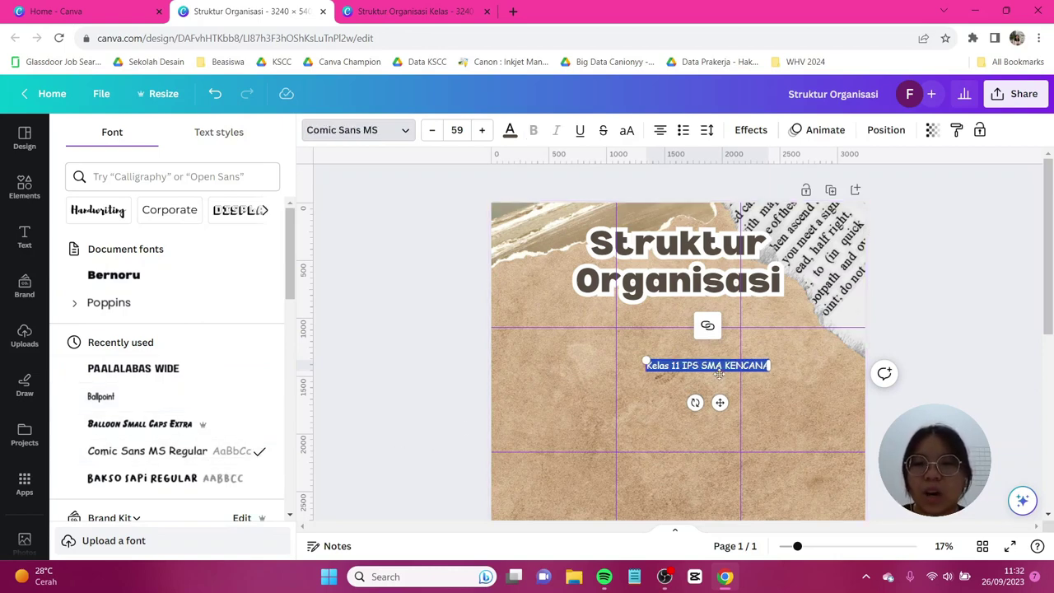
pyautogui.doubleClick(767, 366)
pyautogui.press('capslock')
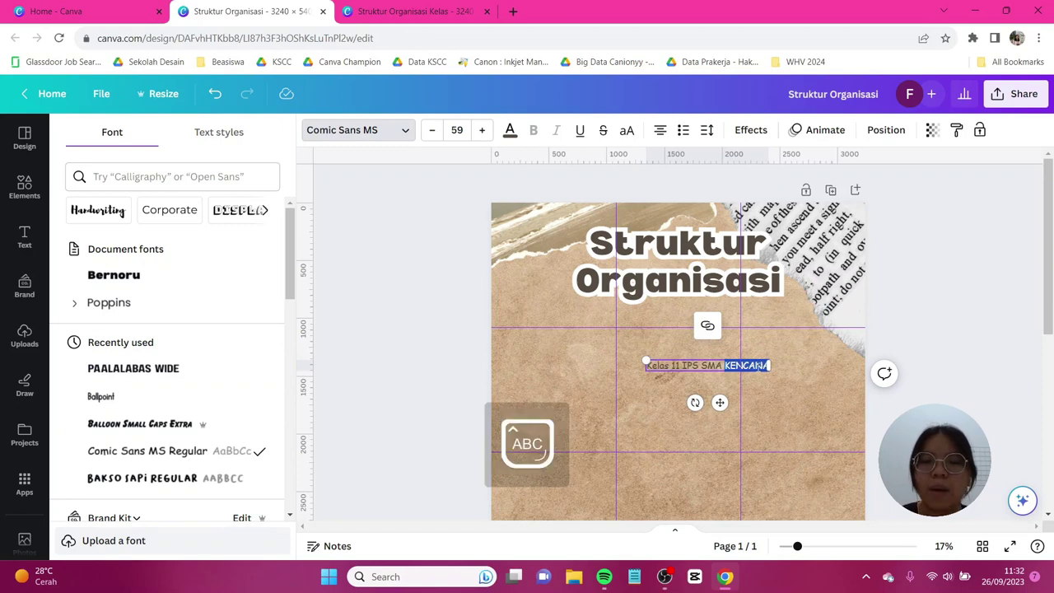
pyautogui.write('K')
pyautogui.press('capslock')
pyautogui.write('e')
pyautogui.write('ncana')
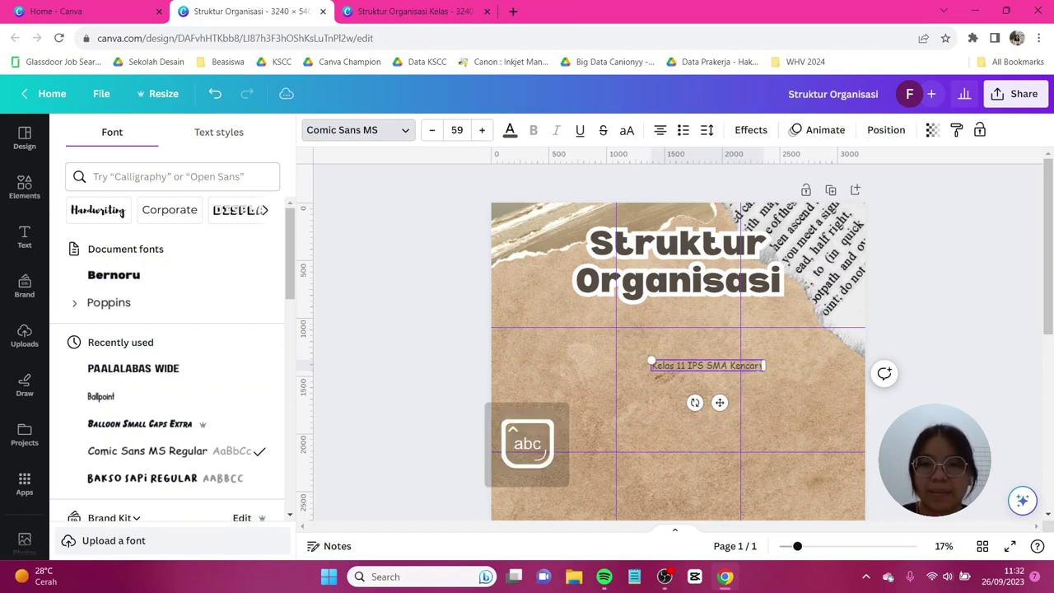
pyautogui.press('Escape')
pyautogui.click(747, 133)
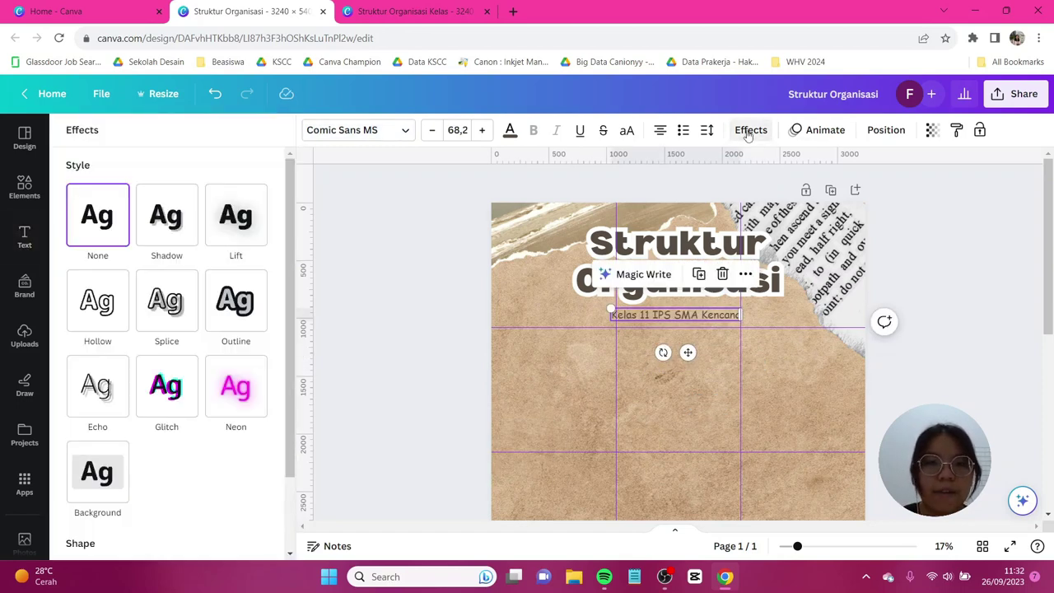
# Put a bright yellow #FFF500 background box behind the subheading.
pyautogui.click(88, 483)
pyautogui.scroll(-3, 88, 483)
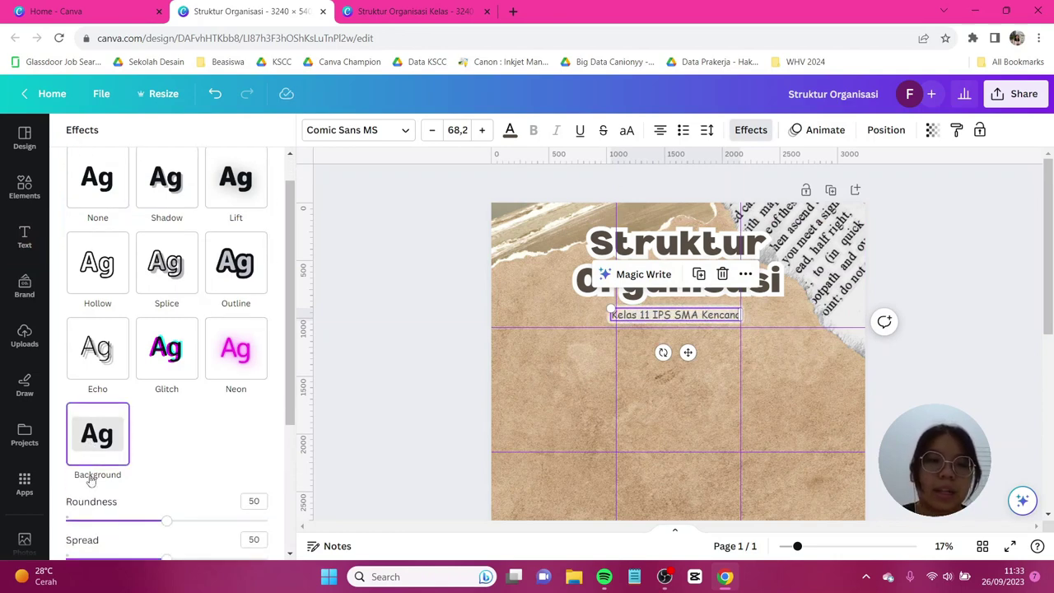
pyautogui.click(256, 413)
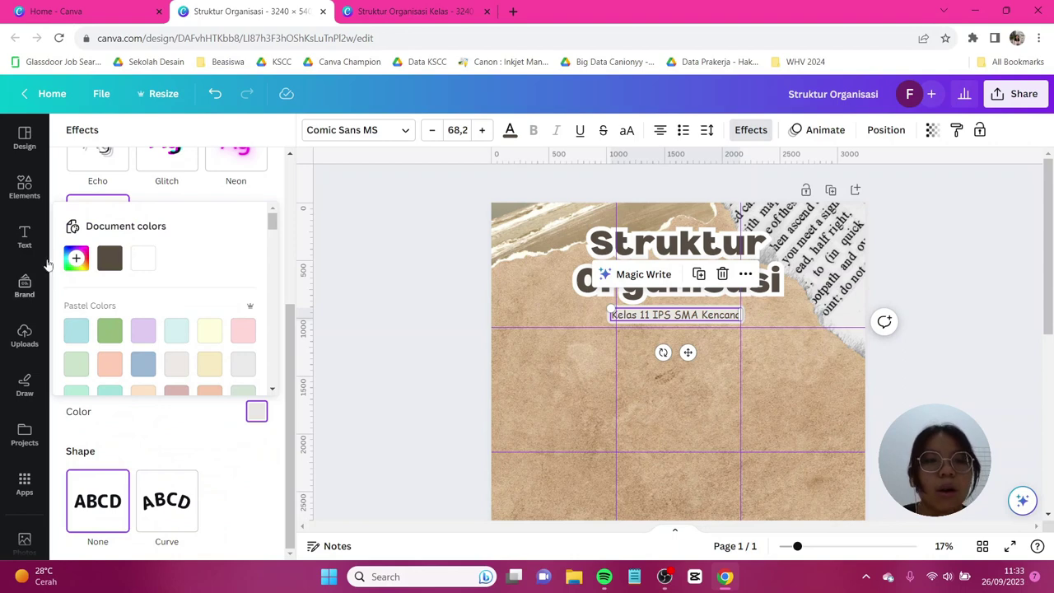
pyautogui.click(76, 258)
pyautogui.moveTo(93, 374); pyautogui.dragTo(108, 375)
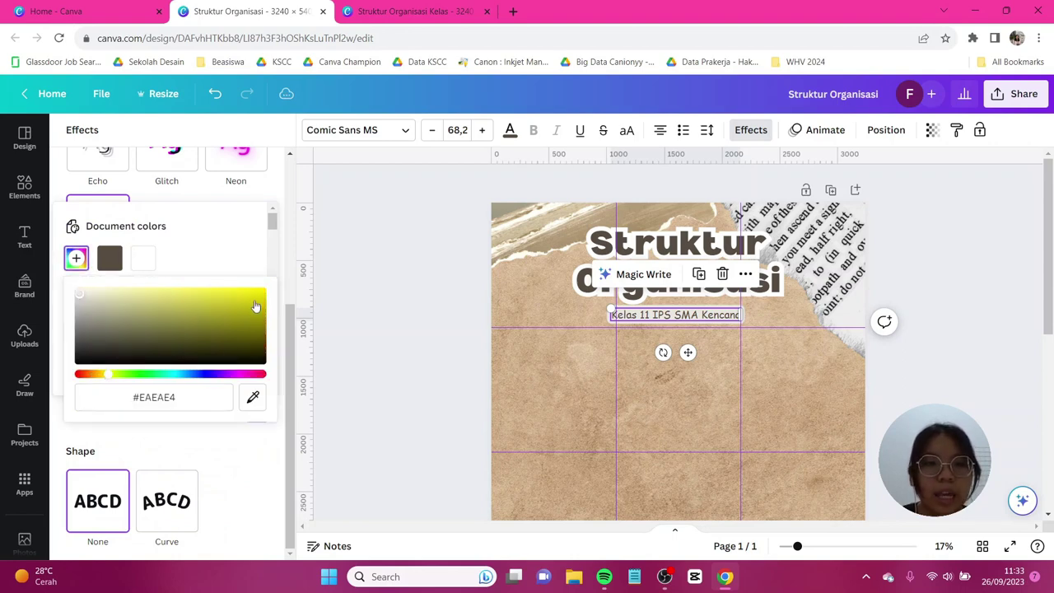
pyautogui.click(260, 293)
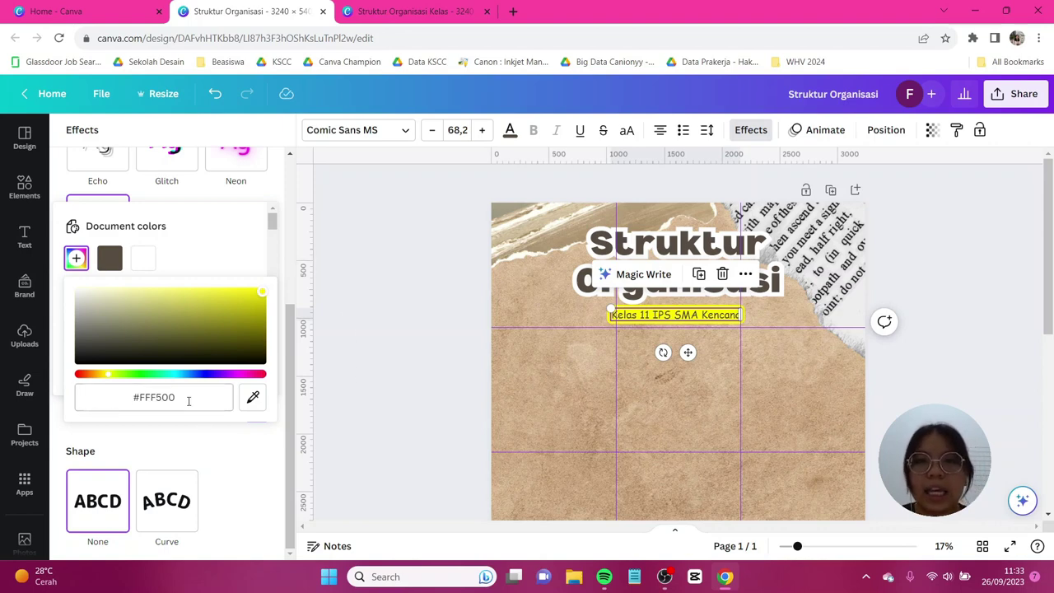
pyautogui.click(359, 395)
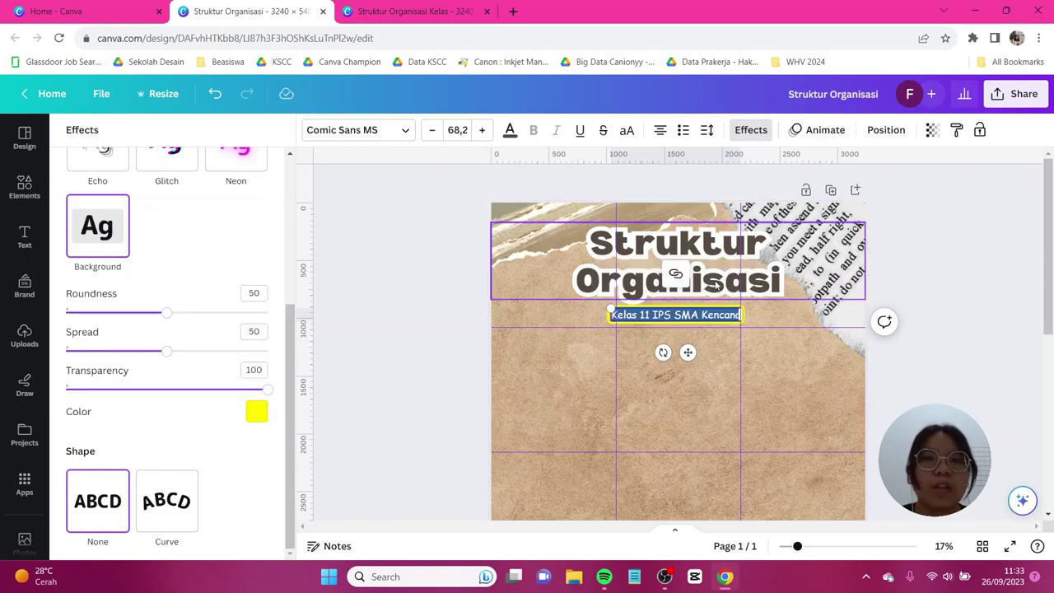
# Widen the subheading's letter spacing and centre it under the title.
pyautogui.click(707, 130)
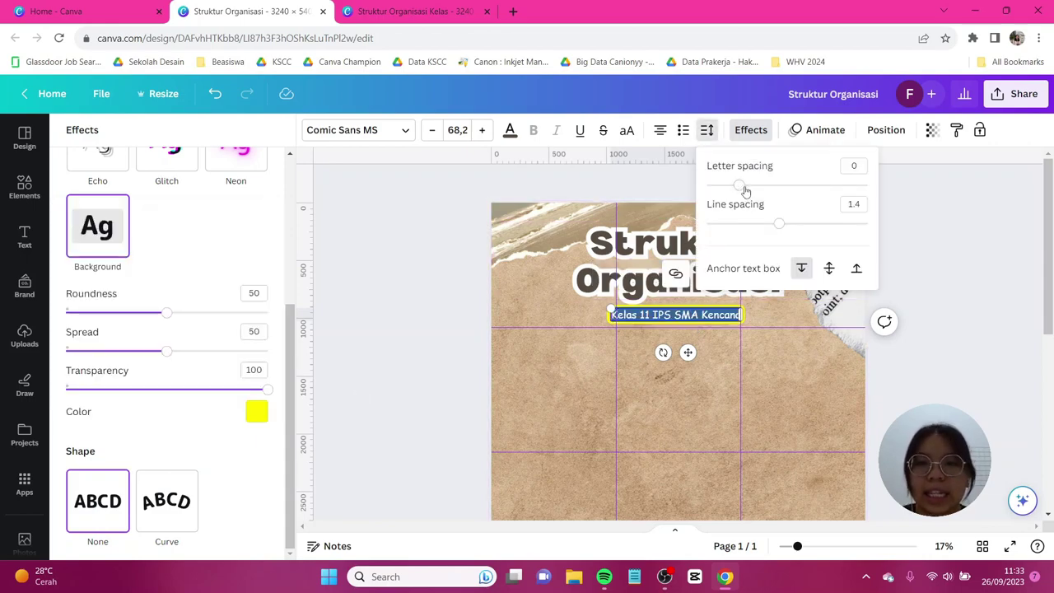
pyautogui.moveTo(741, 190); pyautogui.dragTo(755, 192)
pyautogui.keyDown('shift'); pyautogui.click(715, 261); pyautogui.keyUp('shift')
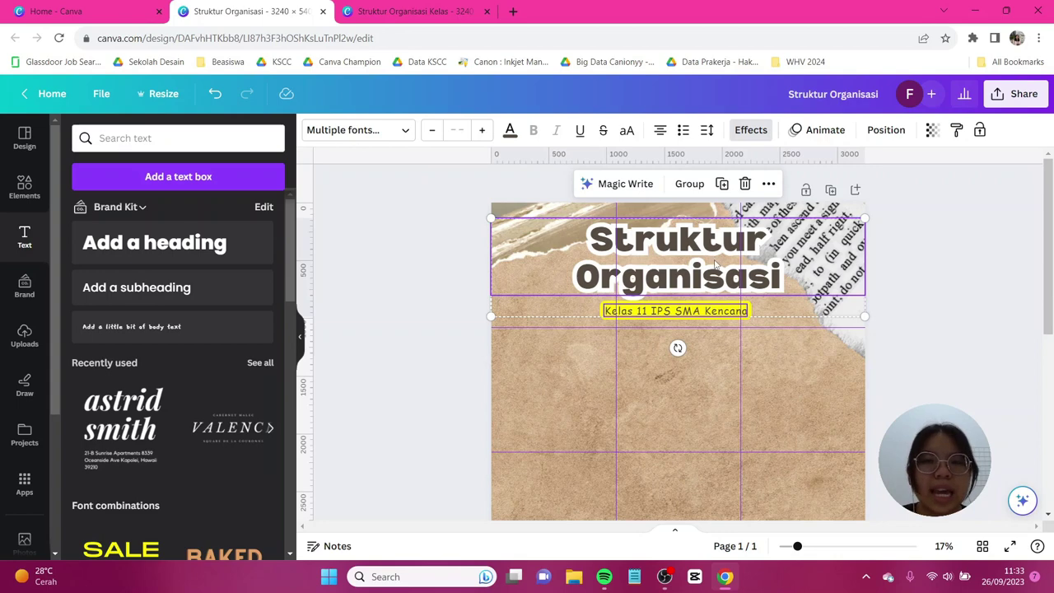
pyautogui.click(691, 416)
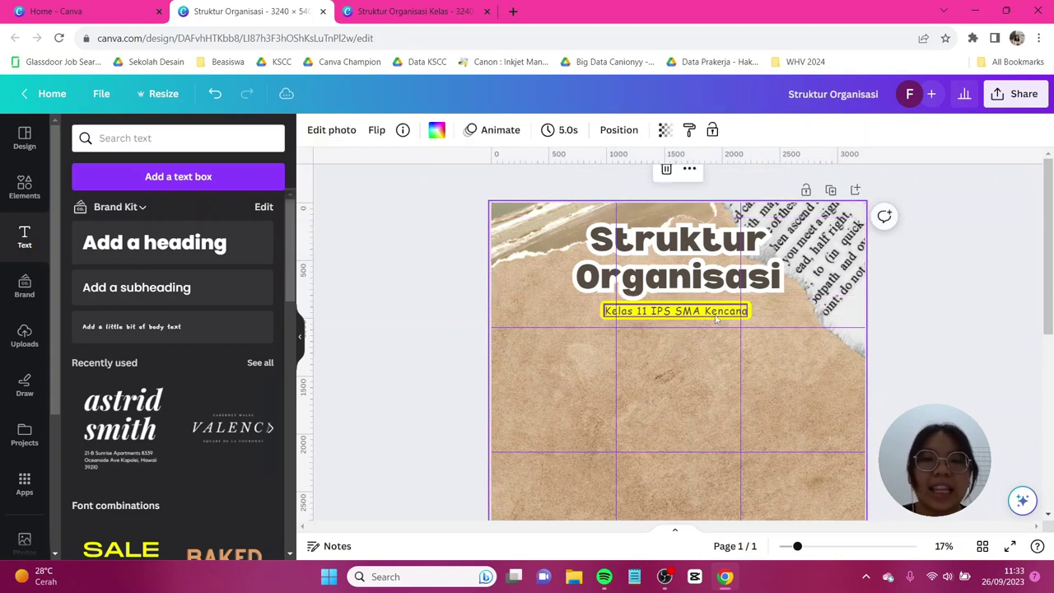
pyautogui.click(718, 311)
pyautogui.moveTo(718, 311); pyautogui.dragTo(719, 300)
# Drop the subtitle beneath the title, then clear the rip paper search and scroll Elements to Frames.
pyautogui.click(831, 356)
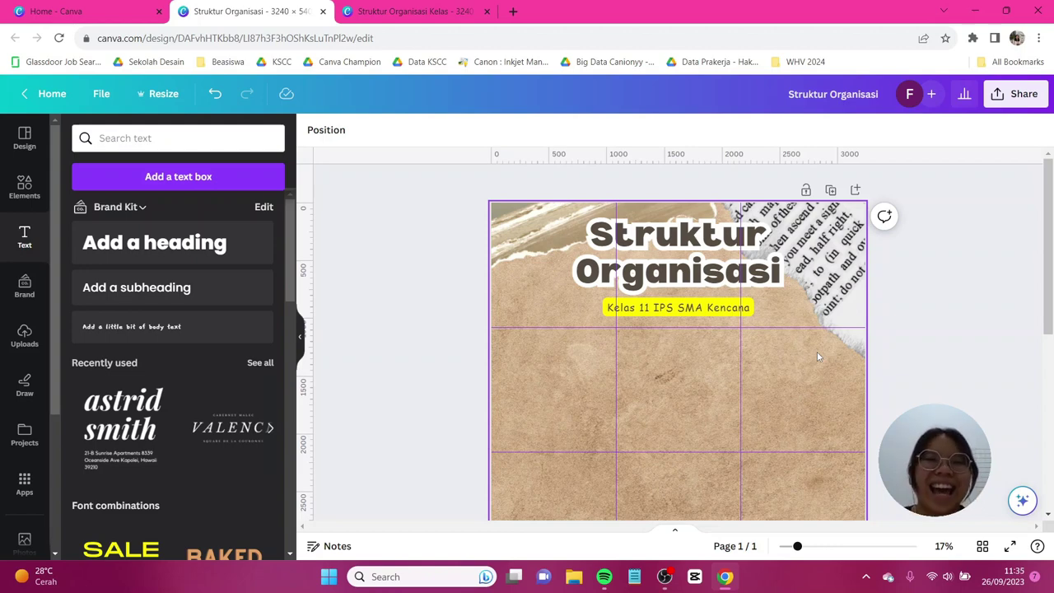
pyautogui.click(12, 186)
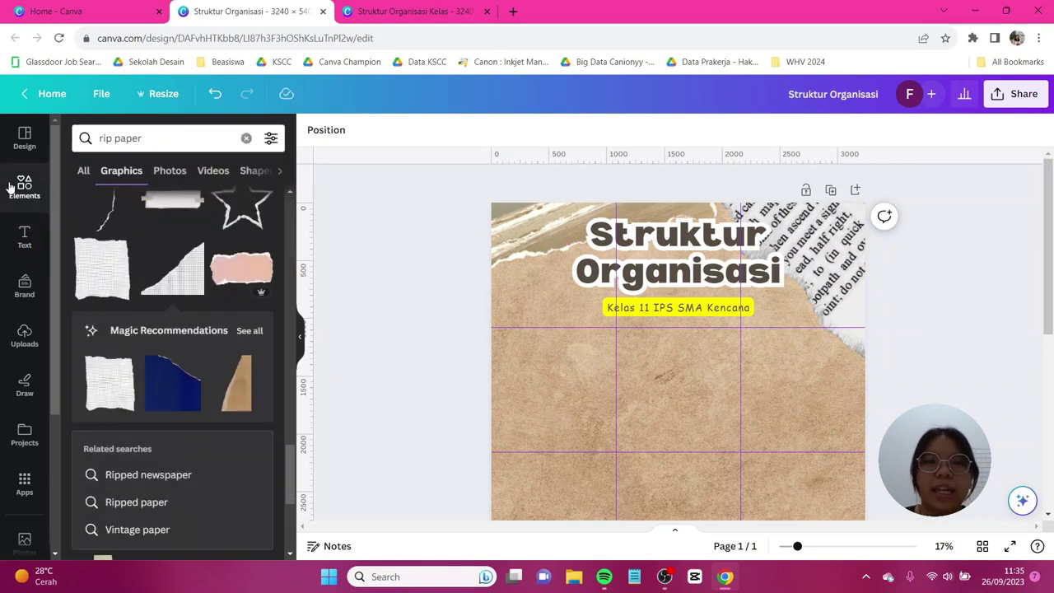
pyautogui.click(11, 186)
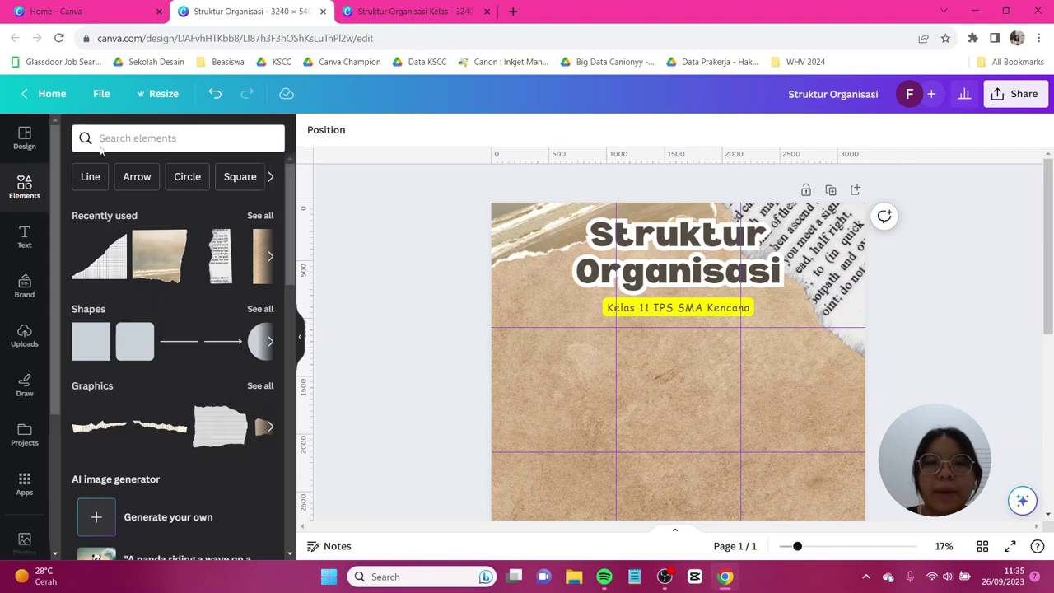
pyautogui.scroll(-5, 208, 268)
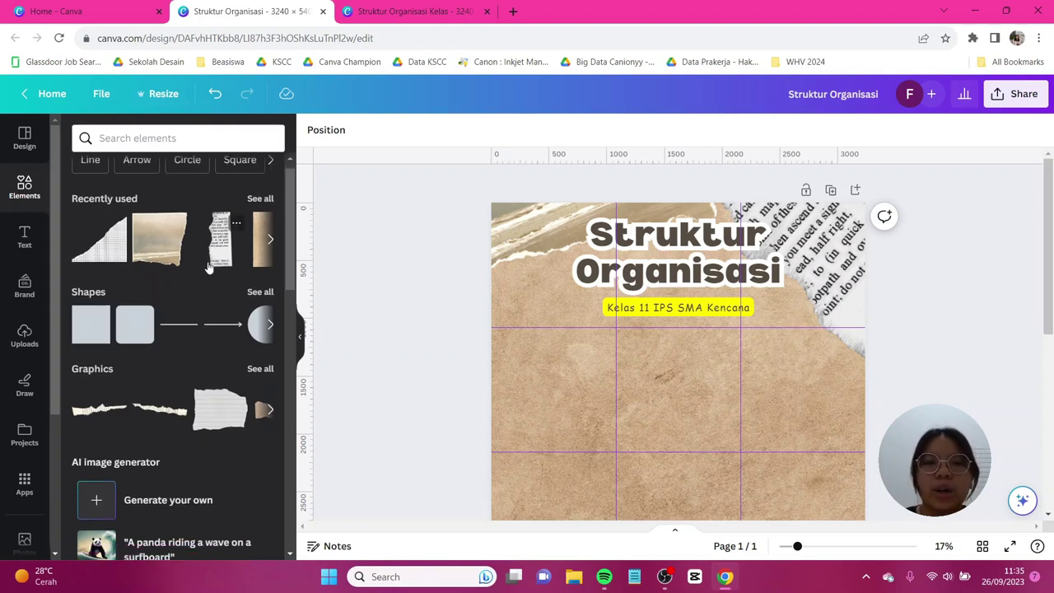
pyautogui.scroll(-6, 209, 268)
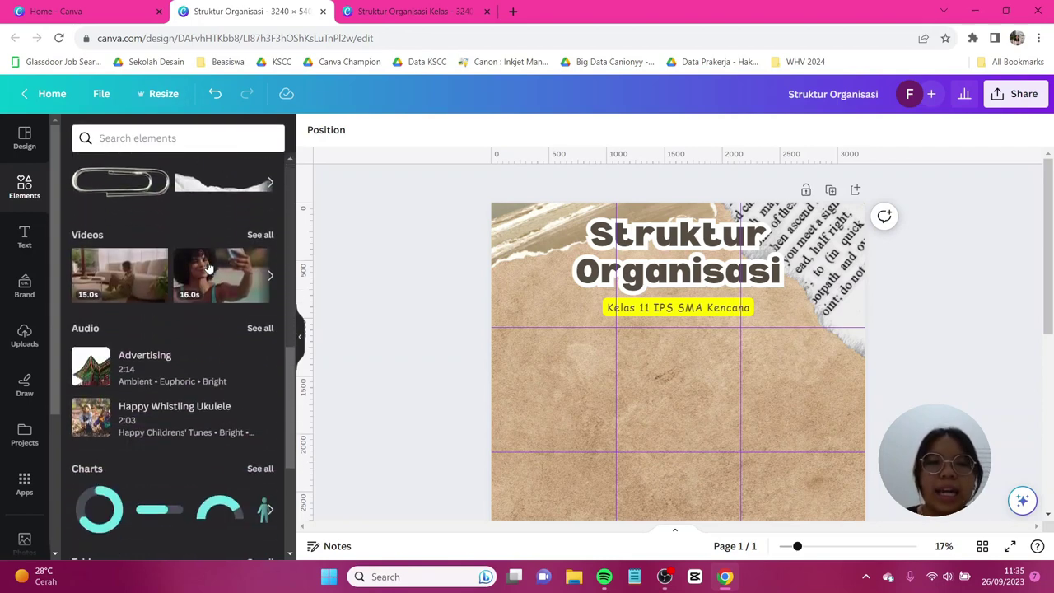
pyautogui.scroll(-1, 207, 266)
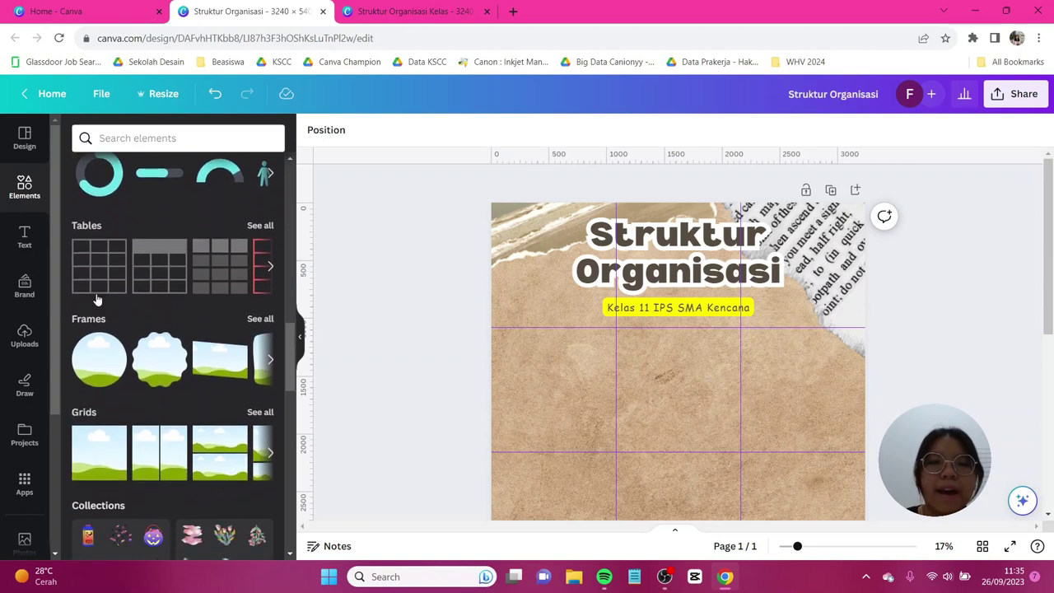
# Search all frames for 'stamp' and add a stamp-shaped photo frame to the page.
pyautogui.click(262, 319)
pyautogui.click(215, 165)
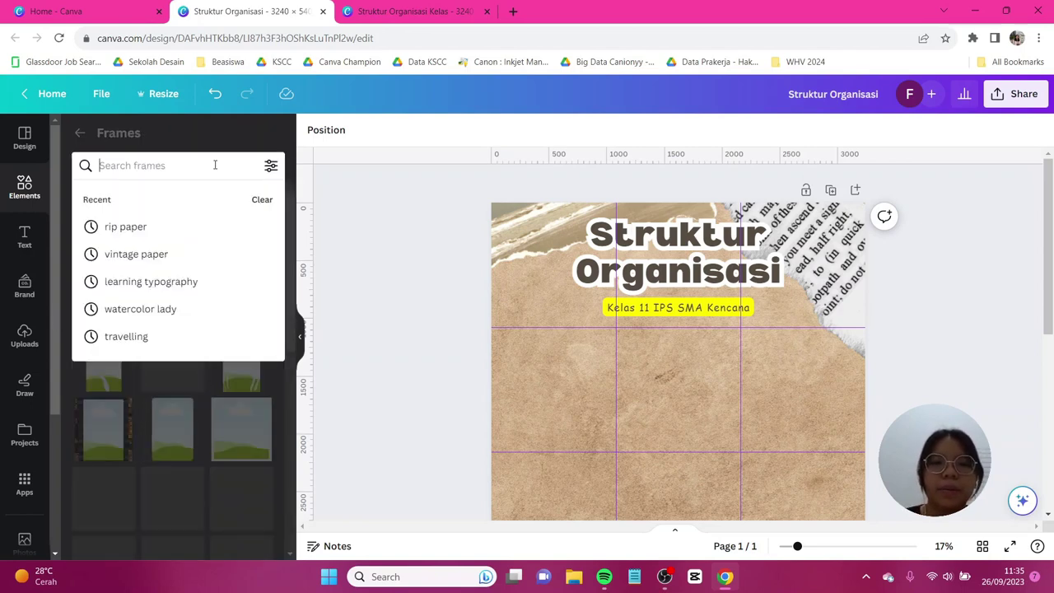
pyautogui.write('stamp')
pyautogui.press('Return')
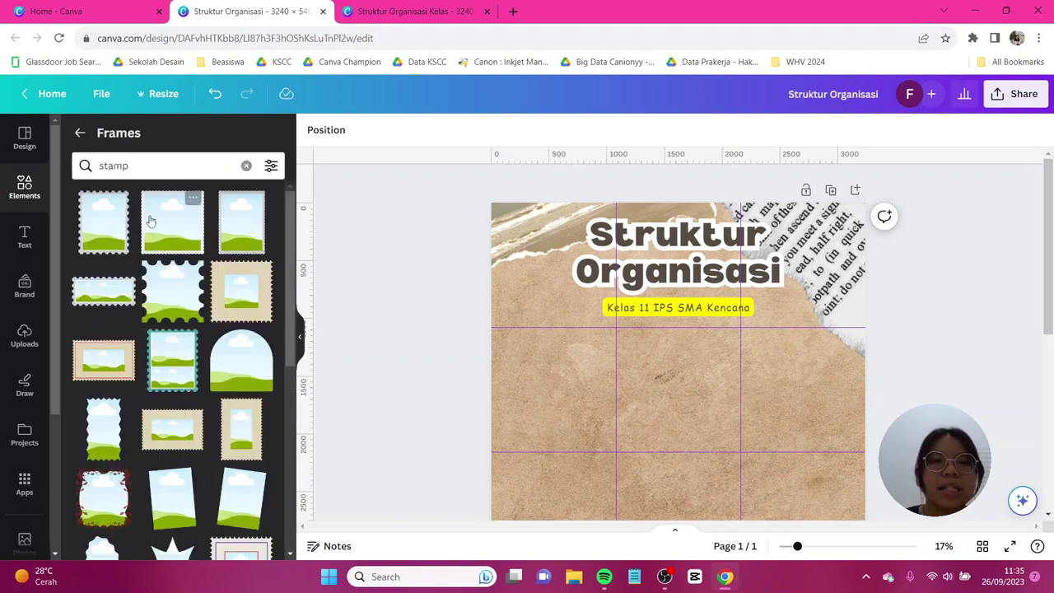
pyautogui.click(170, 228)
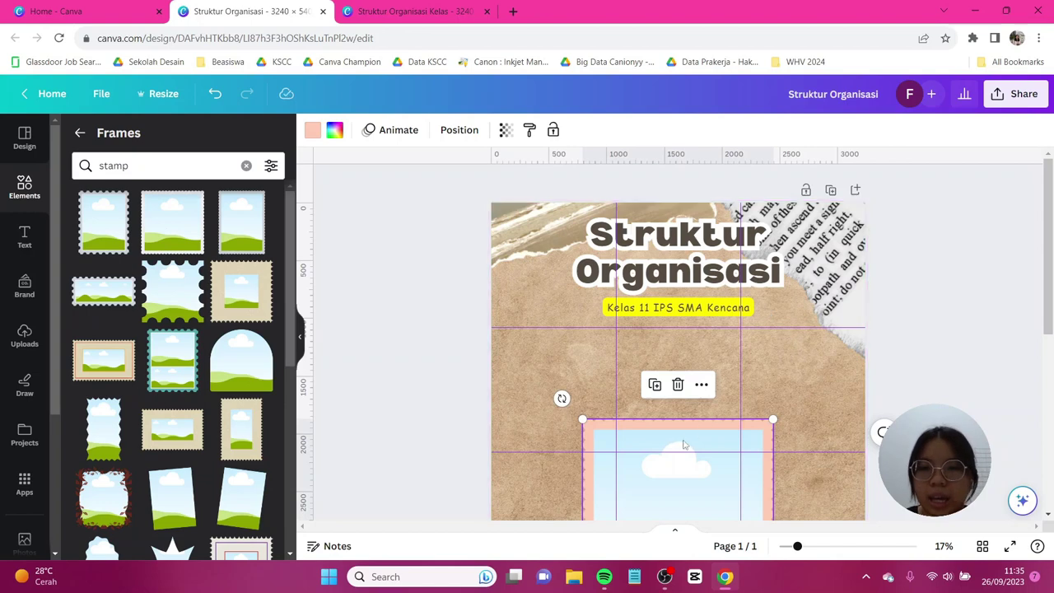
# Centre the stamp frame, shrink it to 873×873 and make it white.
pyautogui.moveTo(685, 445); pyautogui.dragTo(704, 315)
pyautogui.moveTo(789, 292); pyautogui.dragTo(710, 393)
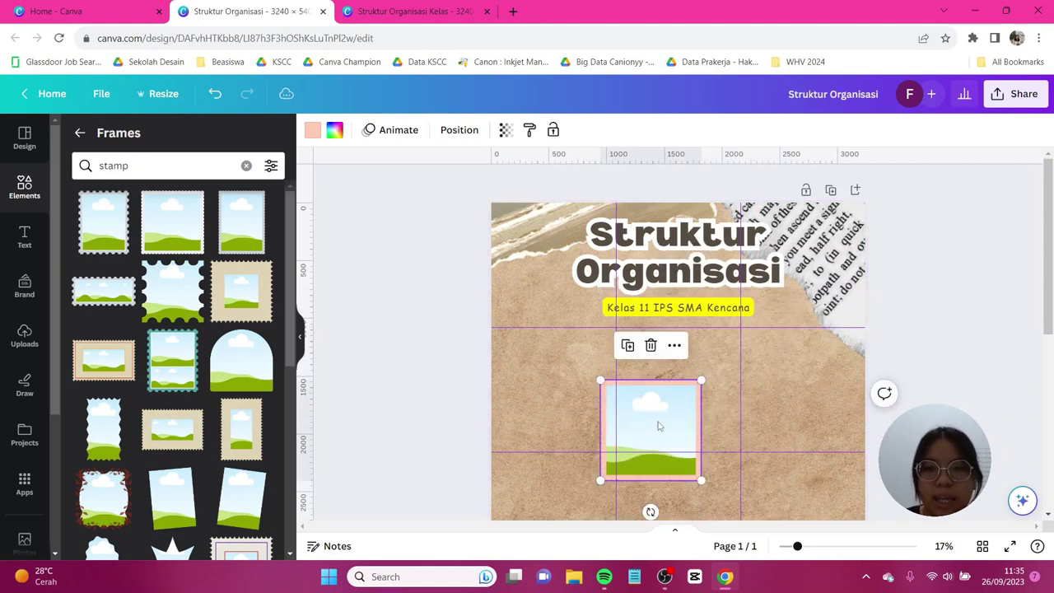
pyautogui.moveTo(659, 423); pyautogui.dragTo(683, 383)
pyautogui.scroll(-1, 683, 387)
pyautogui.scroll(-1, 684, 389)
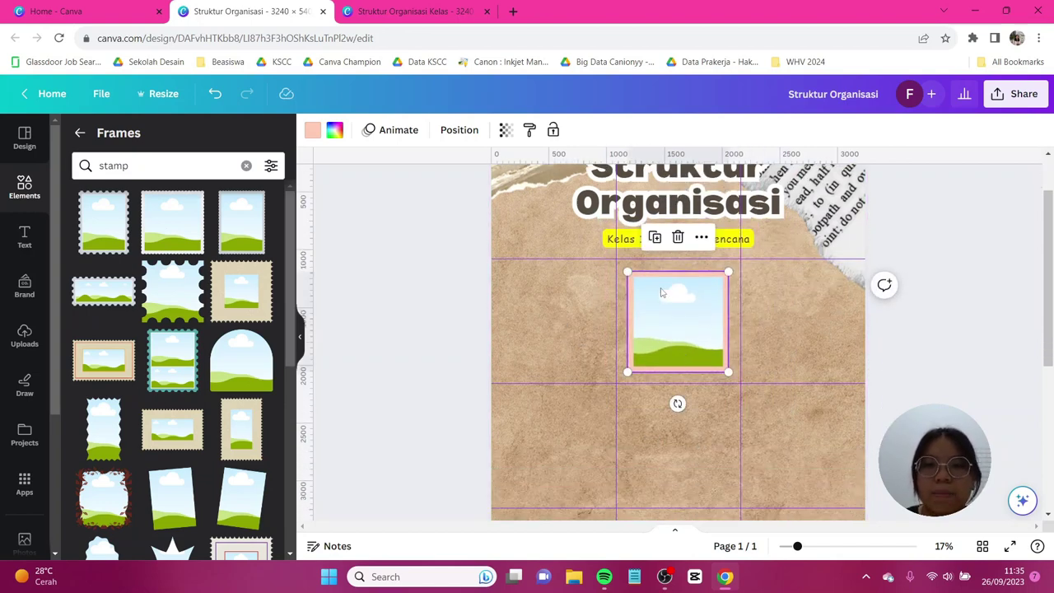
pyautogui.scroll(2, 700, 387)
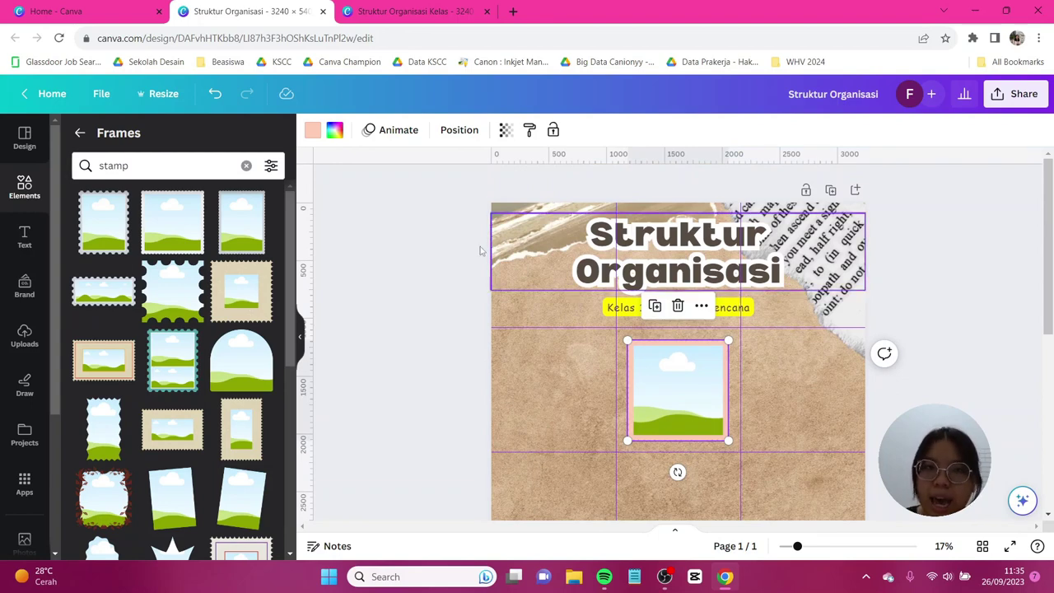
pyautogui.click(312, 130)
pyautogui.click(190, 214)
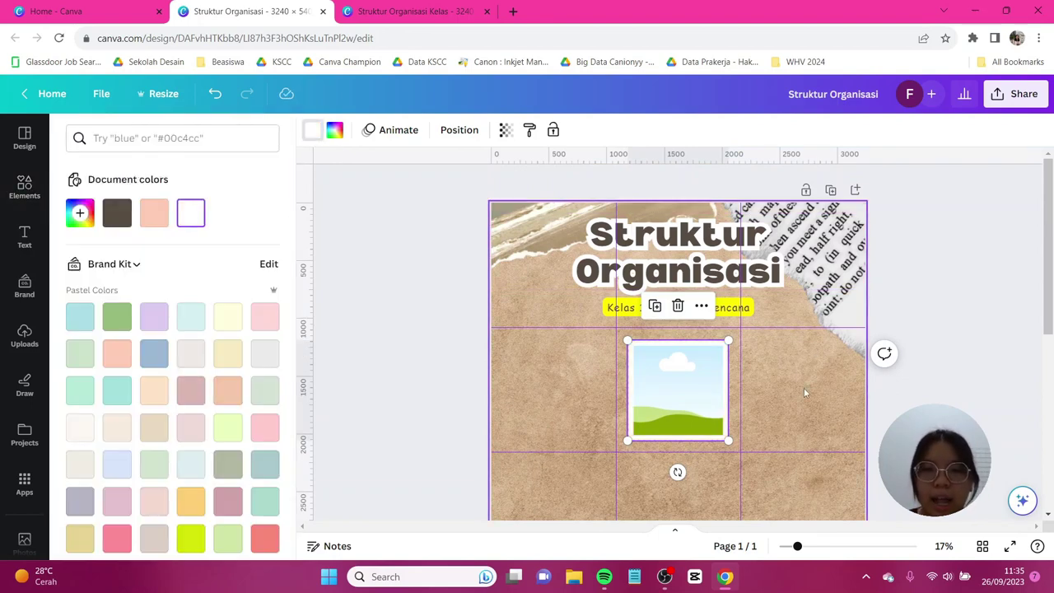
# Duplicate the white stamp frame twice and arrange the three in a row.
pyautogui.hotkey('ctrl', 'd')
pyautogui.moveTo(683, 388); pyautogui.dragTo(806, 421)
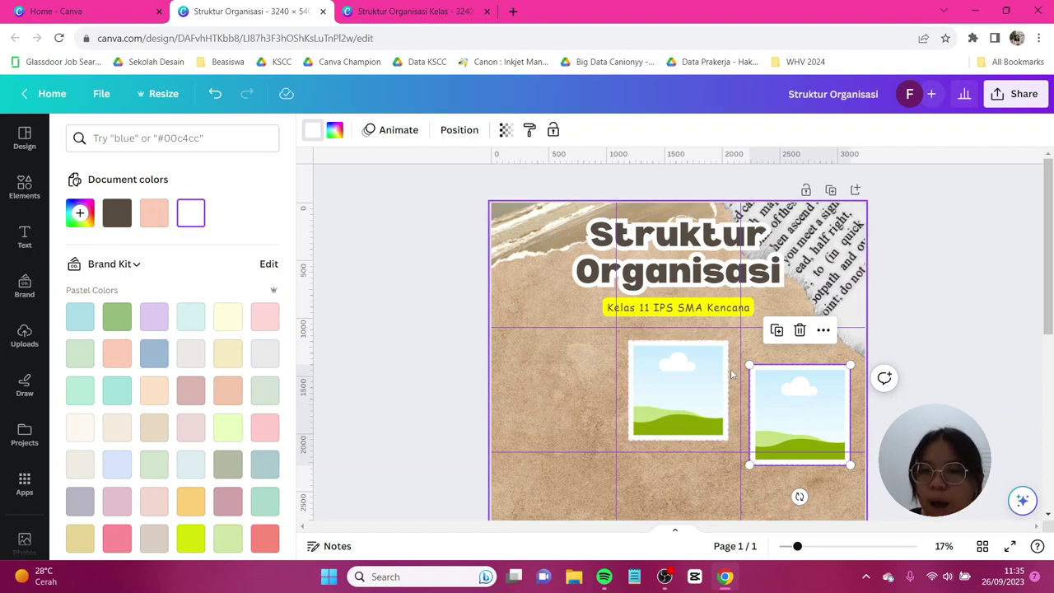
pyautogui.click(696, 367)
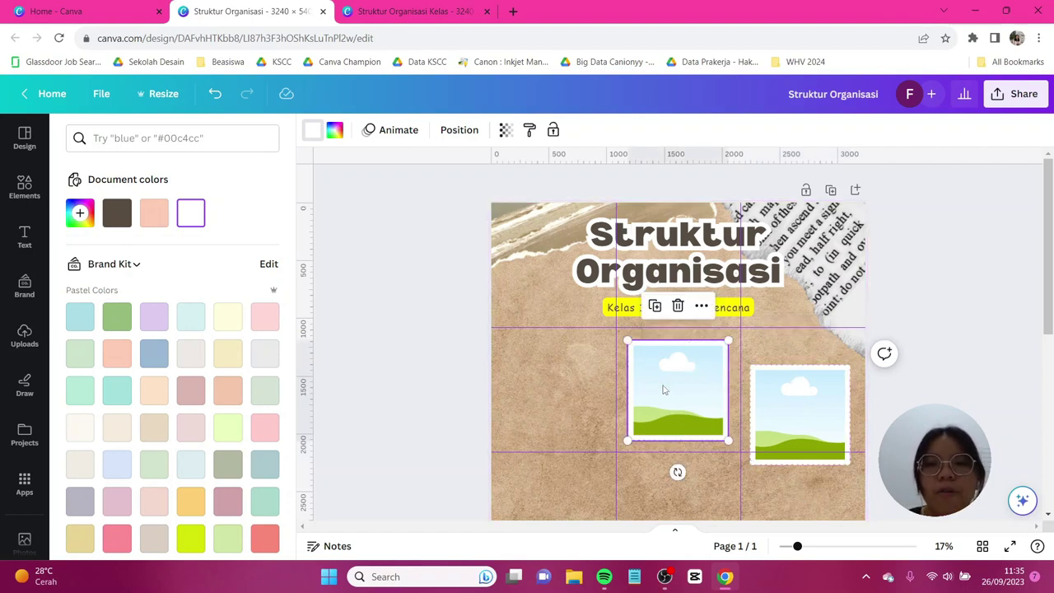
pyautogui.scroll(-2, 712, 385)
pyautogui.click(803, 335)
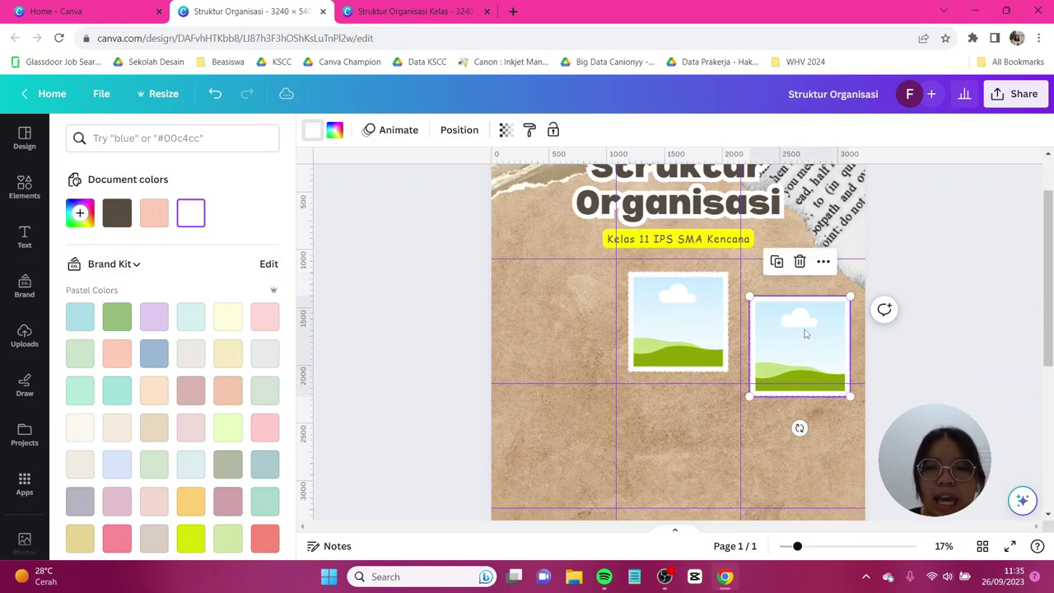
pyautogui.moveTo(823, 341); pyautogui.dragTo(577, 337)
# Copy the left stamp frame into a second row of two beneath the first three, resized and evenly spaced.
pyautogui.click(483, 329)
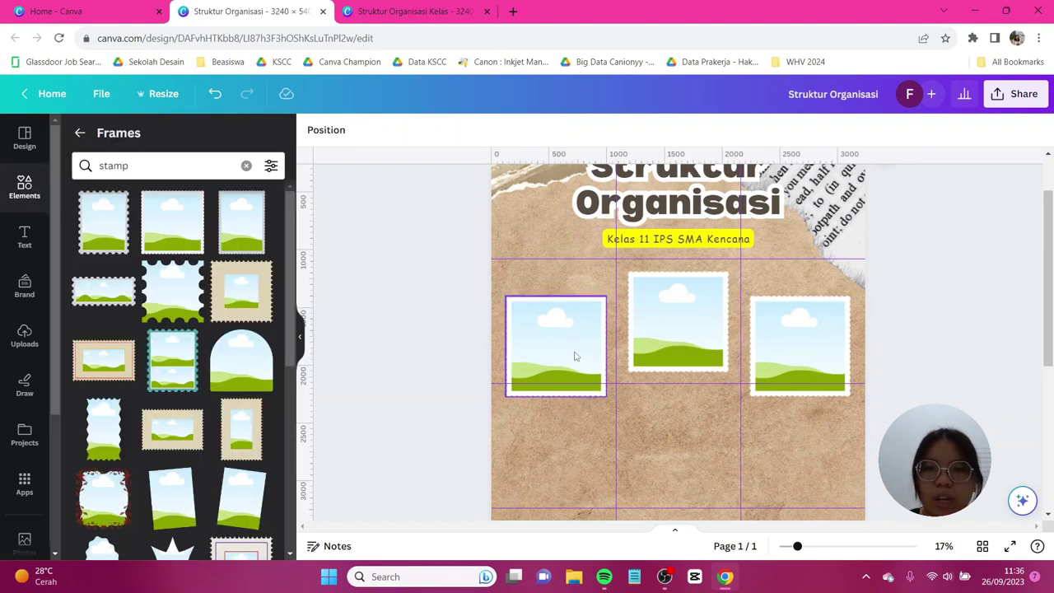
pyautogui.click(575, 356)
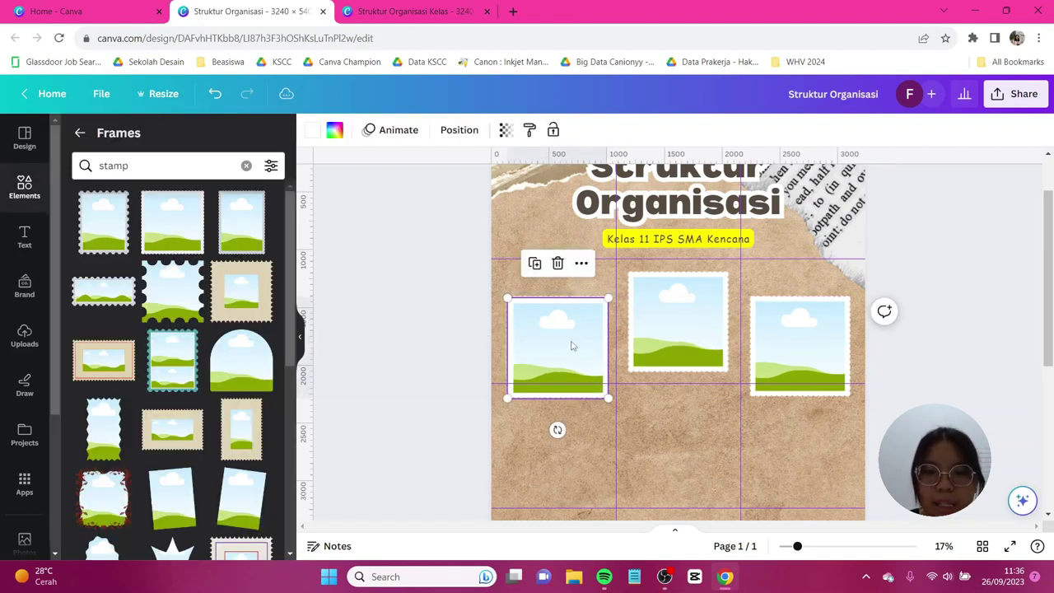
pyautogui.moveTo(575, 356); pyautogui.dragTo(605, 376)
pyautogui.scroll(-2, 604, 372)
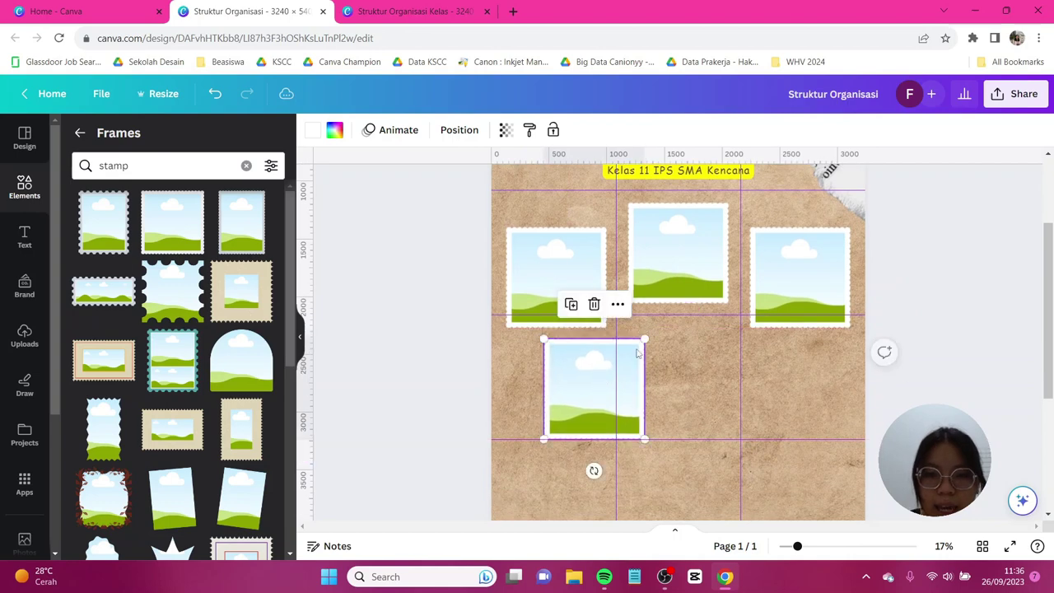
pyautogui.moveTo(643, 339); pyautogui.dragTo(635, 348)
pyautogui.moveTo(587, 396); pyautogui.dragTo(762, 387)
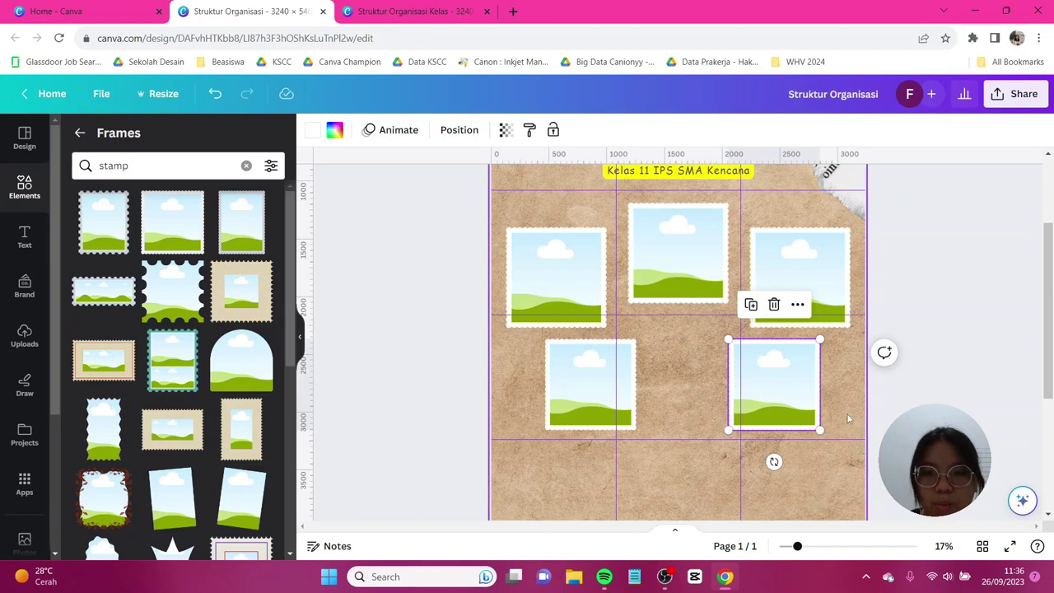
pyautogui.moveTo(627, 388); pyautogui.dragTo(625, 383)
pyautogui.scroll(2, 978, 363)
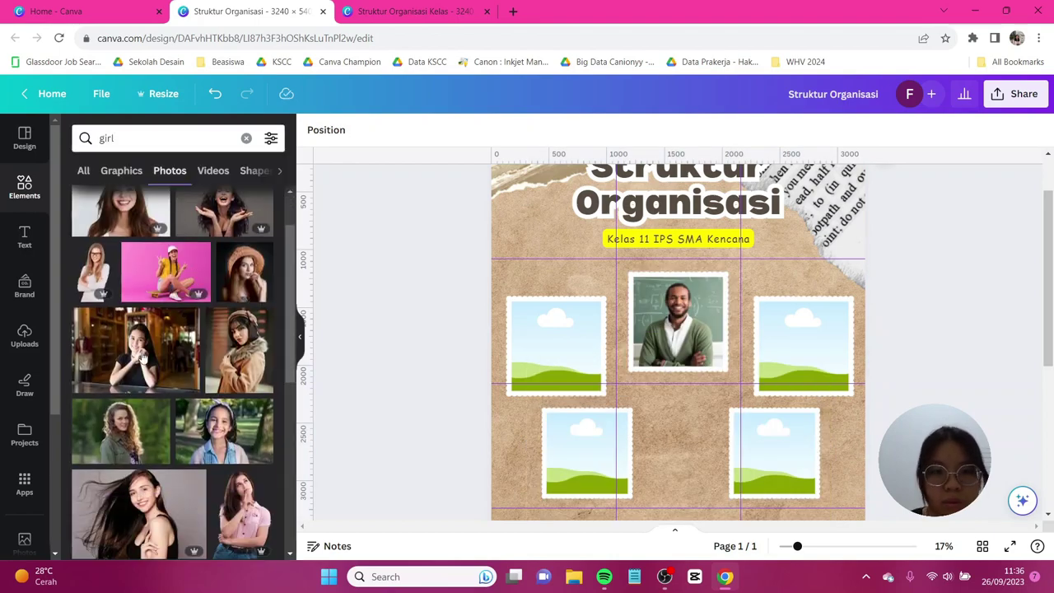
# Drag a girl's photo and two boys' photos from stock into the empty stamp frames.
pyautogui.moveTo(141, 356); pyautogui.dragTo(803, 346)
pyautogui.moveTo(235, 247); pyautogui.dragTo(586, 452)
pyautogui.moveTo(118, 283); pyautogui.dragTo(557, 345)
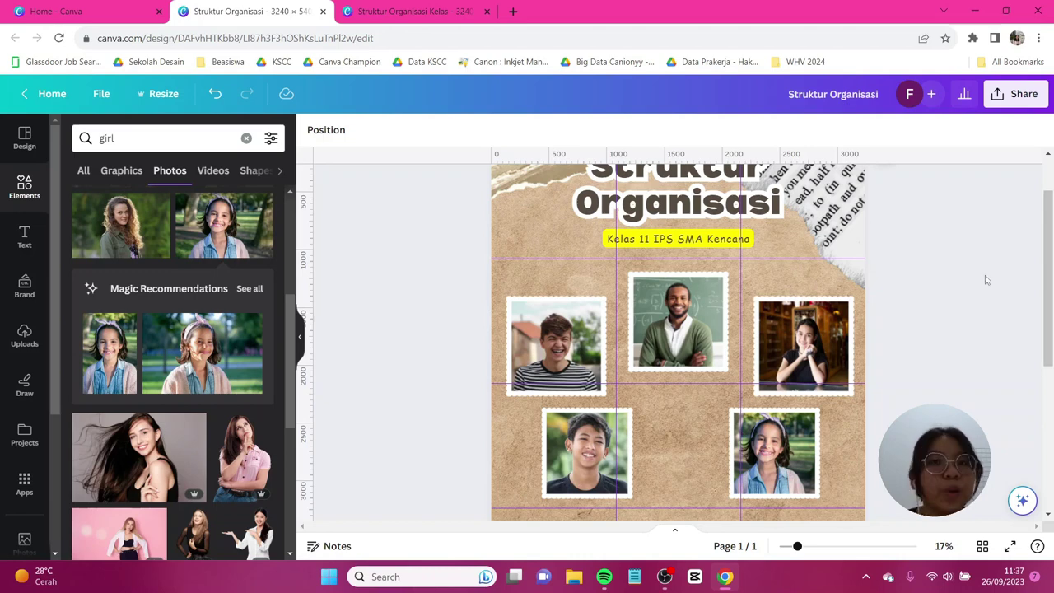
# Copy the yellow subtitle, retype it as 'Ketua Kelas' and place it on the left photo.
pyautogui.click(695, 241)
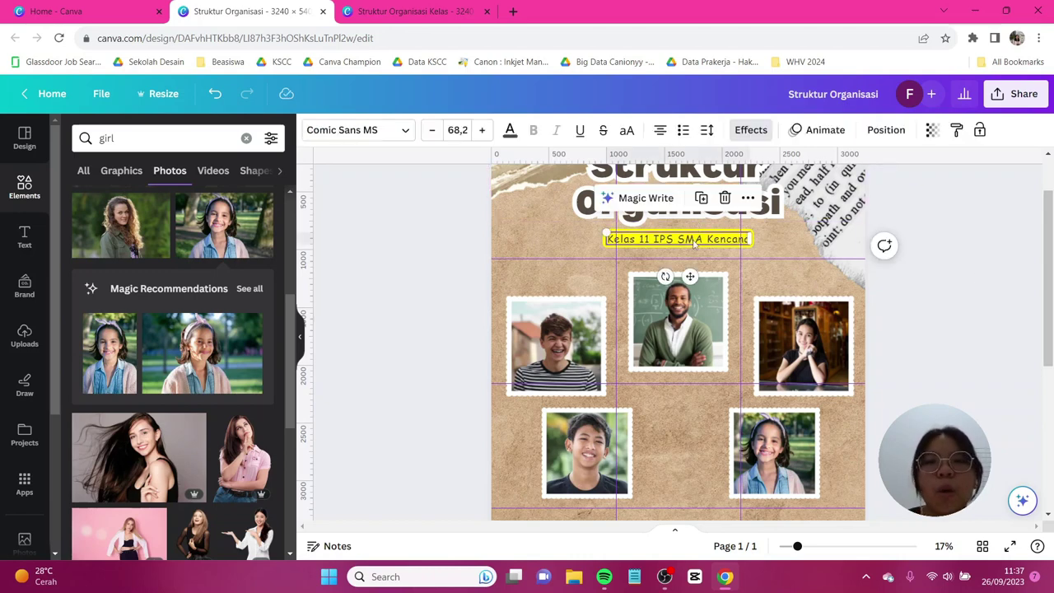
pyautogui.moveTo(700, 250); pyautogui.dragTo(699, 385)
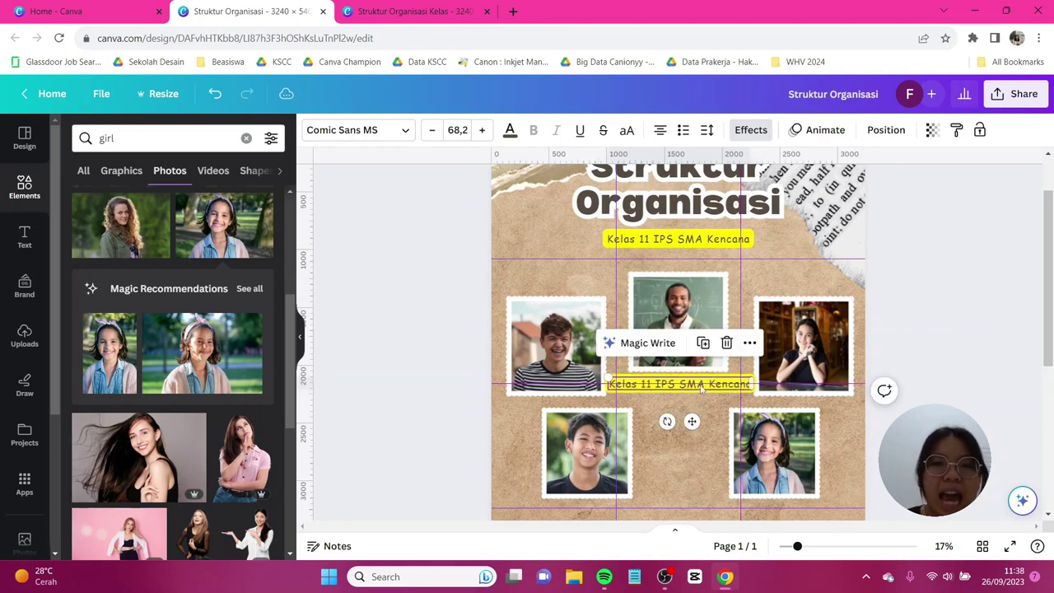
pyautogui.doubleClick(699, 383)
pyautogui.press('capslock')
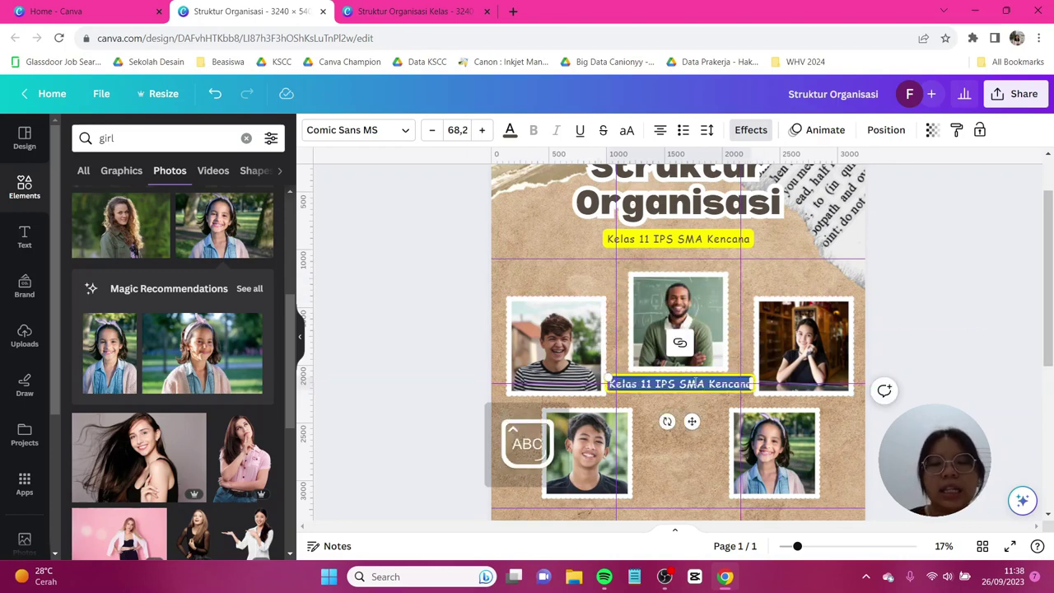
pyautogui.write('K')
pyautogui.press('capslock')
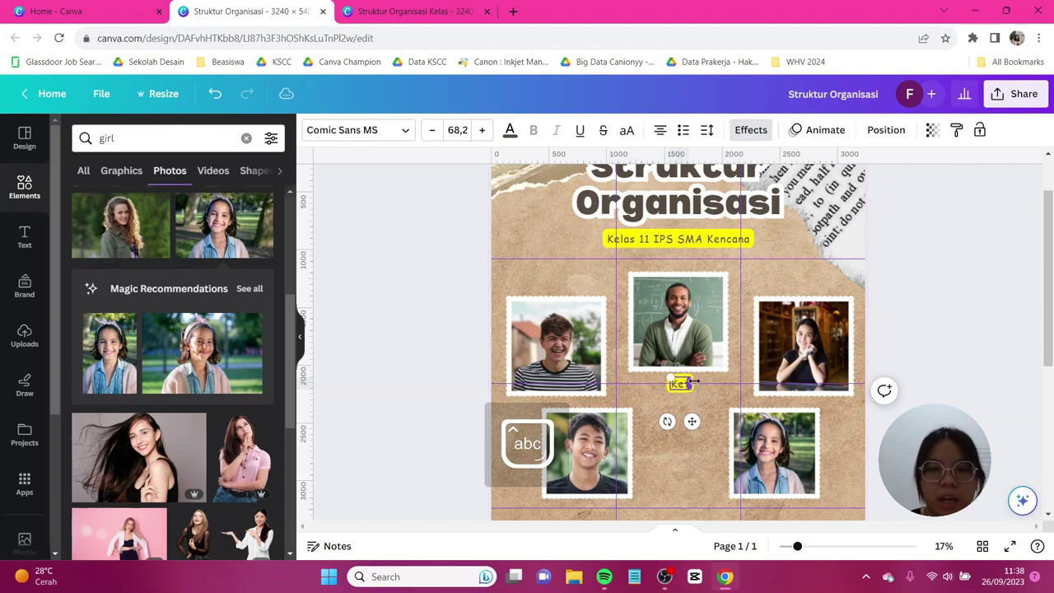
pyautogui.write('etua')
pyautogui.press('capslock')
pyautogui.write('K')
pyautogui.press('capslock')
pyautogui.write('elas')
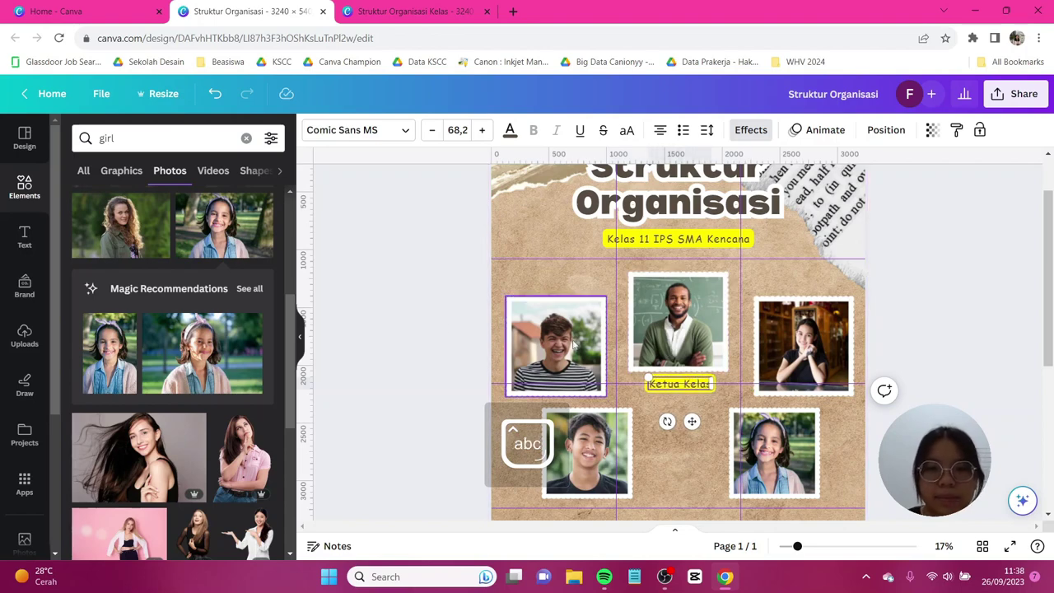
pyautogui.moveTo(679, 383); pyautogui.dragTo(799, 413)
# Retype label copies as 'Wakil Ketua', 'Bendahara' and 'Sekretaris' on their photos.
pyautogui.doubleClick(784, 322)
pyautogui.write('Wakil Ketua')
pyautogui.doubleClick(799, 413)
pyautogui.write('Bendahara')
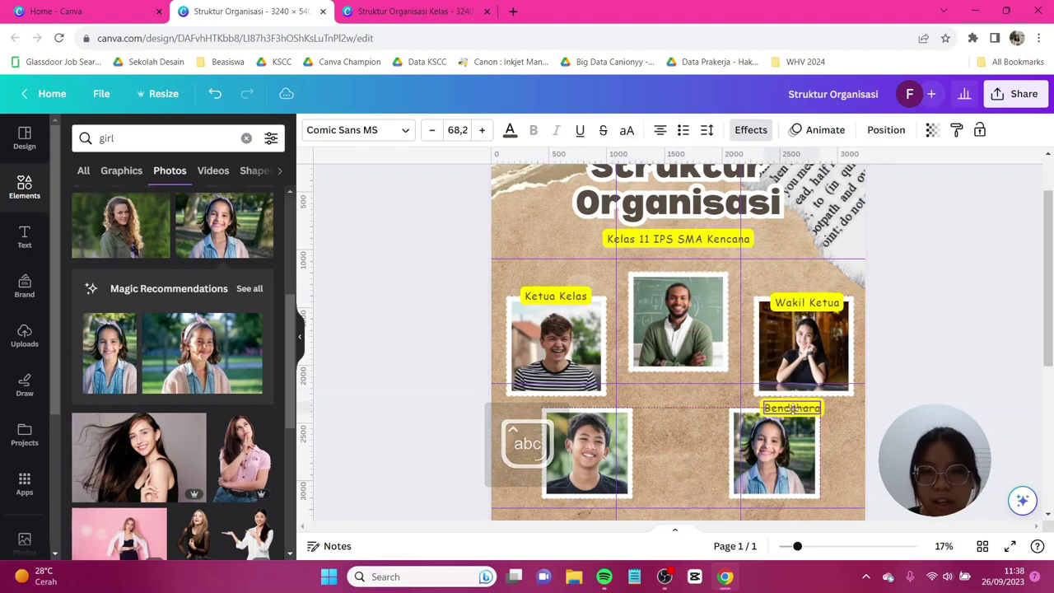
pyautogui.hotkey('ctrl', 'd')
pyautogui.write('Sekretaris')
pyautogui.moveTo(661, 433); pyautogui.dragTo(553, 413)
pyautogui.doubleClick(461, 461)
pyautogui.click(374, 365)
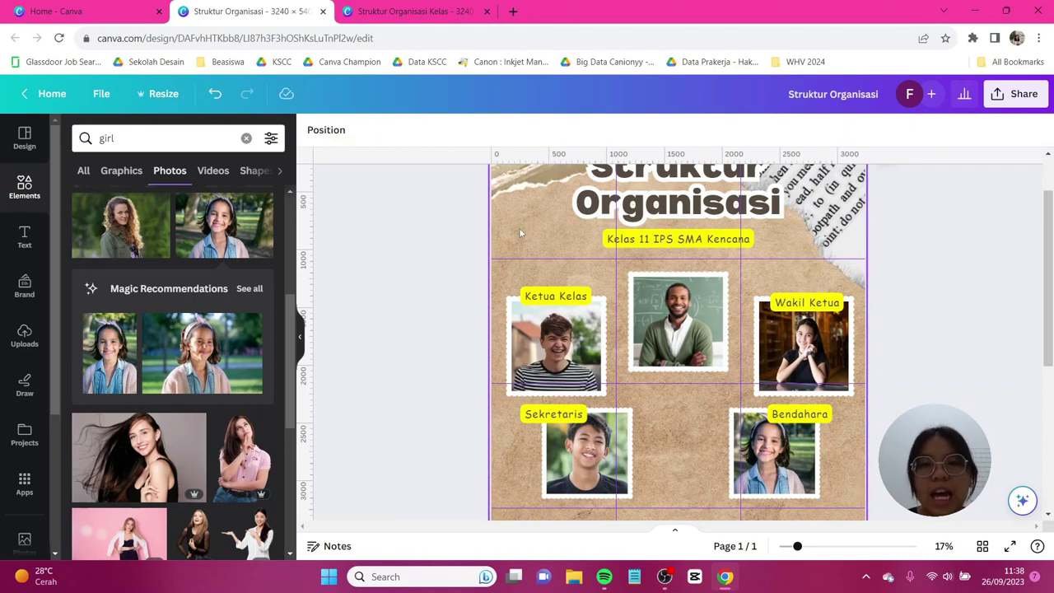
# Retype a copy of the title as the teacher's name and position name captions beside the photos.
pyautogui.click(644, 204)
pyautogui.scroll(1, 658, 264)
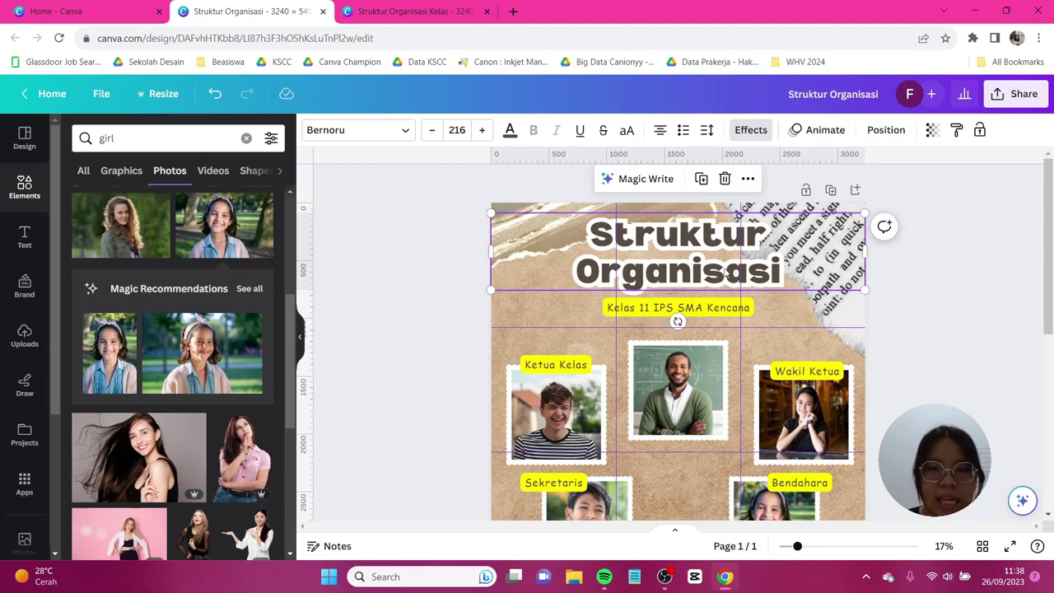
pyautogui.moveTo(653, 261); pyautogui.dragTo(675, 338)
pyautogui.scroll(-2, 675, 337)
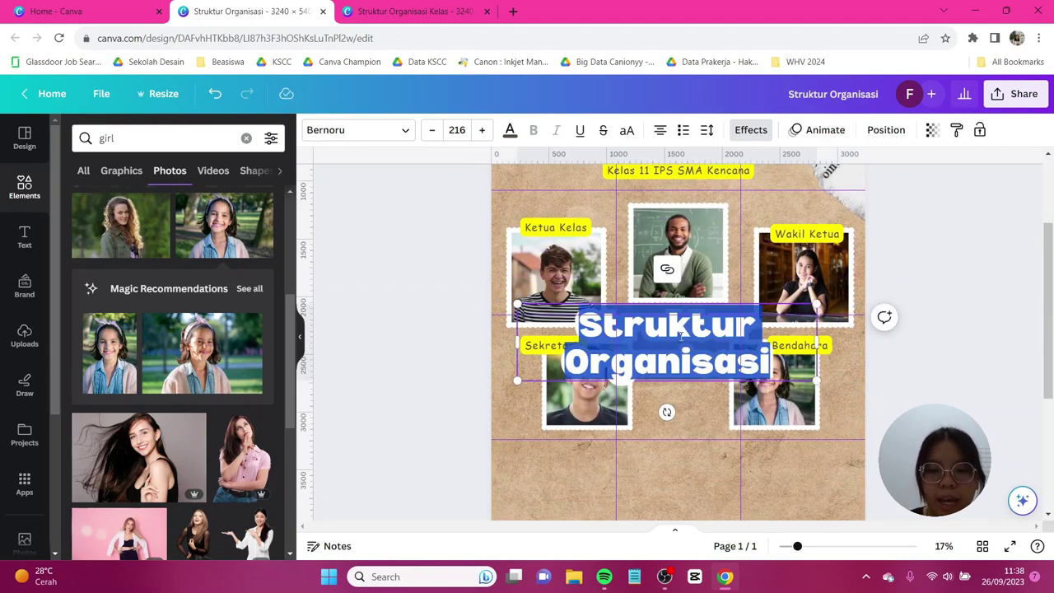
pyautogui.press('capslock')
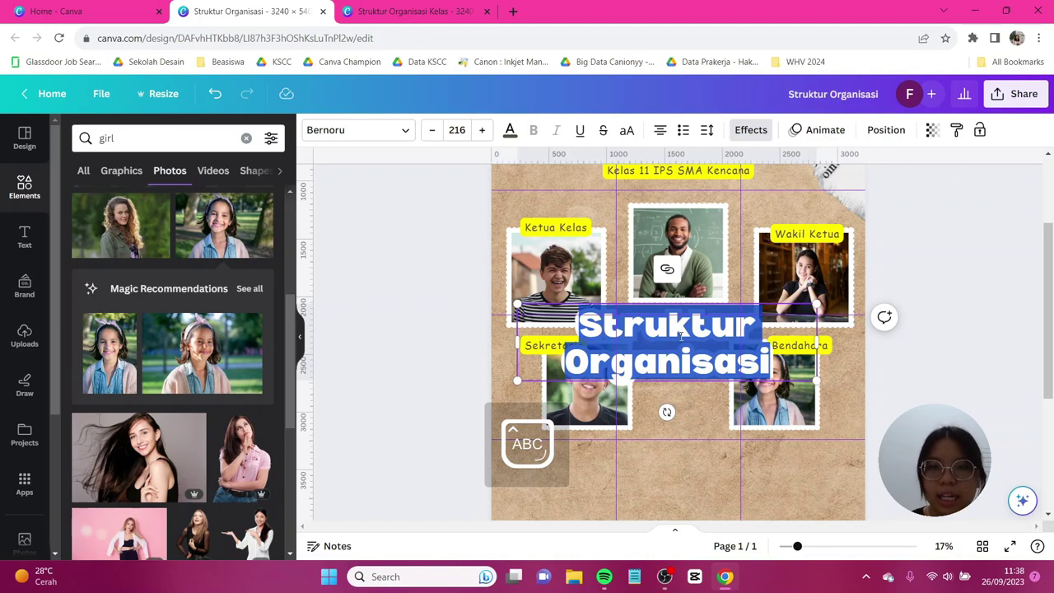
pyautogui.write('Mr. Sus')
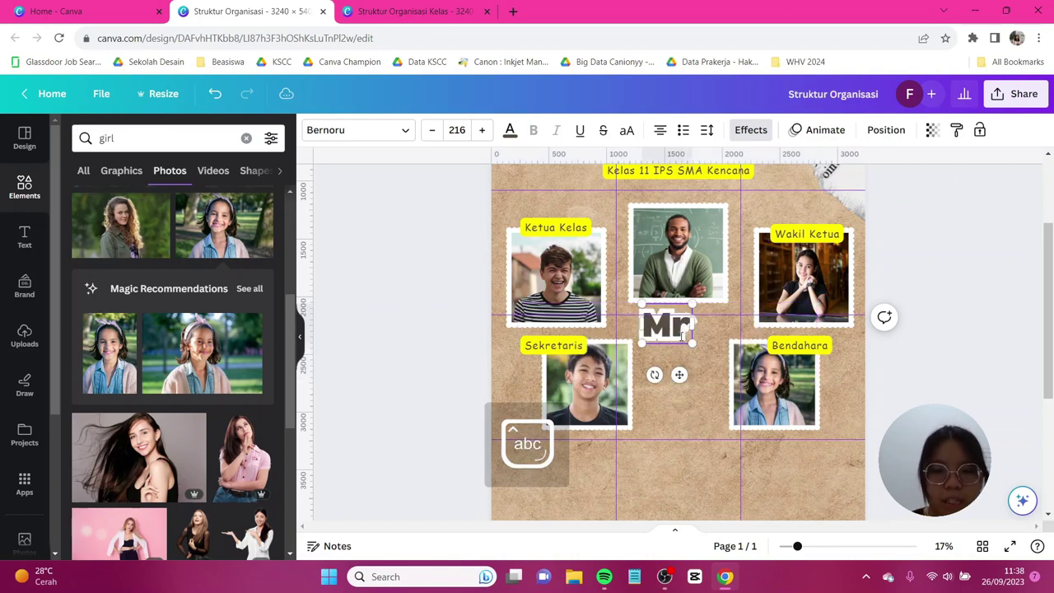
pyautogui.write('anto')
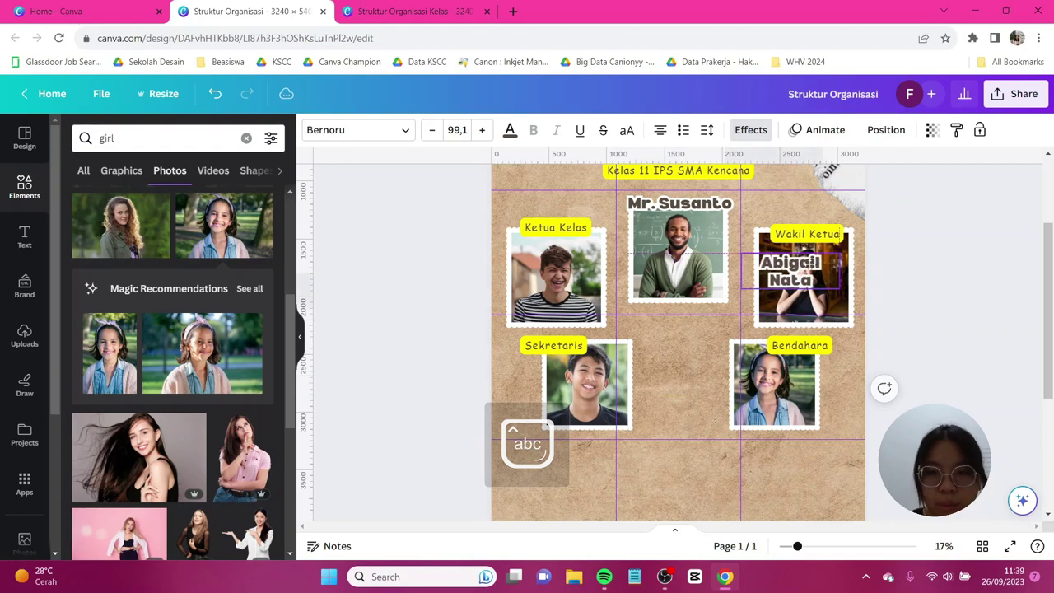
pyautogui.moveTo(790, 271); pyautogui.dragTo(801, 211)
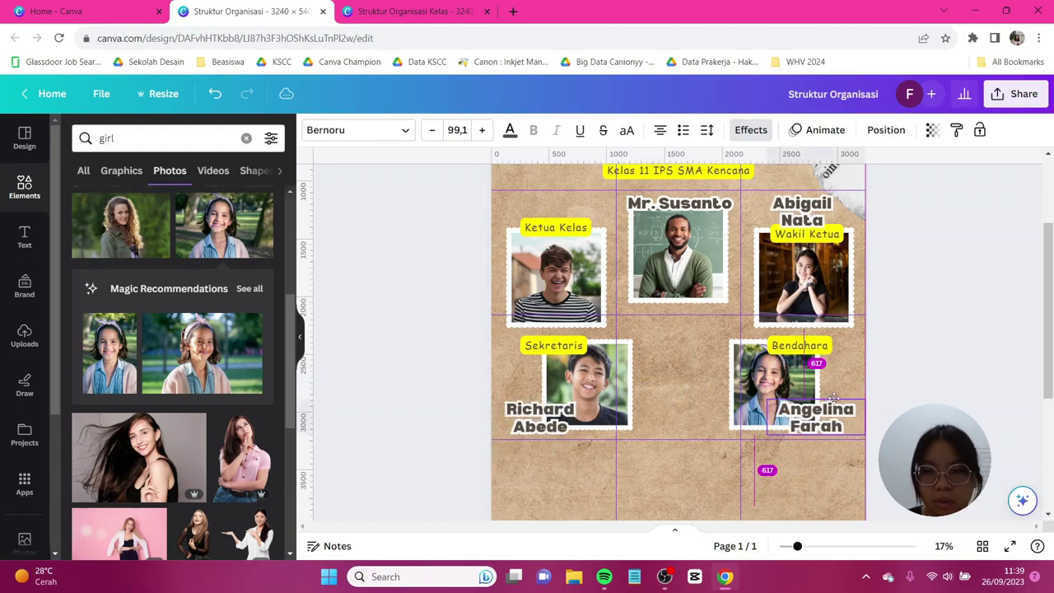
pyautogui.moveTo(640, 370); pyautogui.dragTo(555, 204)
pyautogui.click(669, 378)
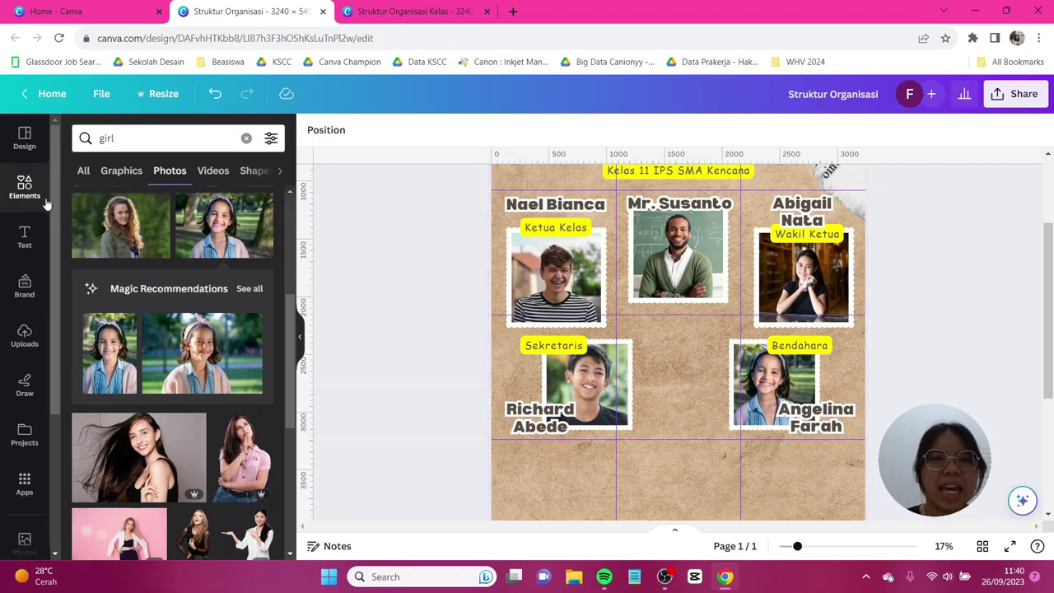
# Find the Live and Learn graphic via 'learning typography', shrink it and centre it between the lower photos.
pyautogui.click(37, 194)
pyautogui.click(178, 135)
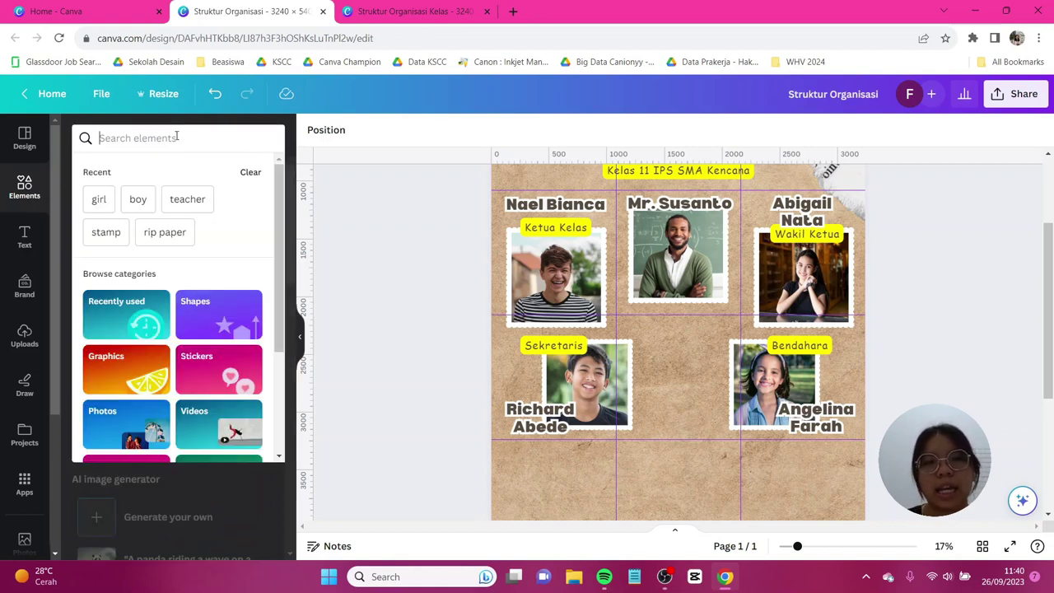
pyautogui.write('learn')
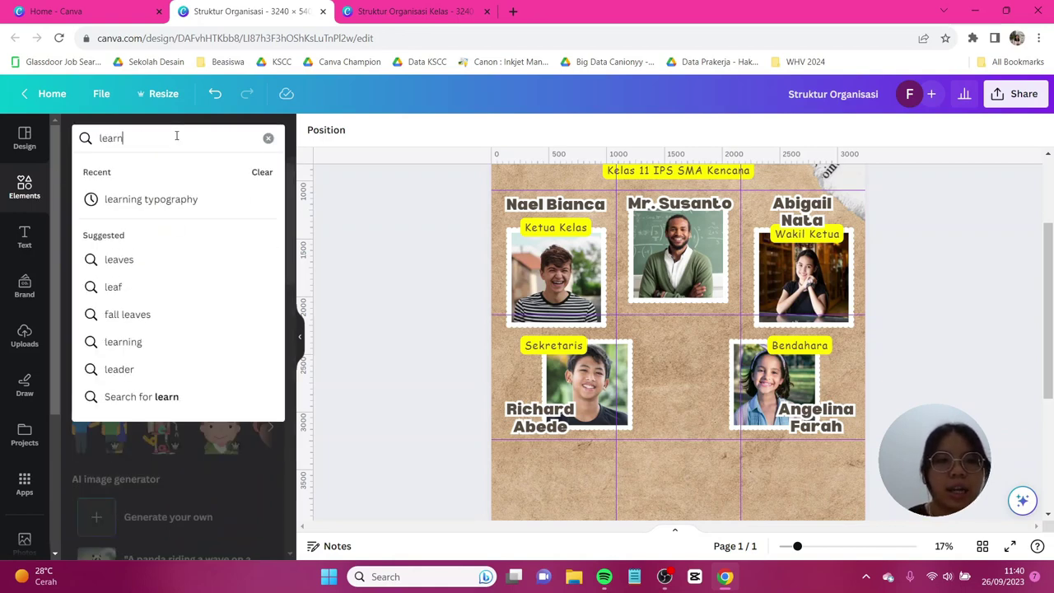
pyautogui.write('ing typ')
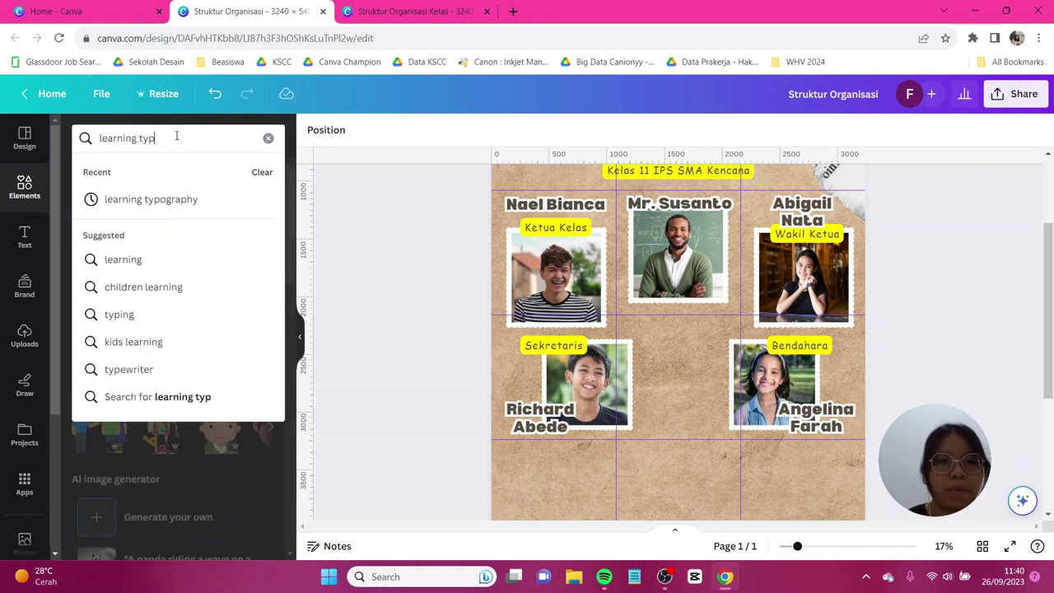
pyautogui.write('ography')
pyautogui.press('Return')
pyautogui.click(121, 171)
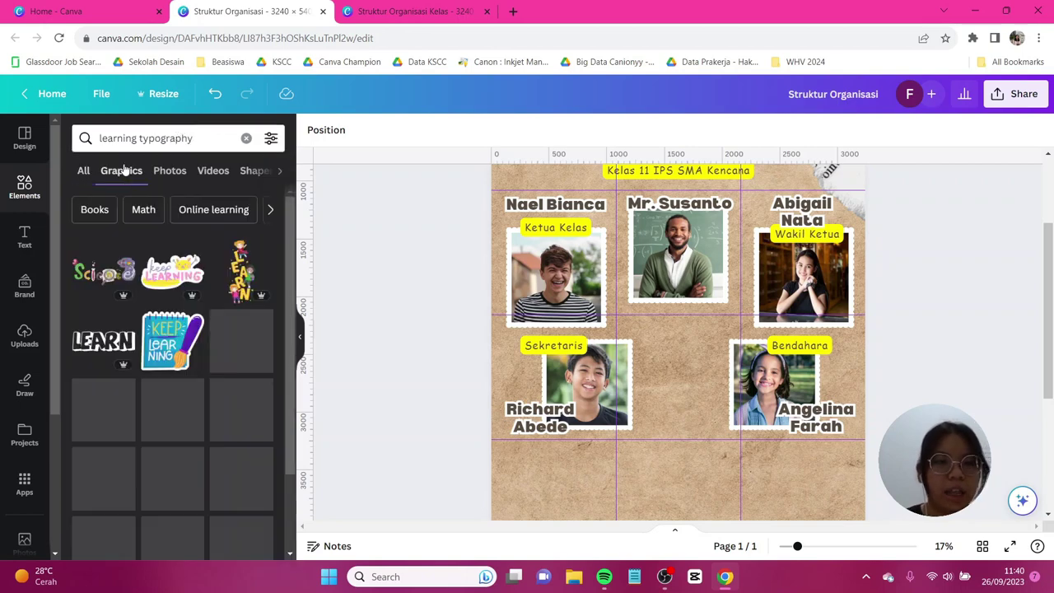
pyautogui.scroll(-1, 238, 312)
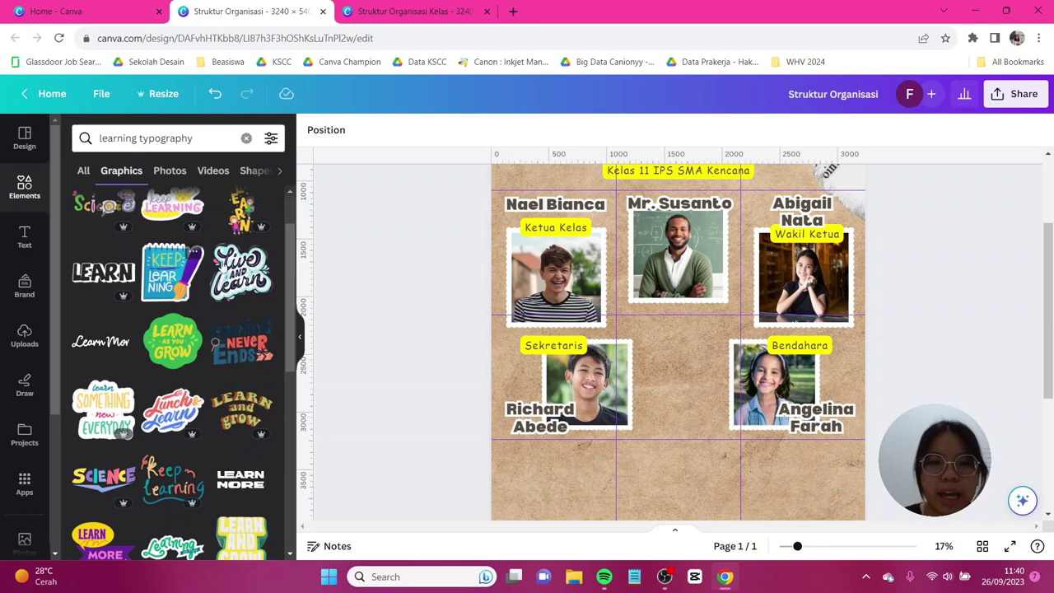
pyautogui.moveTo(587, 321); pyautogui.dragTo(717, 372)
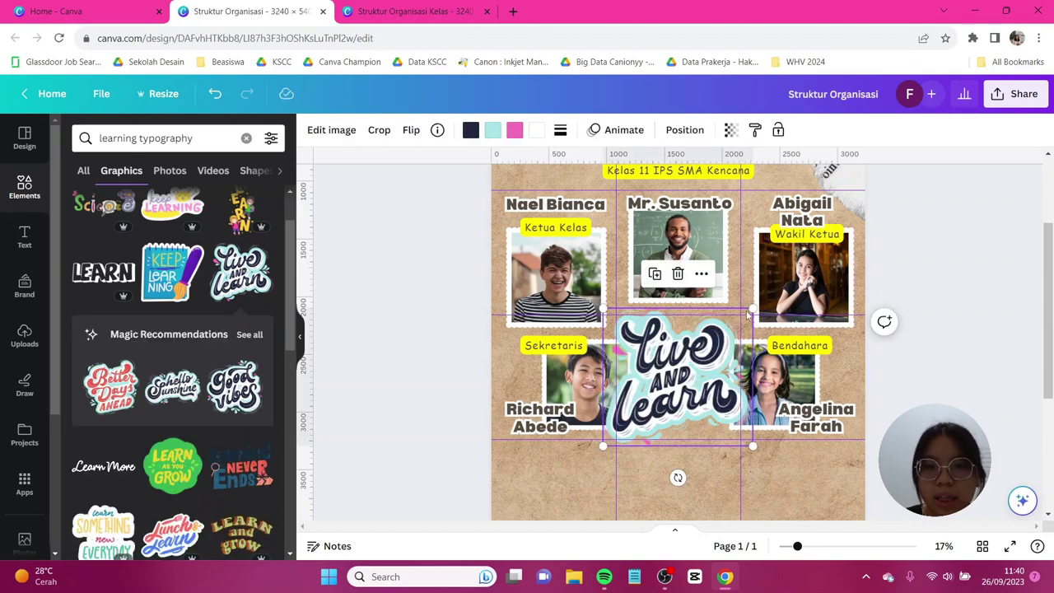
pyautogui.moveTo(752, 307); pyautogui.dragTo(695, 356)
pyautogui.moveTo(650, 395); pyautogui.dragTo(678, 373)
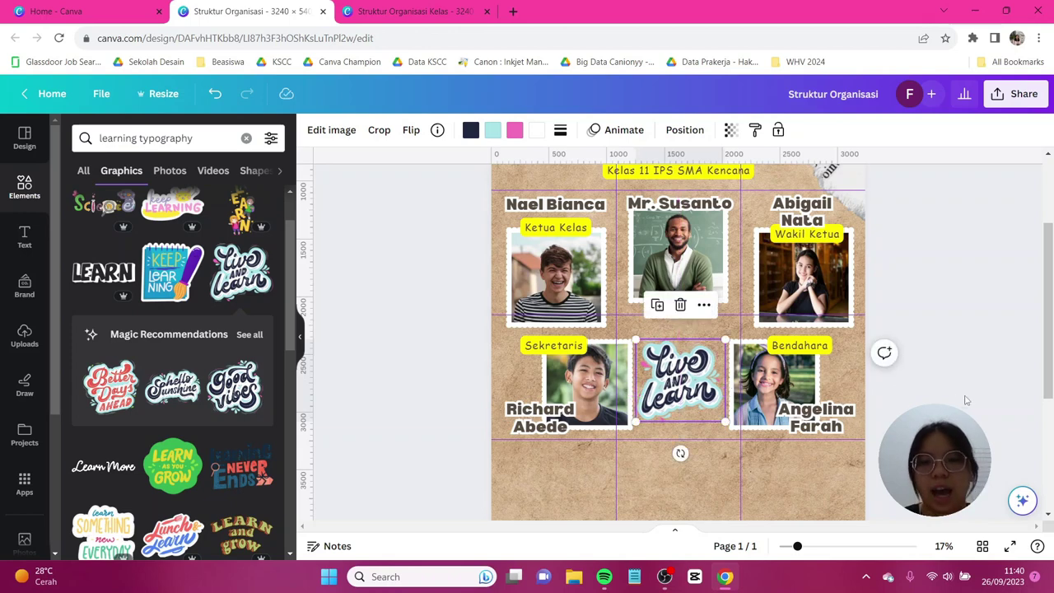
pyautogui.click(874, 206)
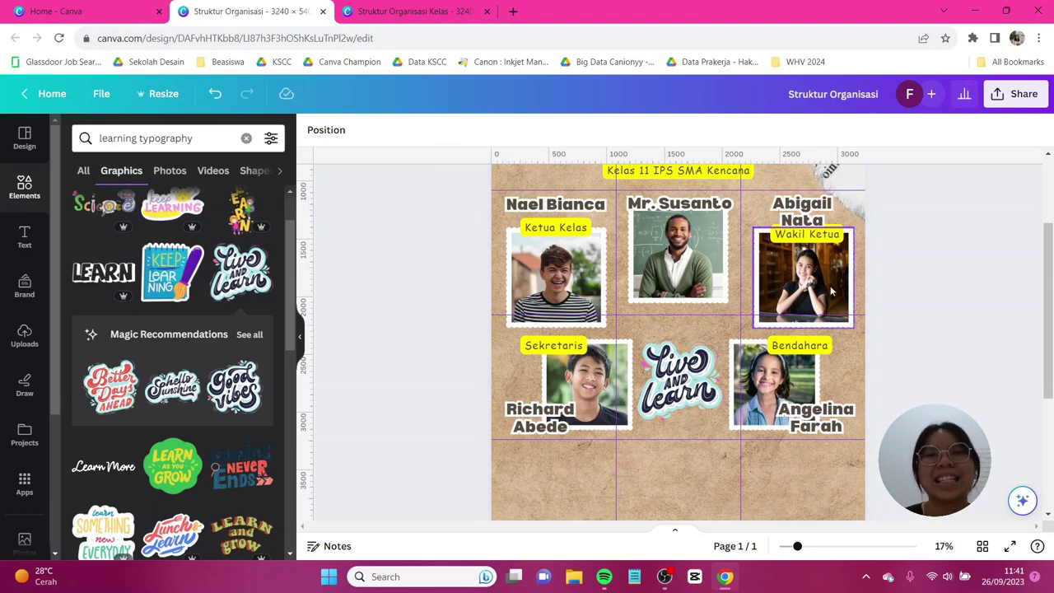
# Search Elements for 'grunge stamp paper' and add the plain beige stamp paper to the lower area.
pyautogui.scroll(-5, 831, 289)
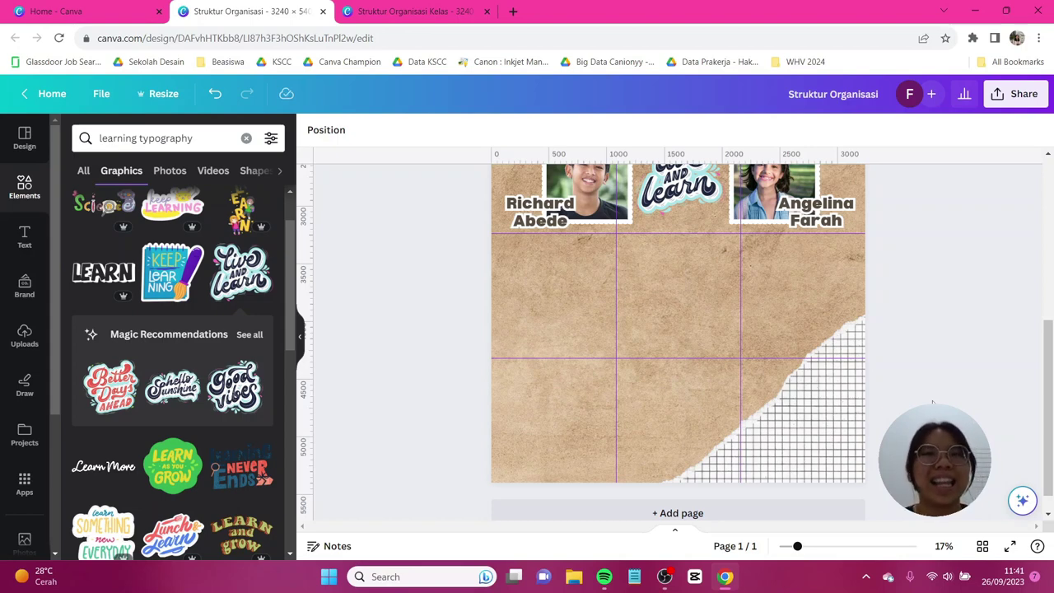
pyautogui.click(201, 138)
pyautogui.tripleClick(201, 137)
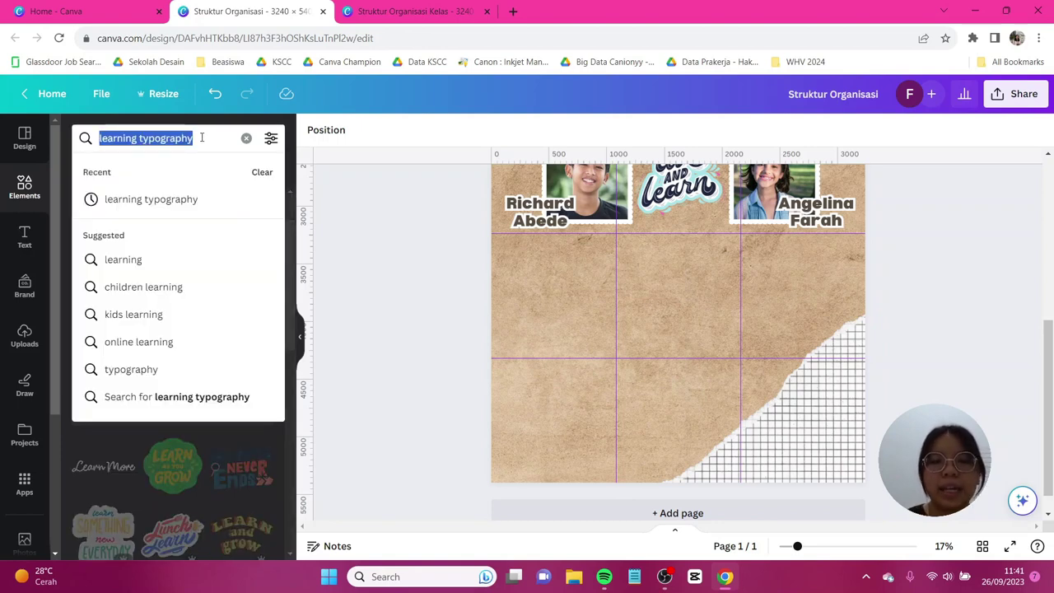
pyautogui.write('s')
pyautogui.press('BackSpace')
pyautogui.write('grun')
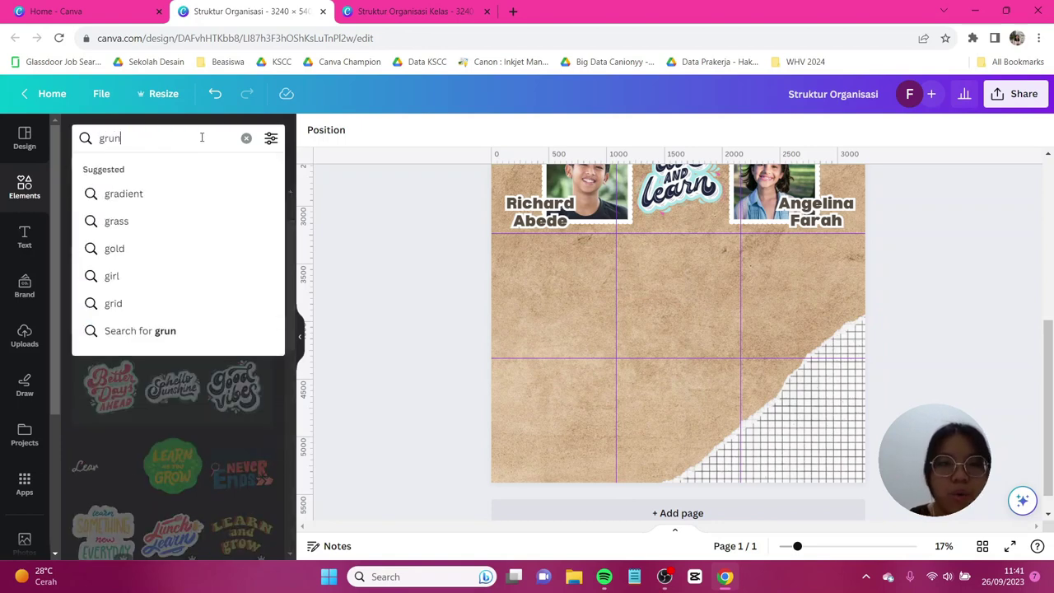
pyautogui.write('ge stamp paper')
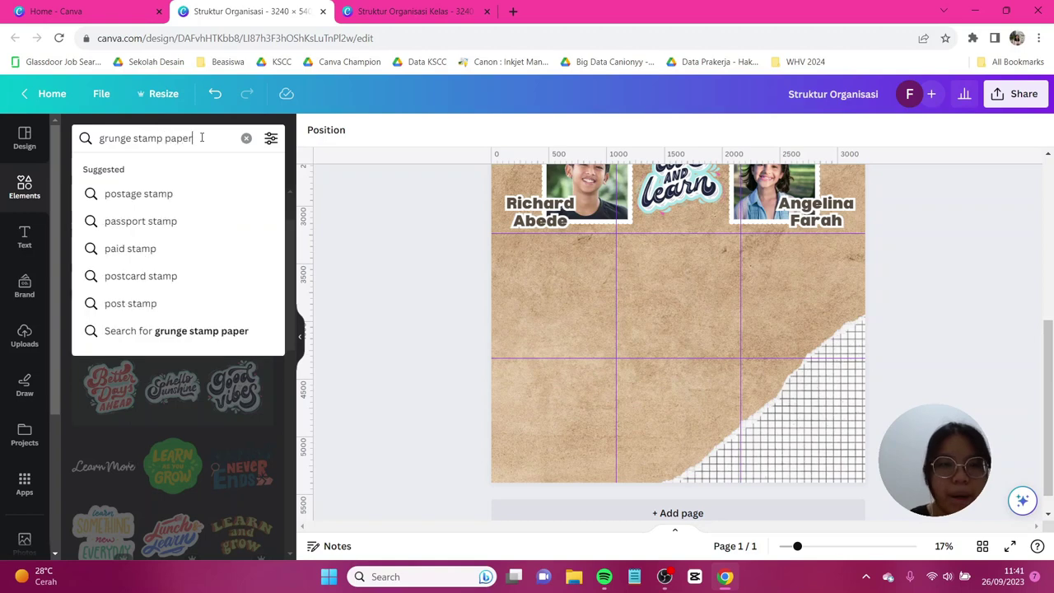
pyautogui.press('Return')
pyautogui.moveTo(172, 340); pyautogui.dragTo(716, 412)
# Recolour the top-left, top-right and bottom-left stamp papers white.
pyautogui.keyDown('shift'); pyautogui.click(636, 319); pyautogui.keyUp('shift')
pyautogui.click(578, 266)
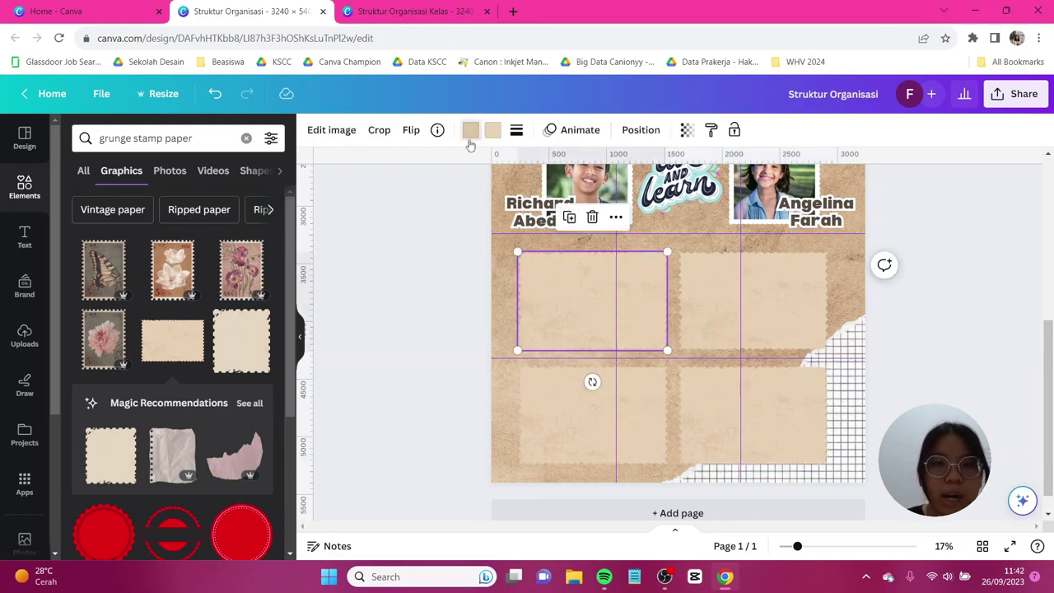
pyautogui.click(471, 130)
pyautogui.click(117, 250)
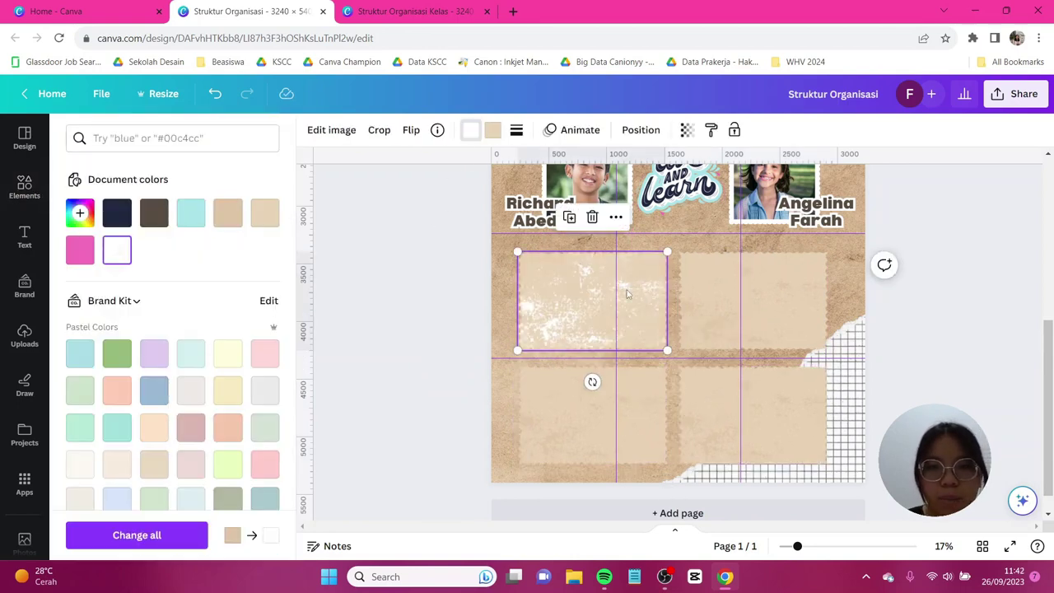
pyautogui.press('Tab')
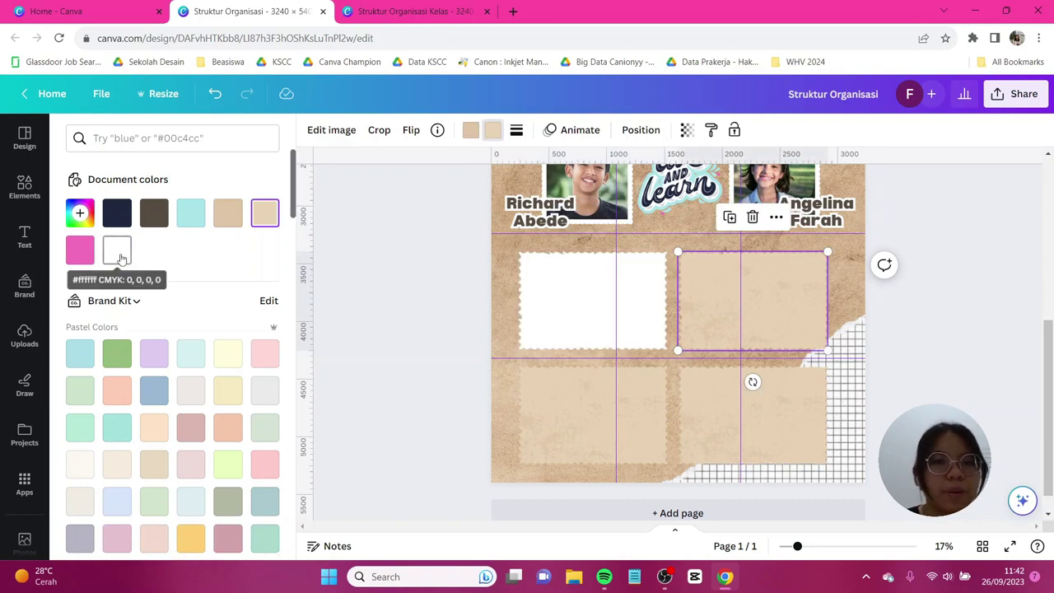
pyautogui.click(117, 250)
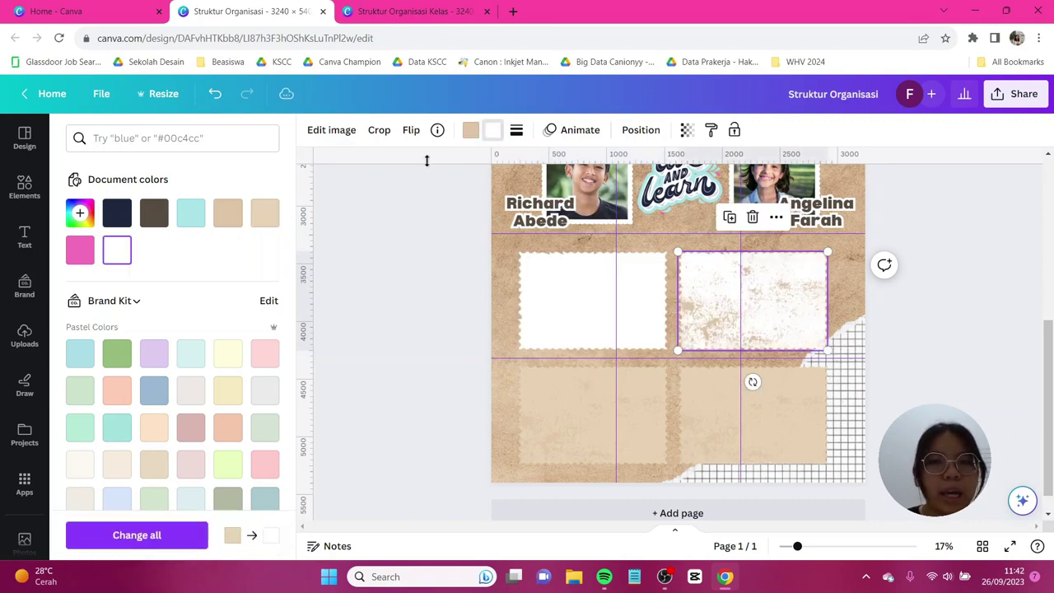
pyautogui.click(116, 251)
pyautogui.press('Tab')
pyautogui.click(117, 251)
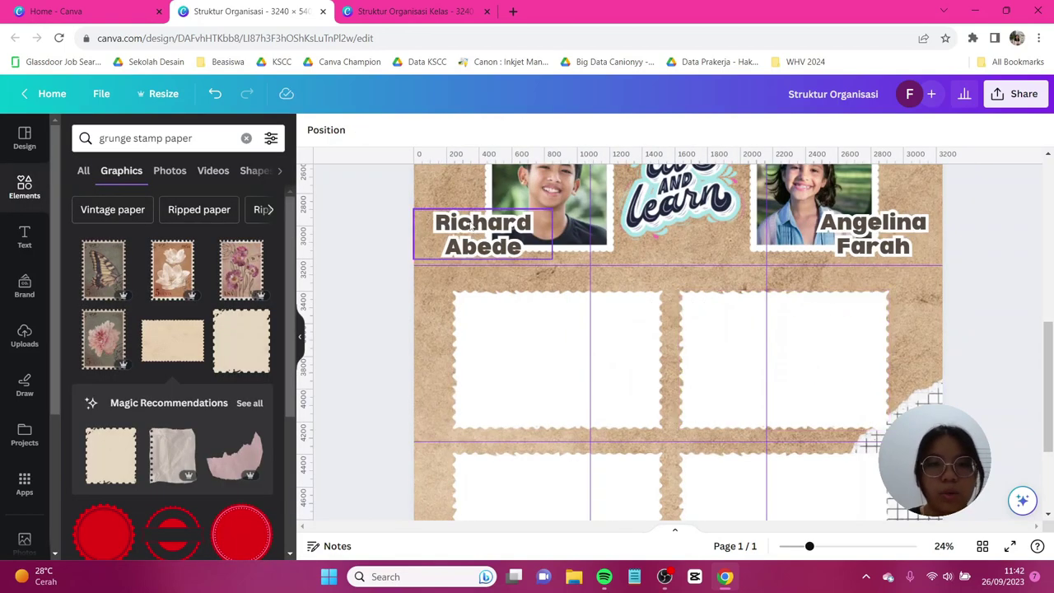
pyautogui.click(472, 228)
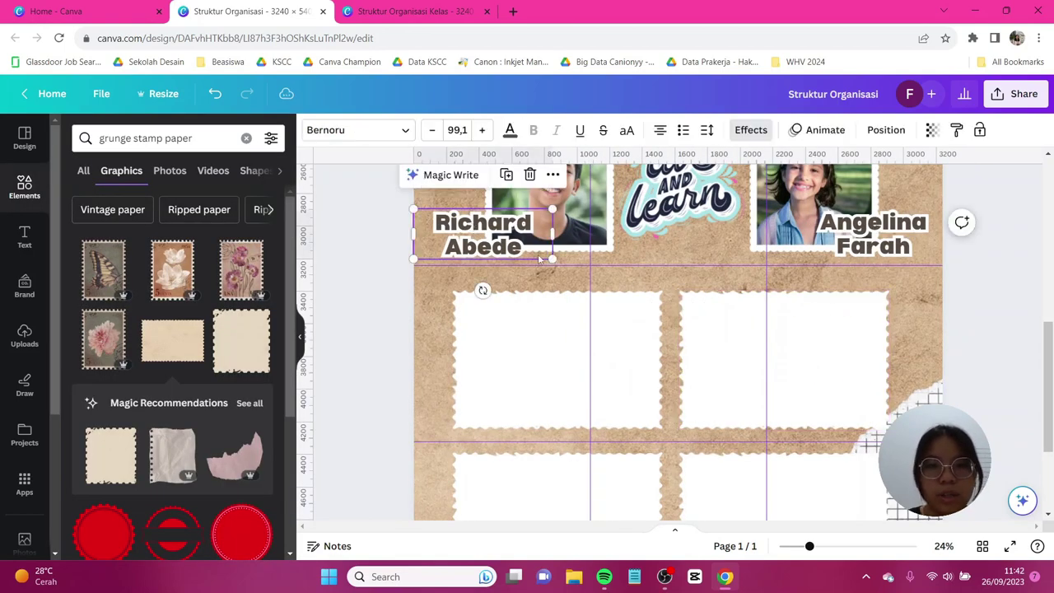
# Copy a name caption into headings 'Keamanan' and 'Kebersihan' on the upper two boxes.
pyautogui.hotkey('ctrl', 'c')
pyautogui.hotkey('ctrl', 'v')
pyautogui.doubleClick(489, 361)
pyautogui.write('Keamanan')
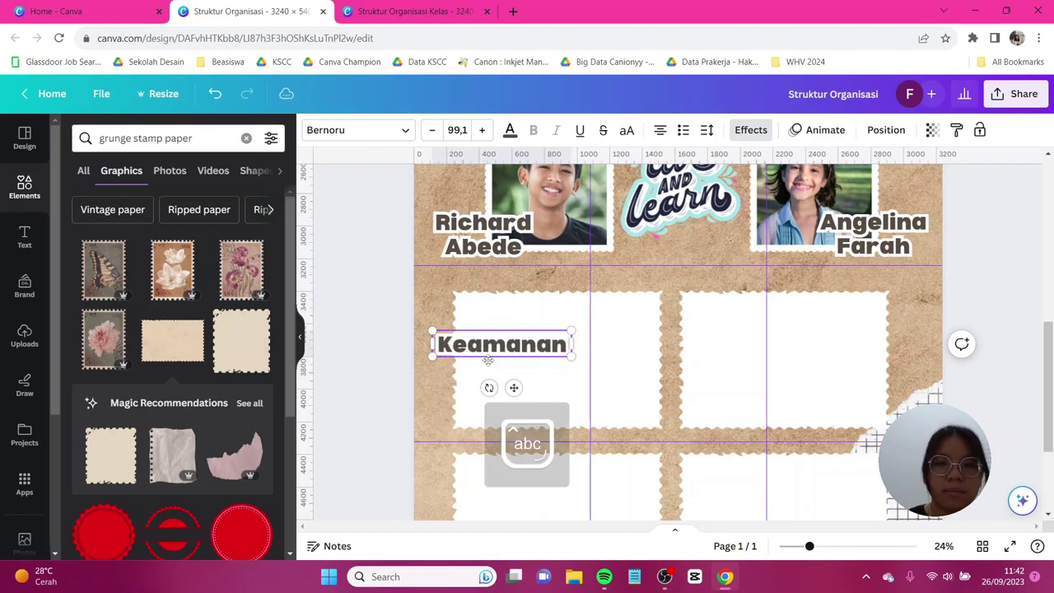
pyautogui.moveTo(488, 360); pyautogui.dragTo(470, 315)
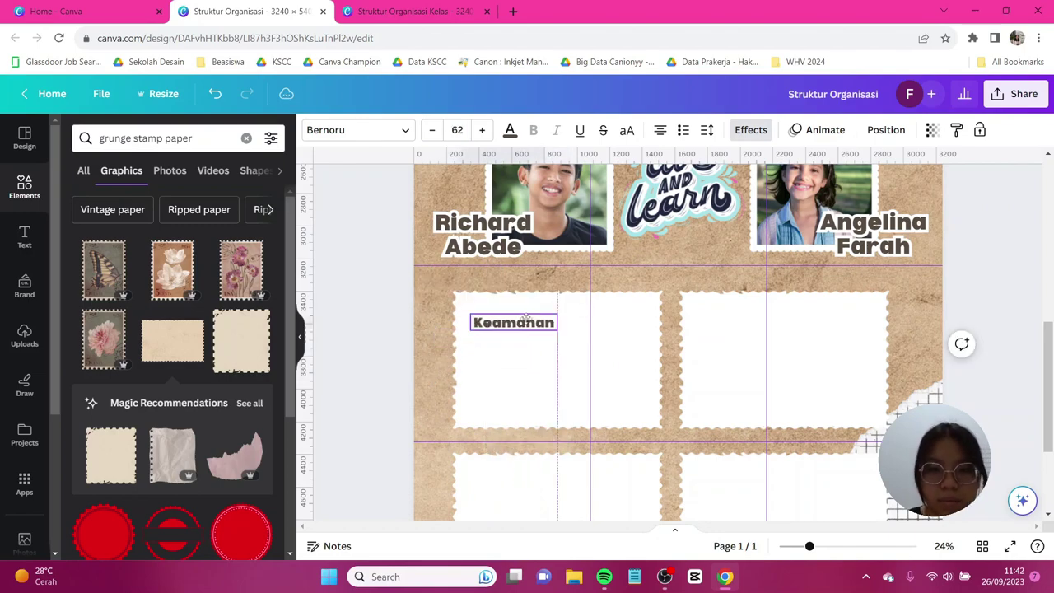
pyautogui.hotkey('ctrl', 'v')
pyautogui.write('Kebersihan')
pyautogui.moveTo(505, 370); pyautogui.dragTo(736, 308)
# Add headings 'Keindahan' and 'Kedisiplinan' to the lower-left and lower-right boxes.
pyautogui.hotkey('ctrl', 'c')
pyautogui.scroll(-2, 658, 346)
pyautogui.hotkey('ctrl', 'v')
pyautogui.doubleClick(511, 408)
pyautogui.write('Keindahan')
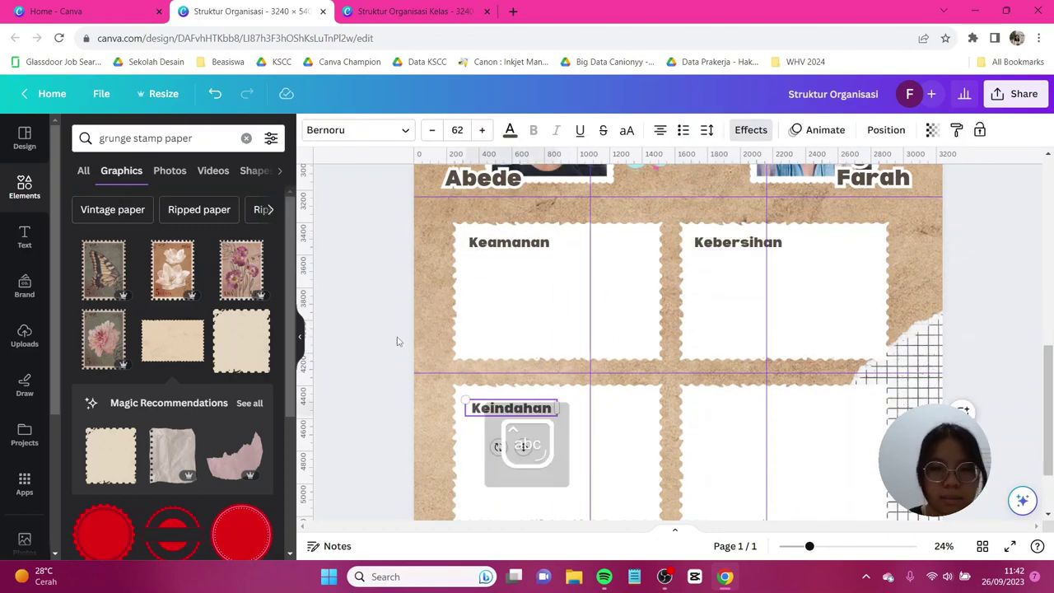
pyautogui.scroll(-1, 659, 346)
pyautogui.hotkey('ctrl', 'd')
pyautogui.moveTo(512, 382); pyautogui.dragTo(731, 378)
pyautogui.doubleClick(731, 379)
pyautogui.write('Kedisiplinan')
pyautogui.click(309, 248)
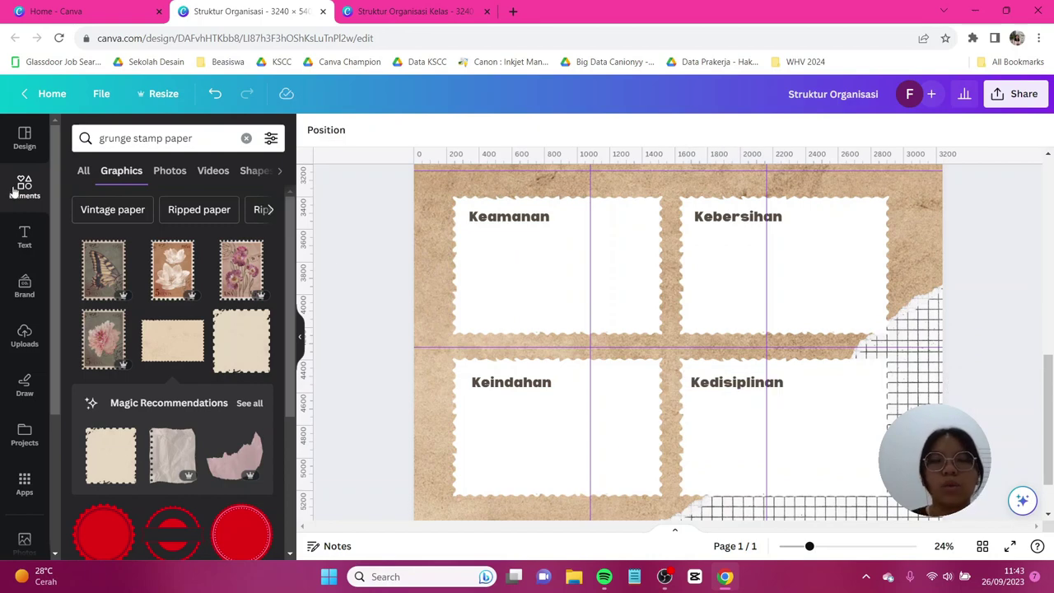
# Go back to the main Elements browser and scroll down through it.
pyautogui.click(14, 190)
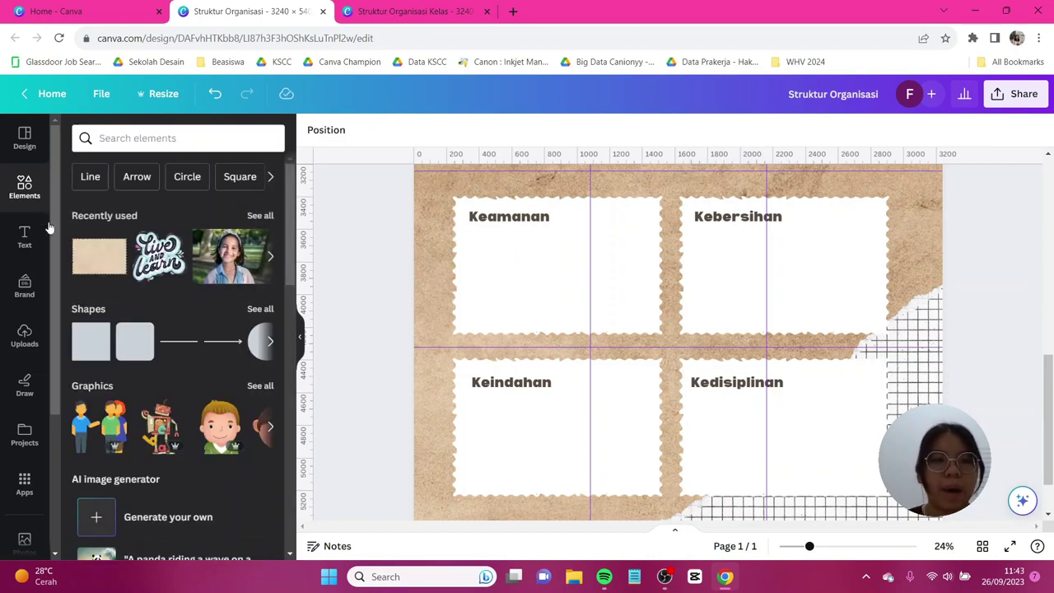
pyautogui.scroll(-3, 159, 325)
pyautogui.scroll(-5, 160, 320)
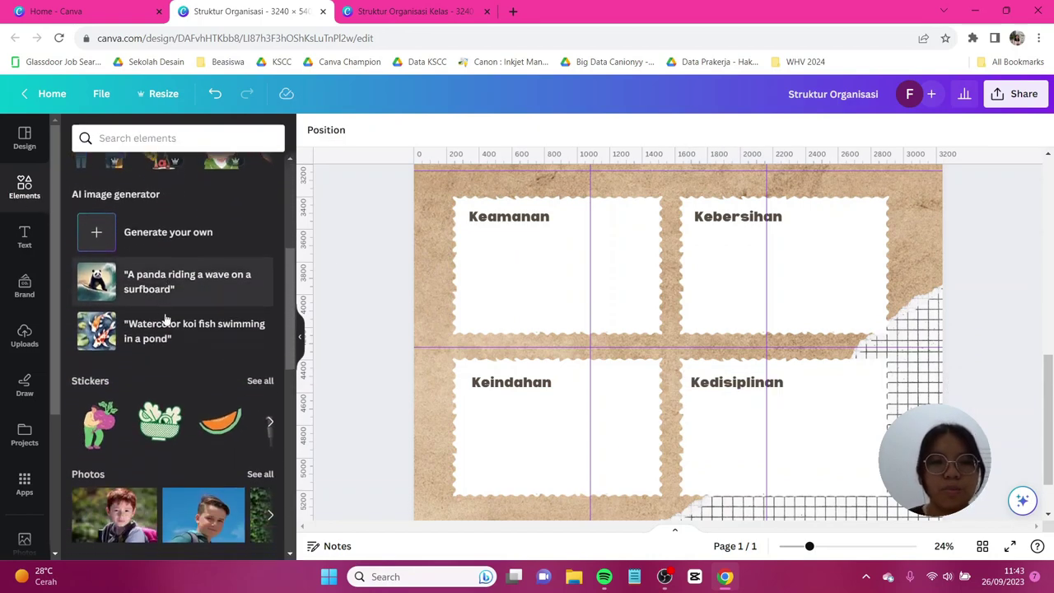
pyautogui.scroll(-4, 169, 316)
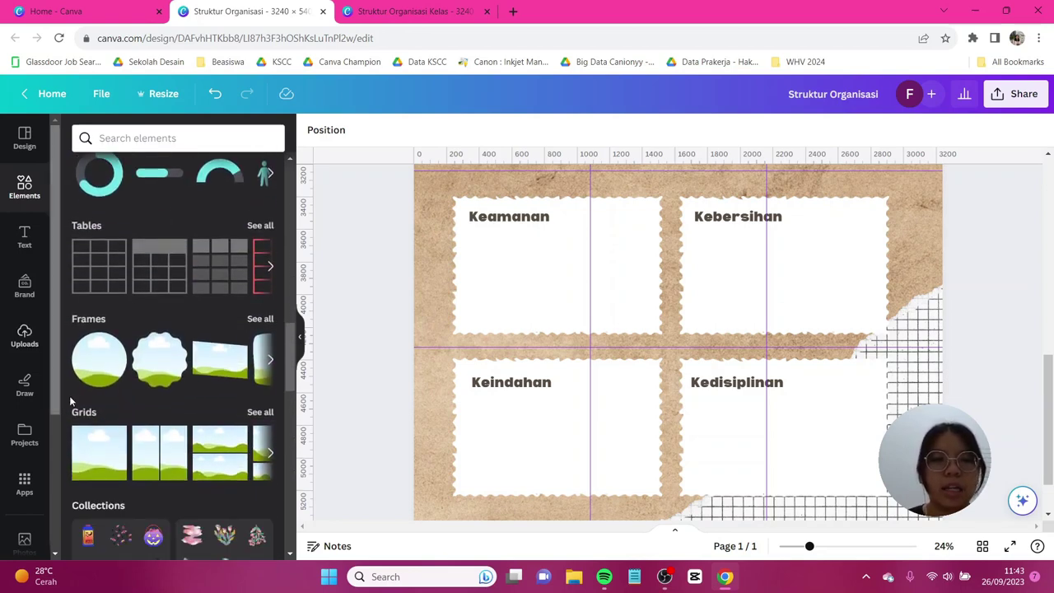
# Add two small circle frames to the Keamanan box and copy the pair into the other boxes.
pyautogui.click(98, 358)
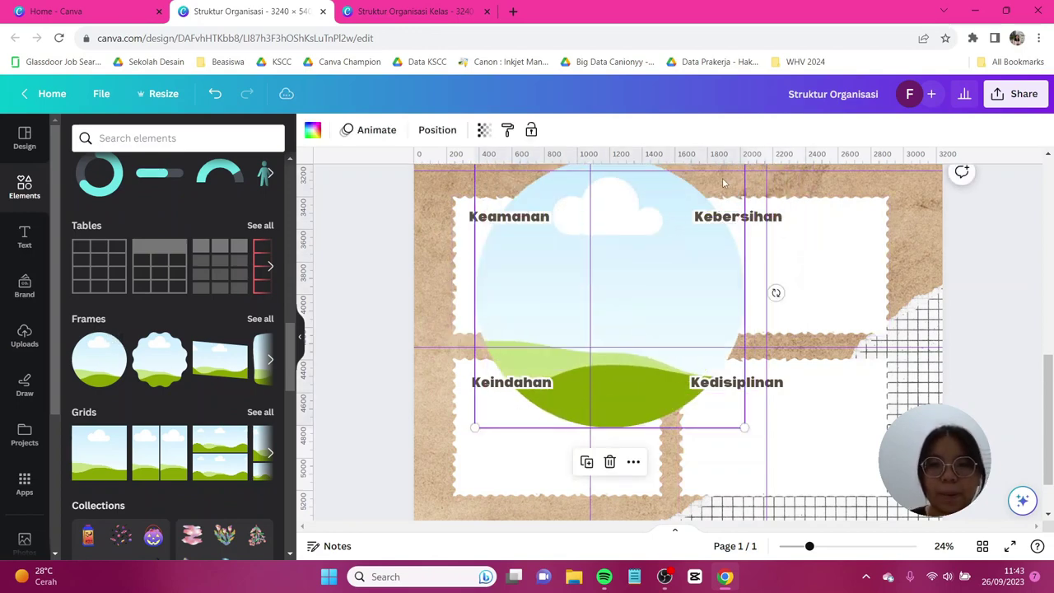
pyautogui.moveTo(719, 203); pyautogui.dragTo(703, 237)
pyautogui.moveTo(729, 200); pyautogui.dragTo(475, 257)
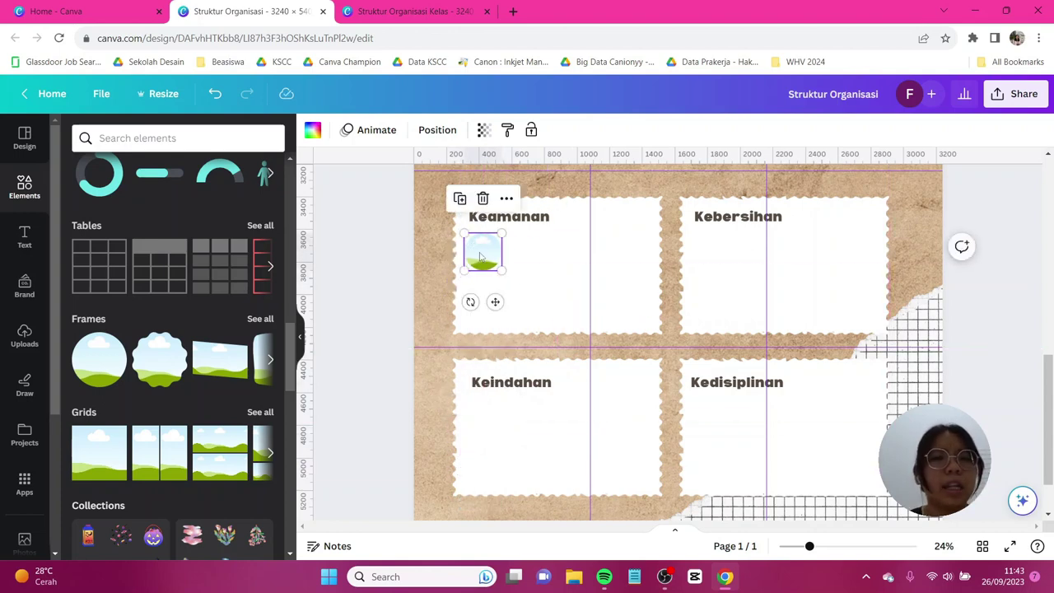
pyautogui.moveTo(494, 262); pyautogui.dragTo(490, 303)
pyautogui.click(528, 282)
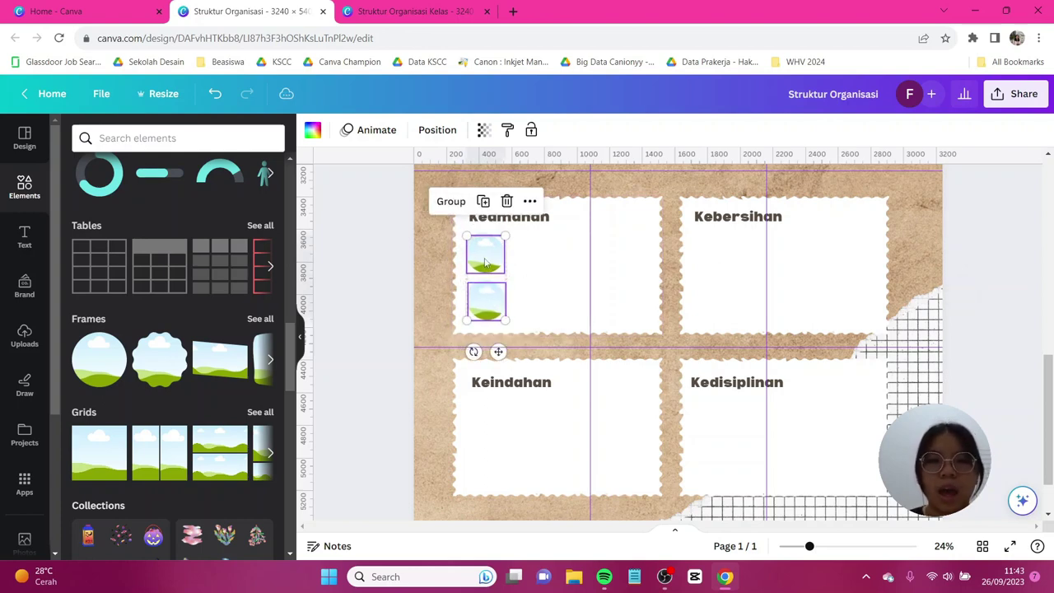
pyautogui.moveTo(480, 255); pyautogui.dragTo(710, 419)
pyautogui.click(25, 236)
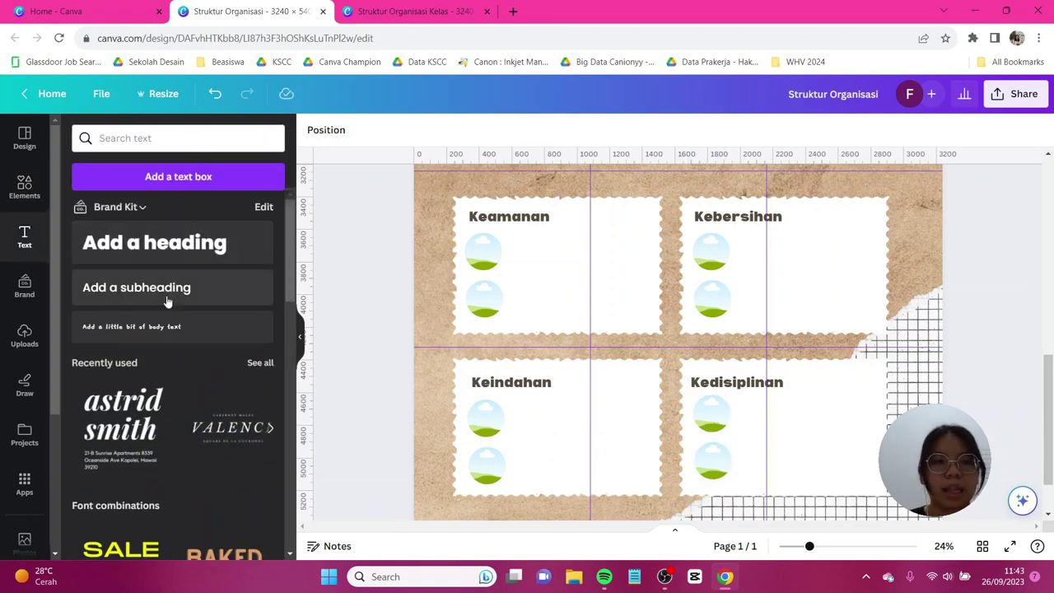
# Add a size-52.4 subheading with the first member's name in Comic Sans MS in the Keamanan box.
pyautogui.click(136, 287)
pyautogui.moveTo(694, 337); pyautogui.dragTo(768, 344)
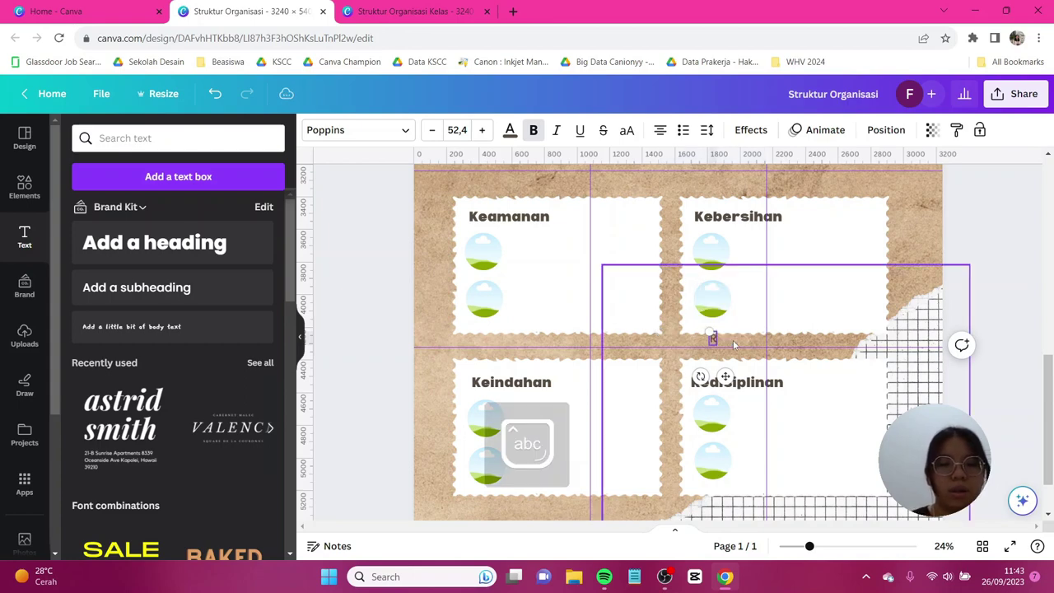
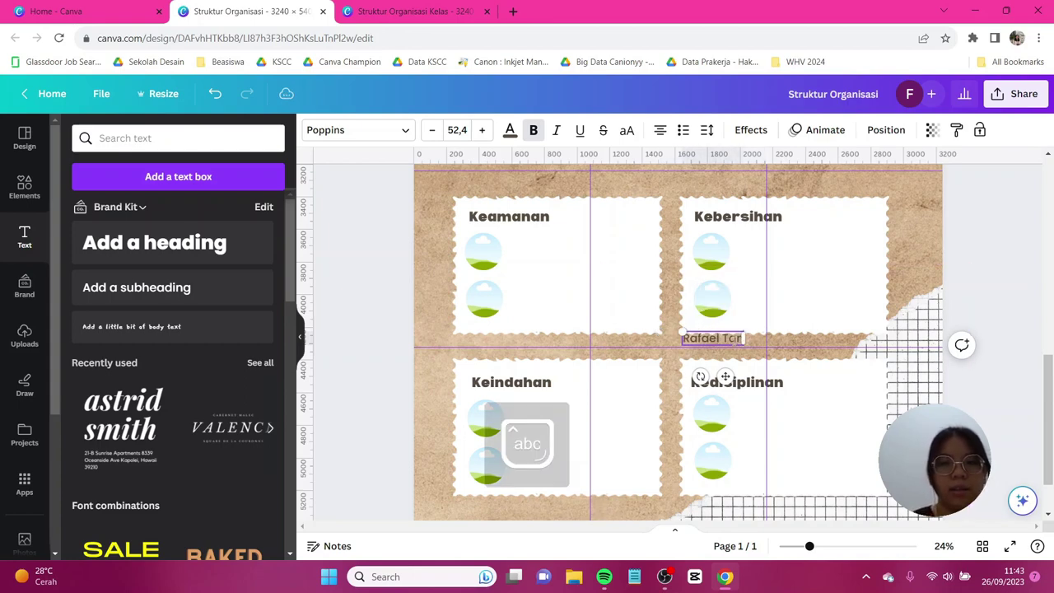
pyautogui.moveTo(725, 377); pyautogui.dragTo(552, 282)
pyautogui.click(379, 133)
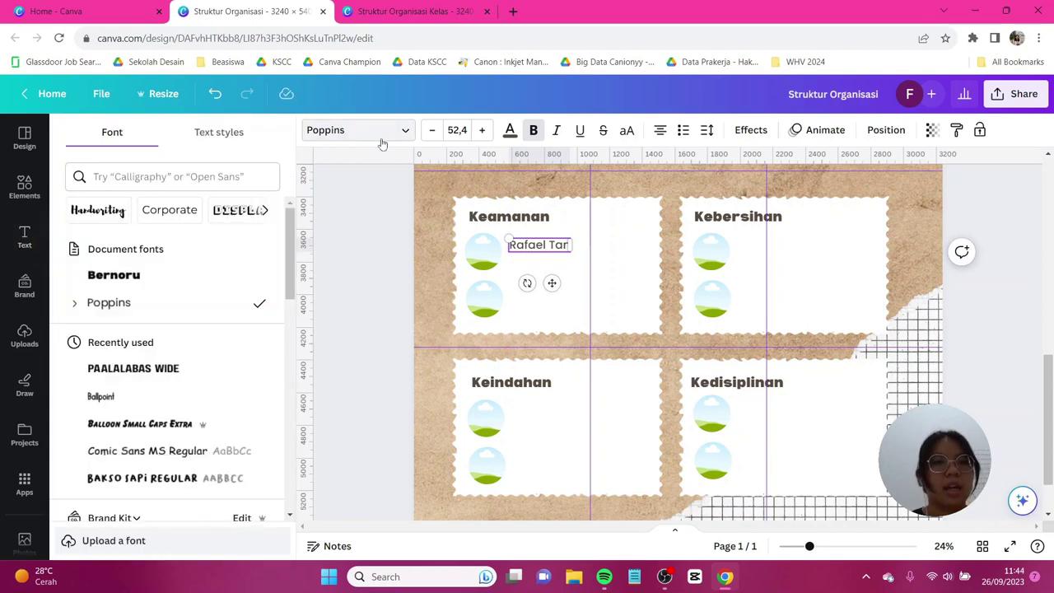
pyautogui.click(198, 305)
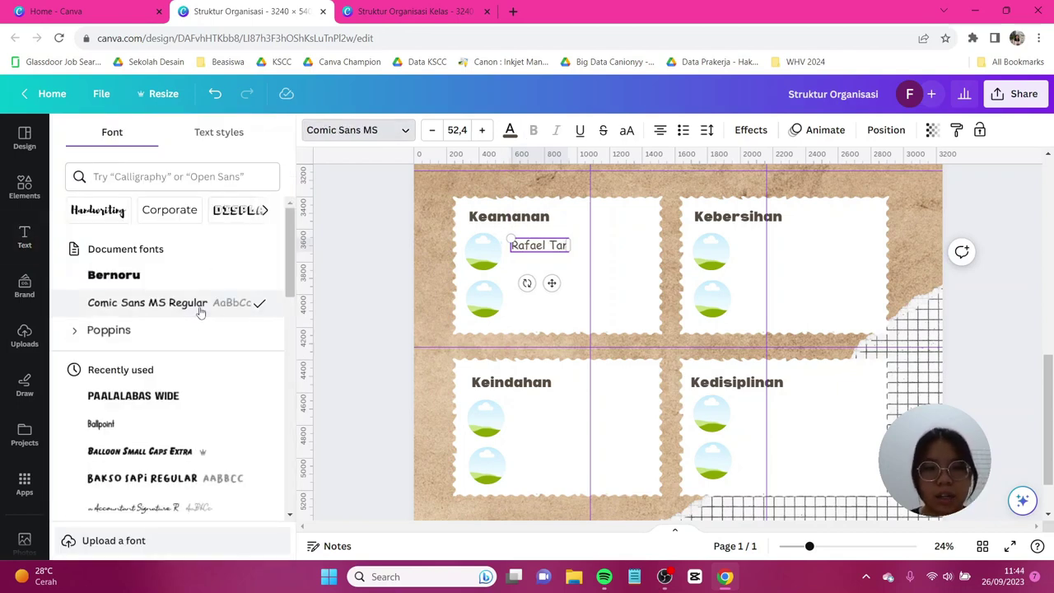
# Duplicate the name below itself and rewrite the copy as the role label 'Keamanan 1'.
pyautogui.hotkey('ctrl', 'd')
pyautogui.moveTo(544, 247); pyautogui.dragTo(545, 270)
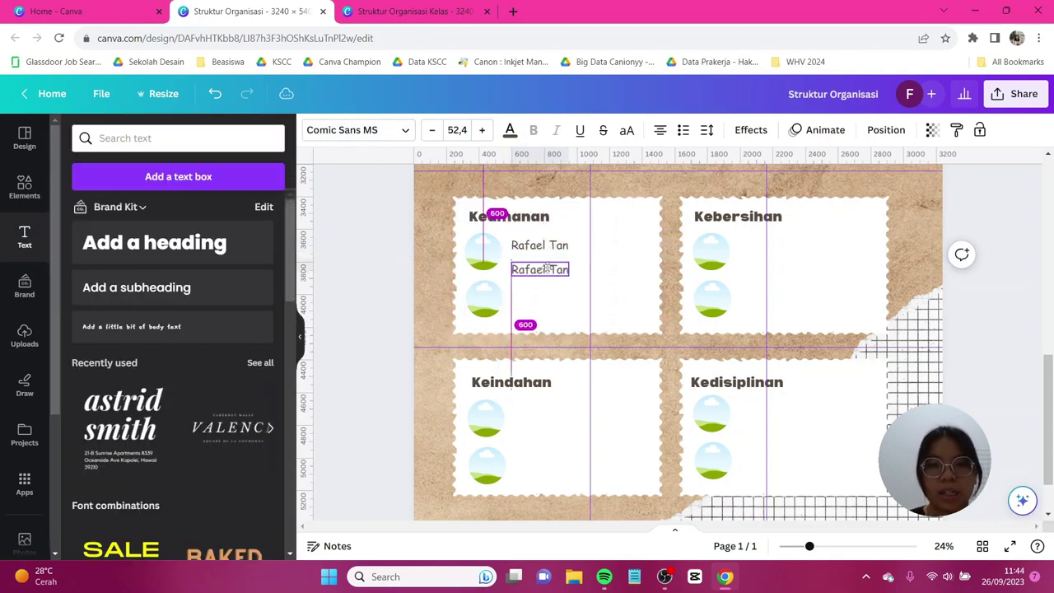
pyautogui.doubleClick(546, 270)
pyautogui.write('Ke')
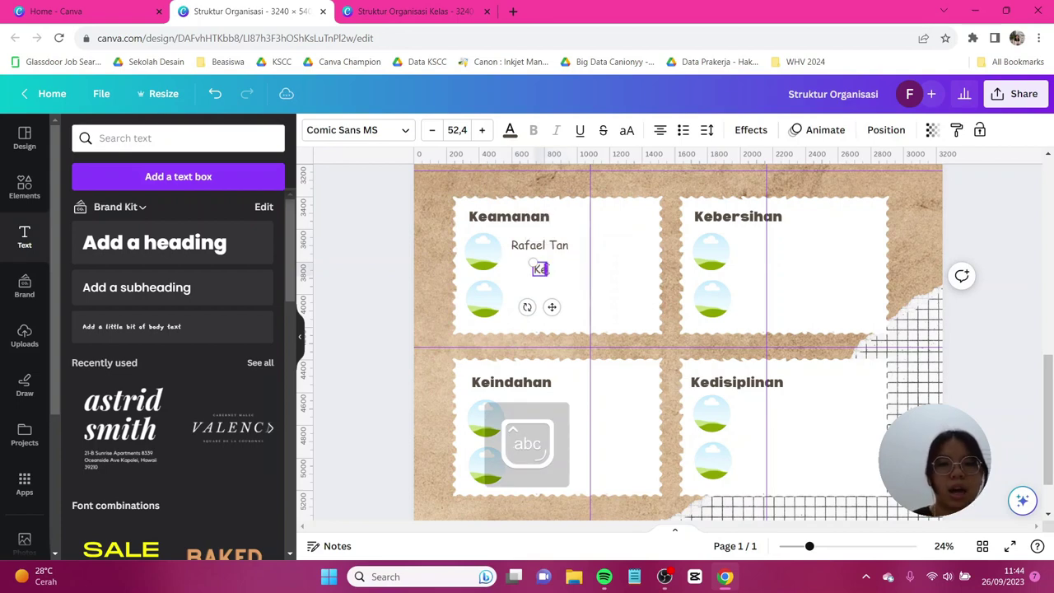
pyautogui.write('amanan 1')
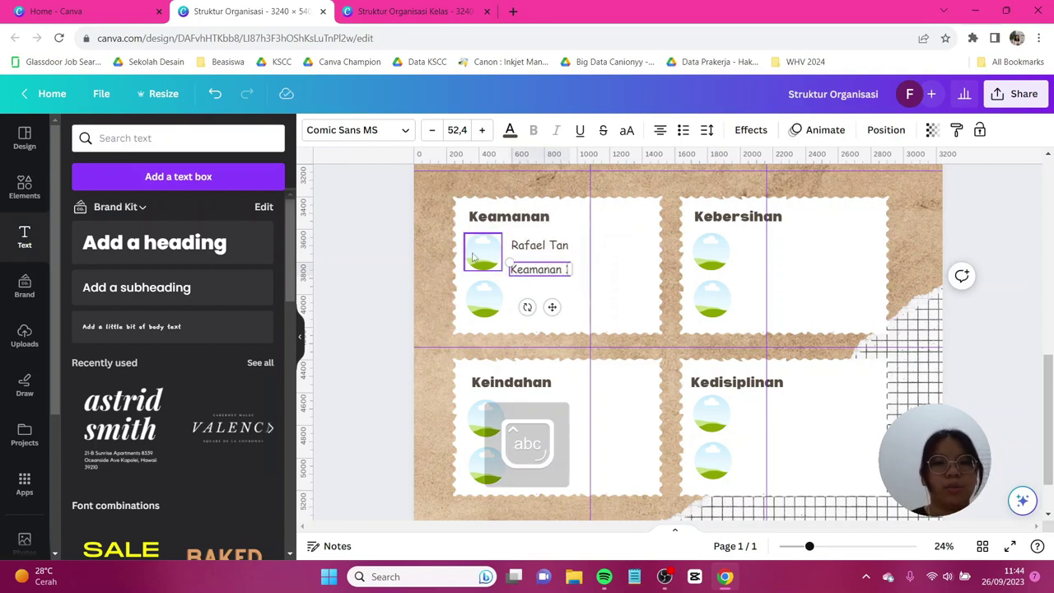
pyautogui.click(560, 248)
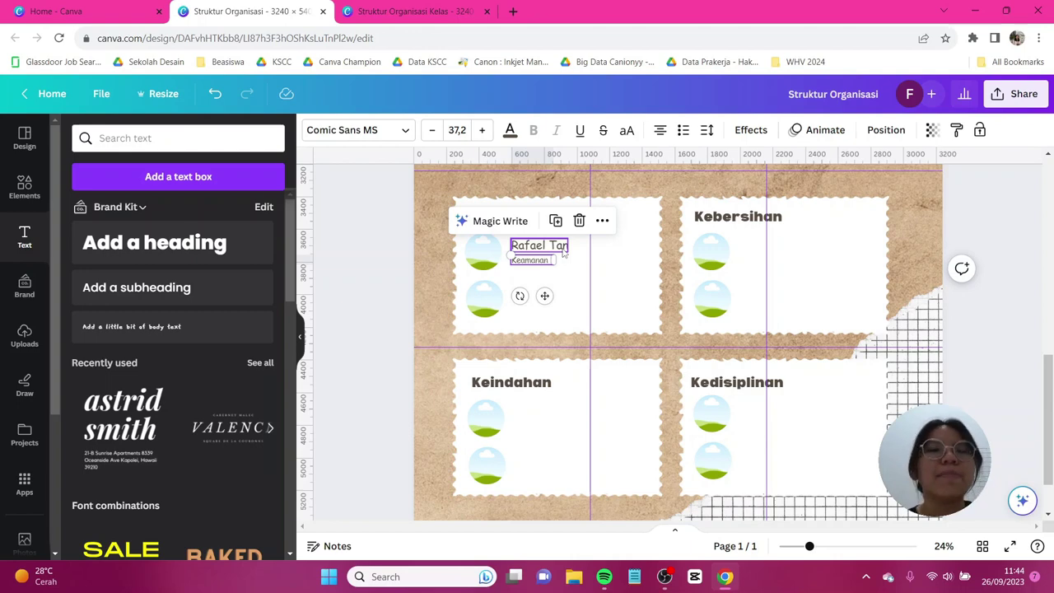
# Copy the name-and-role pair to the other frames and enter the second Keamanan member's name.
pyautogui.hotkey('ctrl', 'd')
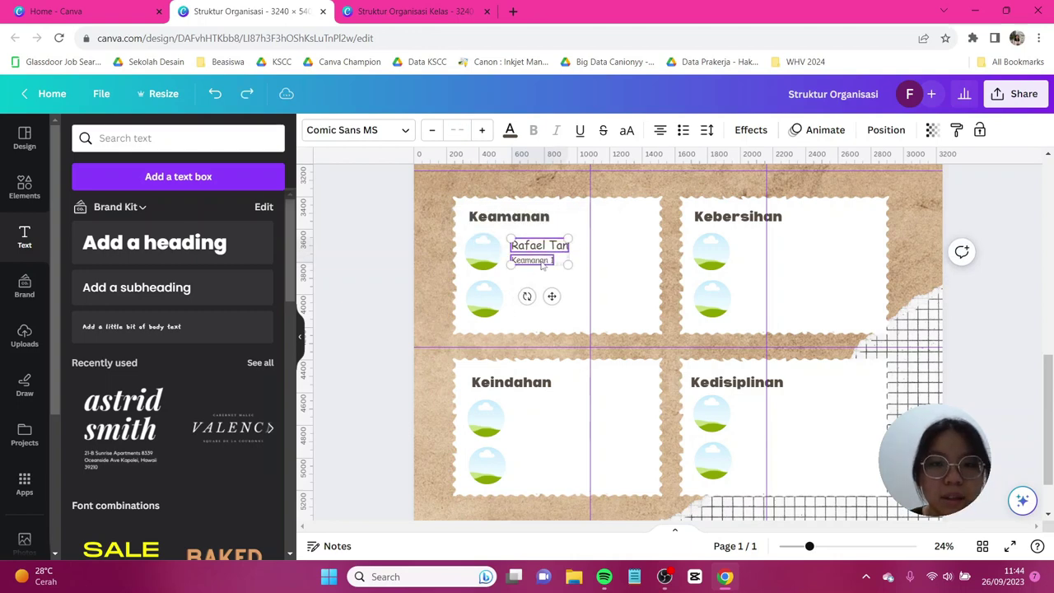
pyautogui.hotkey('ctrl', 'v')
pyautogui.hotkey('ctrl', 'v')
pyautogui.hotkey('ctrl', 'v')
pyautogui.doubleClick(537, 293)
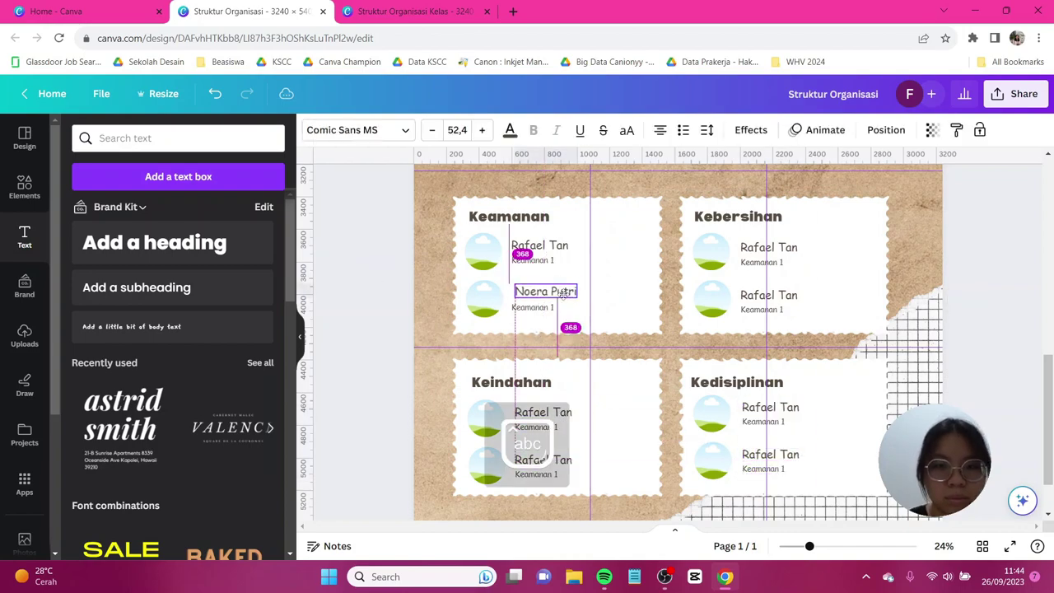
pyautogui.press('Escape')
pyautogui.click(536, 309)
pyautogui.click(24, 185)
# Search Photos for 'girl' and drag five portraits into the circle frames.
pyautogui.write('girl')
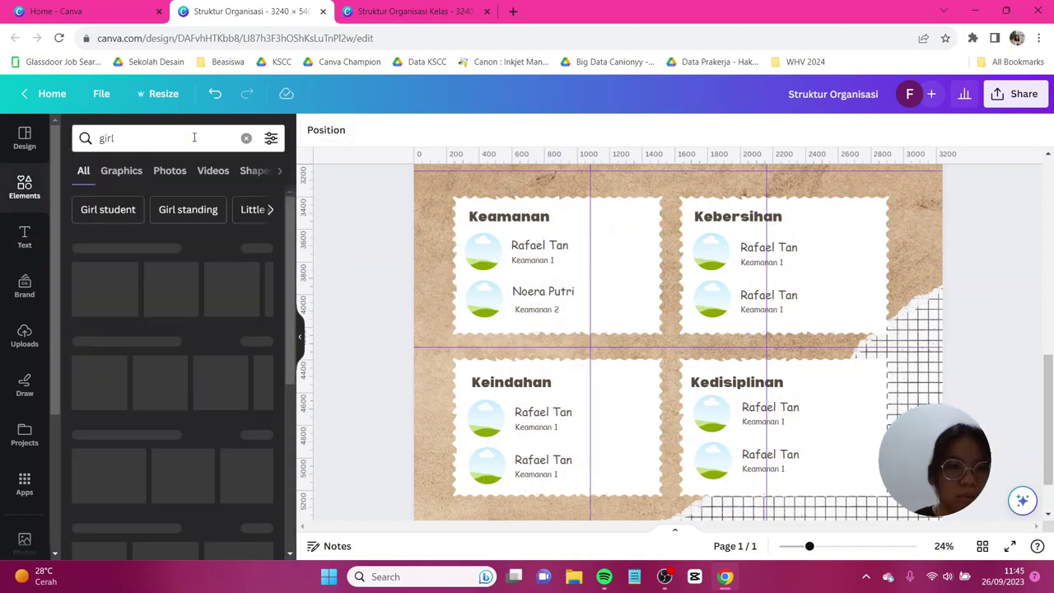
pyautogui.click(170, 171)
pyautogui.moveTo(105, 278); pyautogui.dragTo(484, 251)
pyautogui.moveTo(236, 277); pyautogui.dragTo(483, 300)
pyautogui.moveTo(105, 354); pyautogui.dragTo(711, 298)
pyautogui.moveTo(235, 461); pyautogui.dragTo(712, 414)
pyautogui.moveTo(224, 395); pyautogui.dragTo(486, 465)
# Search Photos for 'boy' and browse the results, then add a straight line to the poster.
pyautogui.tripleClick(148, 137)
pyautogui.write('boy')
pyautogui.press('Return')
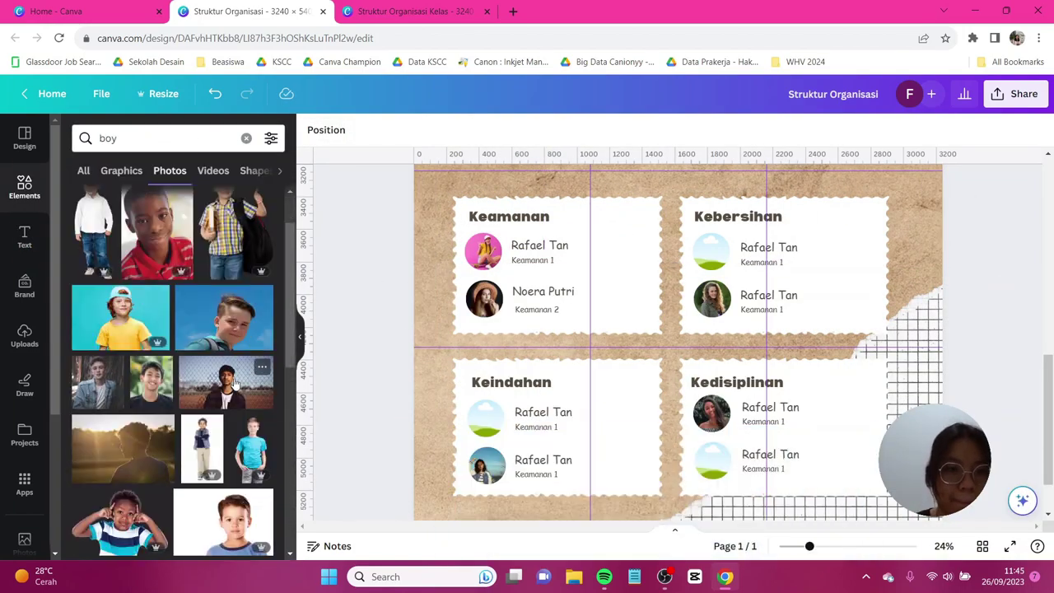
pyautogui.scroll(-5, 173, 370)
pyautogui.scroll(5, 995, 312)
pyautogui.keyDown('ctrl'); pyautogui.scroll(-2, 358, 346); pyautogui.keyUp('ctrl')
pyautogui.scroll(-5, 358, 346)
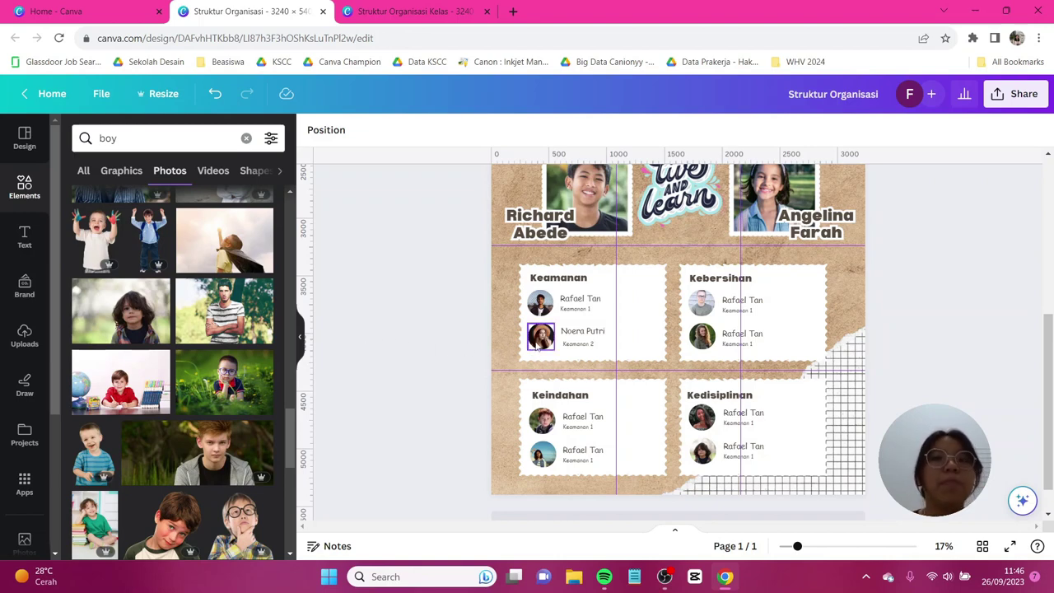
pyautogui.scroll(5, 535, 352)
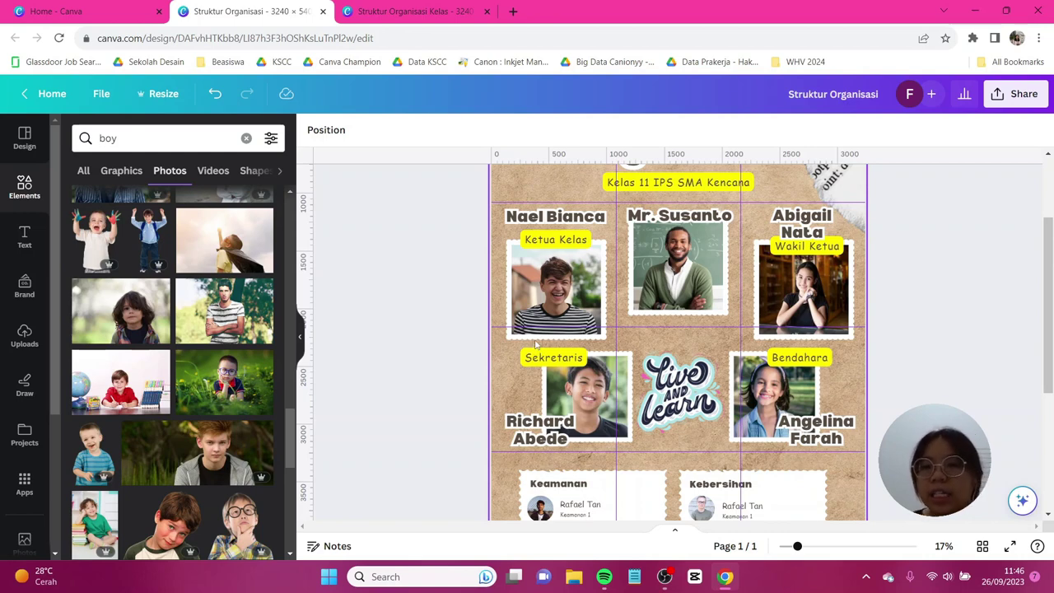
pyautogui.scroll(-2, 551, 370)
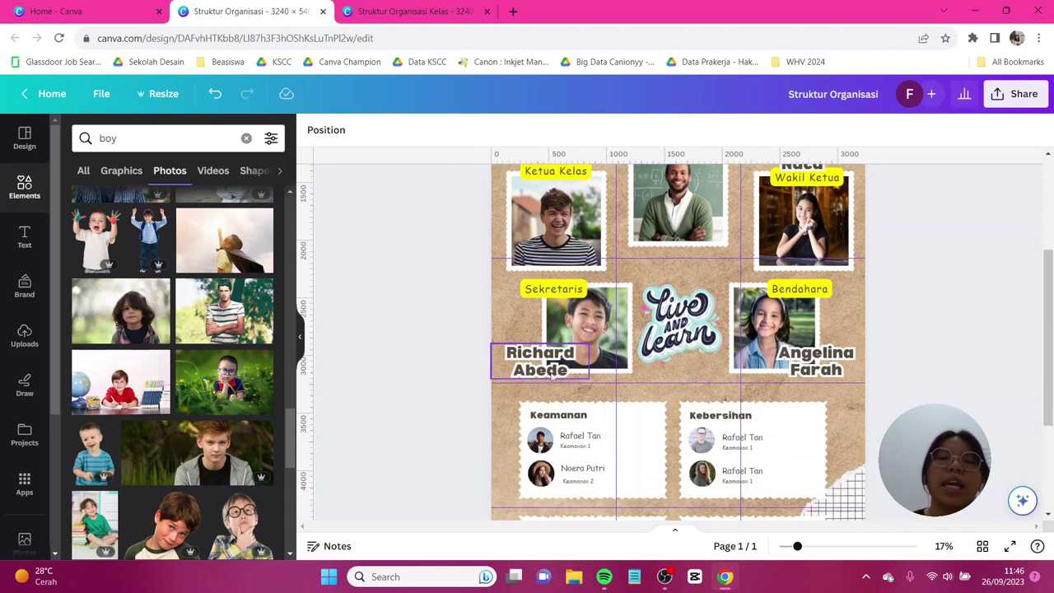
pyautogui.scroll(4, 554, 373)
pyautogui.click(24, 187)
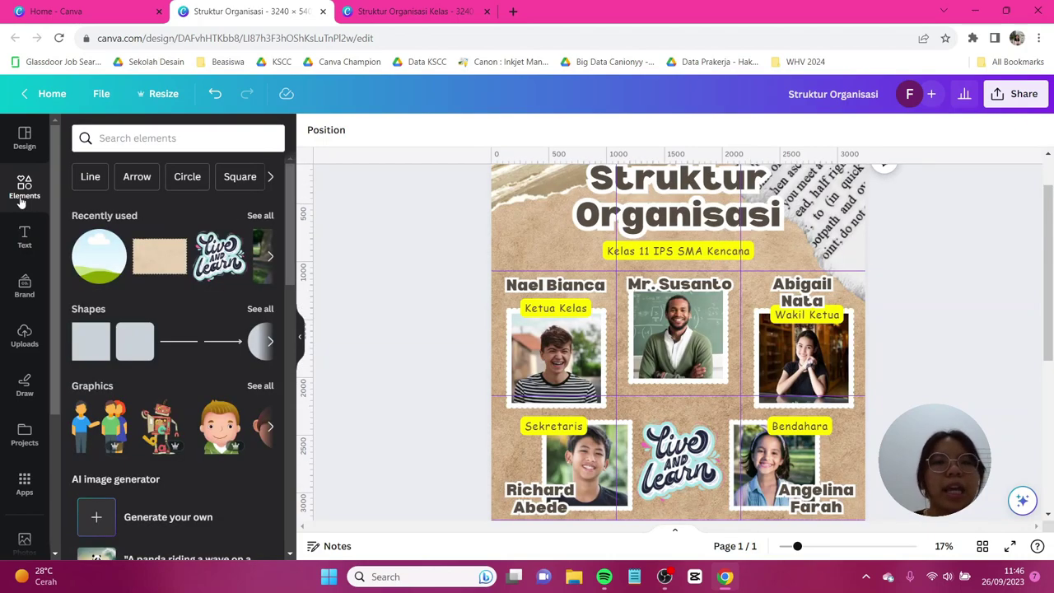
pyautogui.click(177, 346)
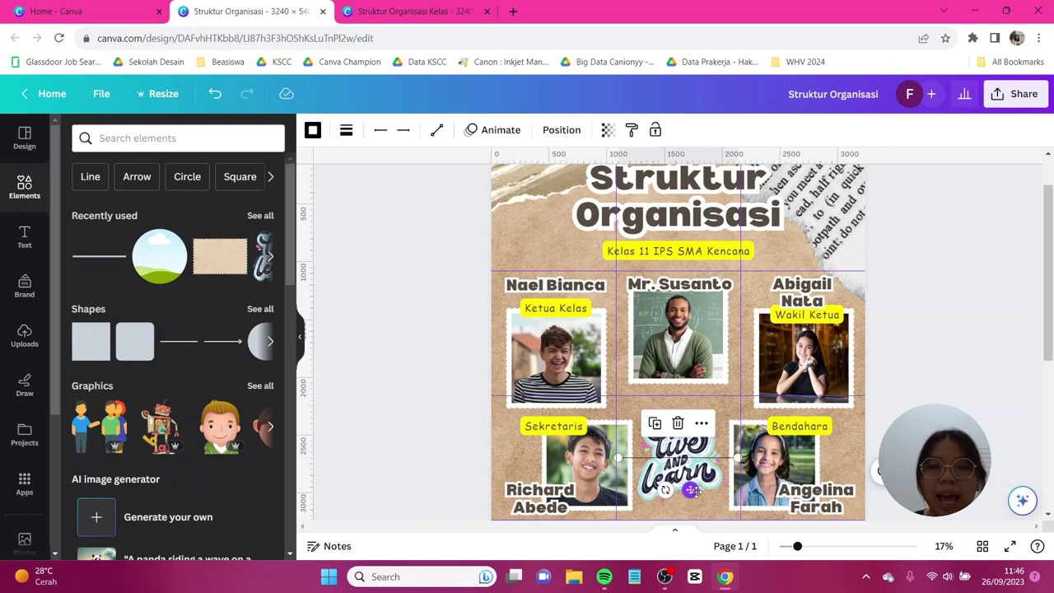
# Make the line white and dotted and place it between the officer photos.
pyautogui.moveTo(708, 415); pyautogui.dragTo(700, 402)
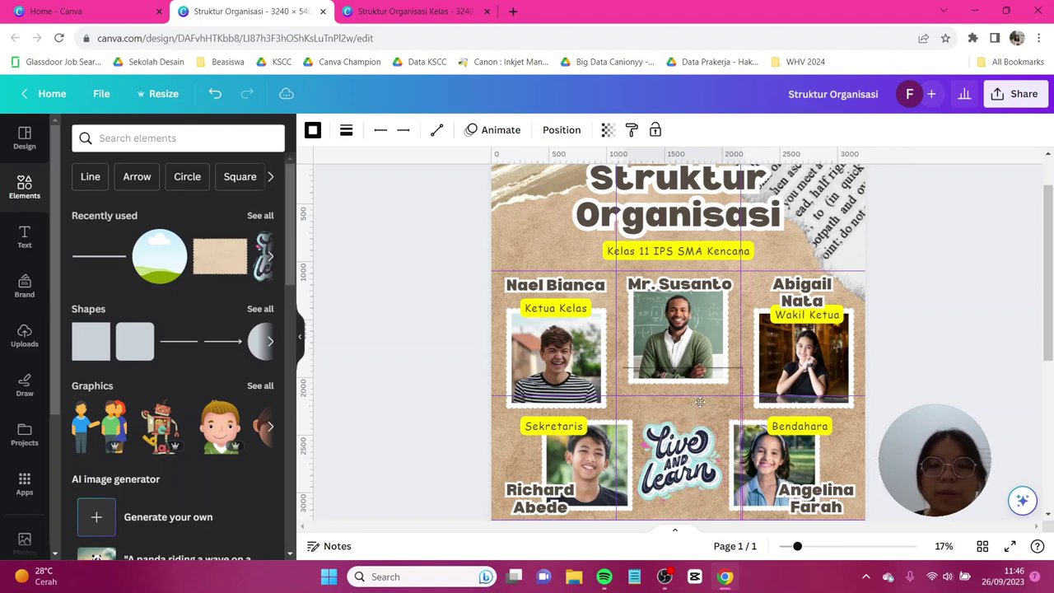
pyautogui.click(346, 130)
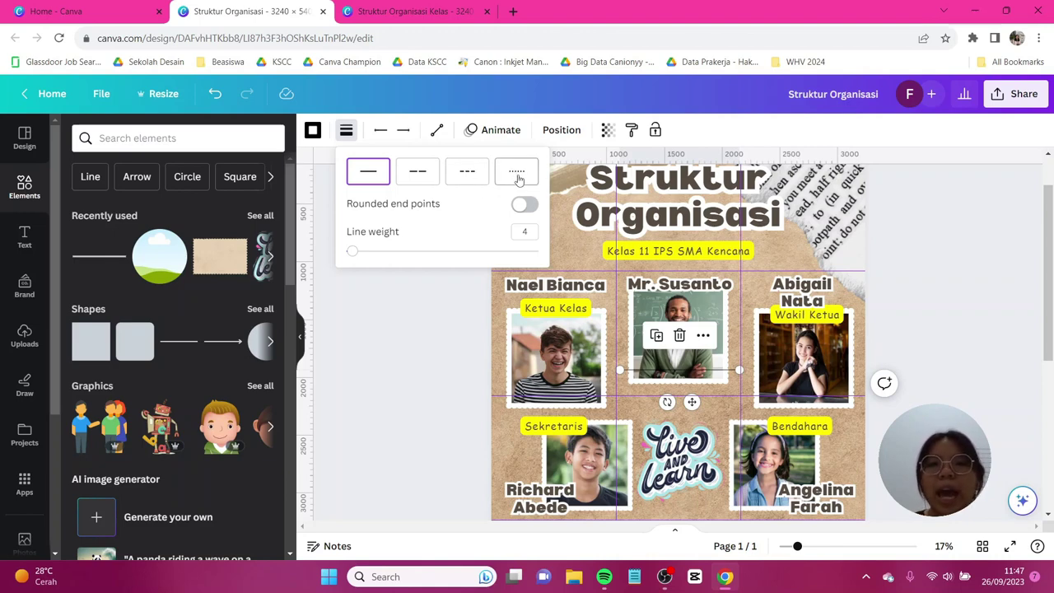
pyautogui.click(517, 173)
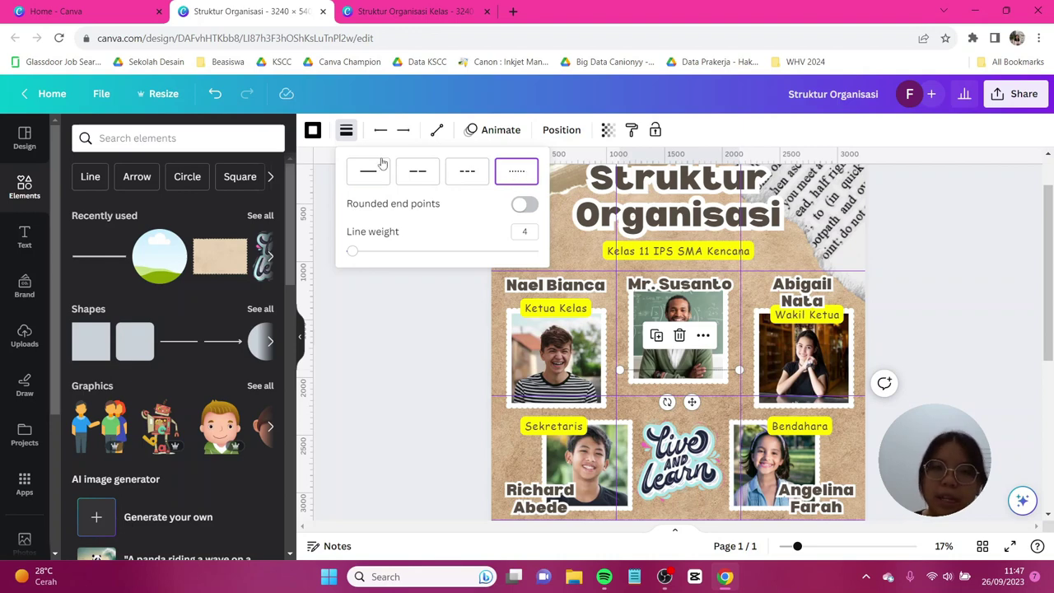
pyautogui.click(313, 130)
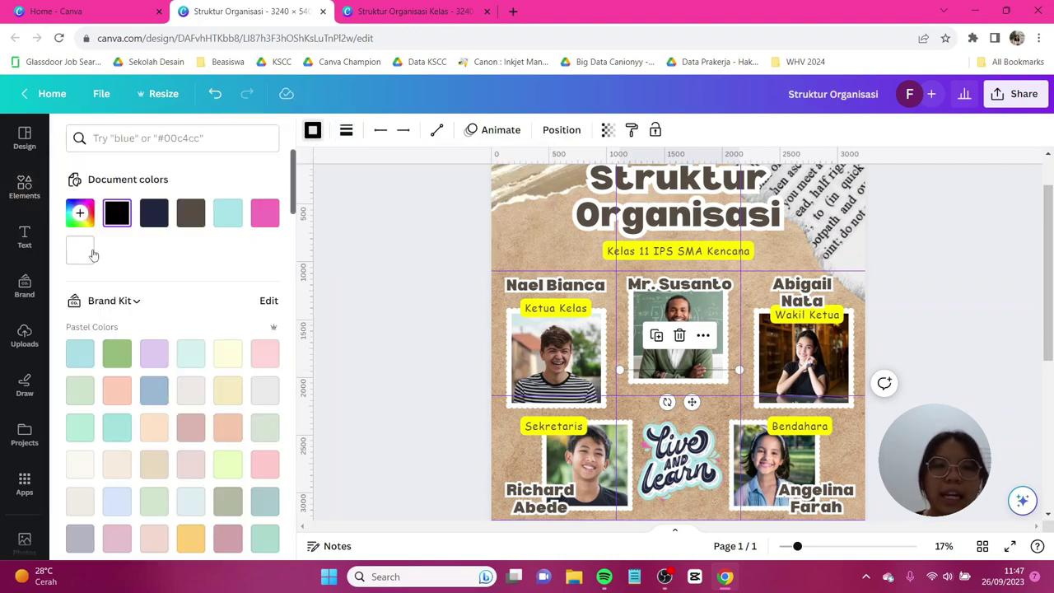
pyautogui.click(80, 250)
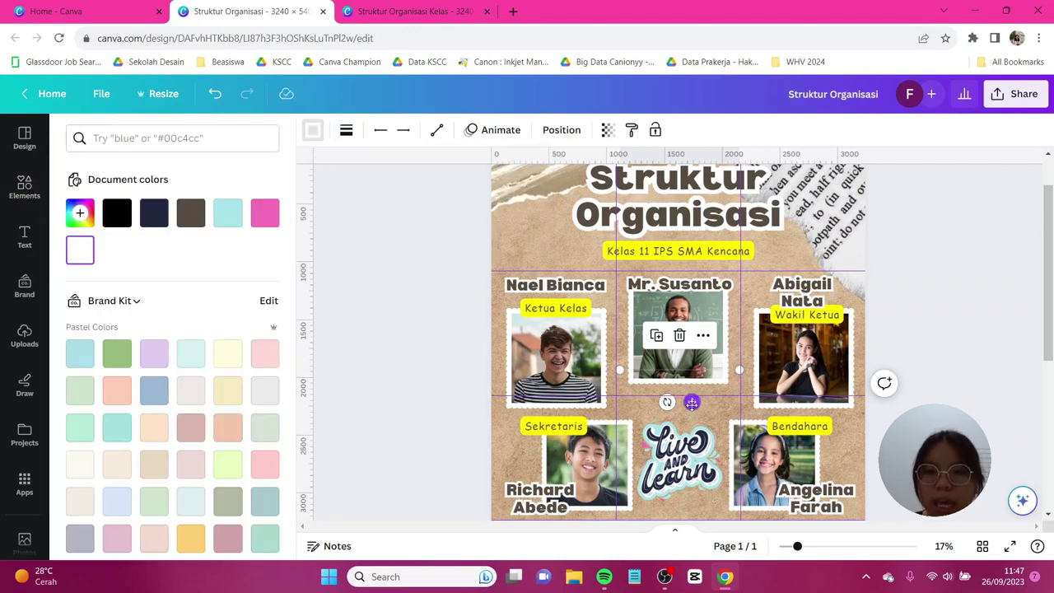
pyautogui.moveTo(692, 402); pyautogui.dragTo(607, 384)
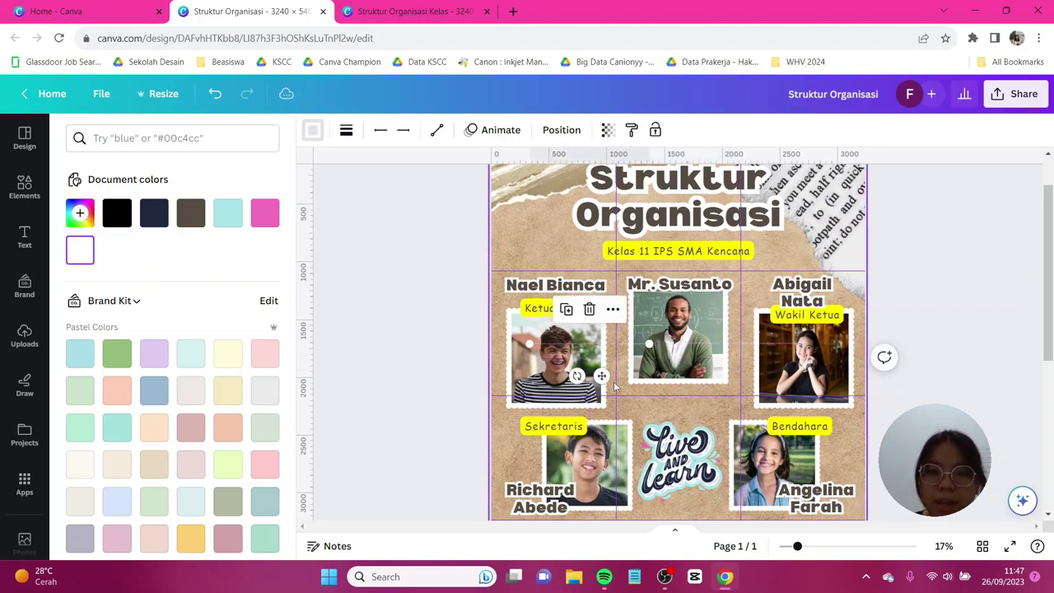
# Select both connector lines and send them behind the photos.
pyautogui.scroll(3, 606, 384)
pyautogui.scroll(3, 482, 322)
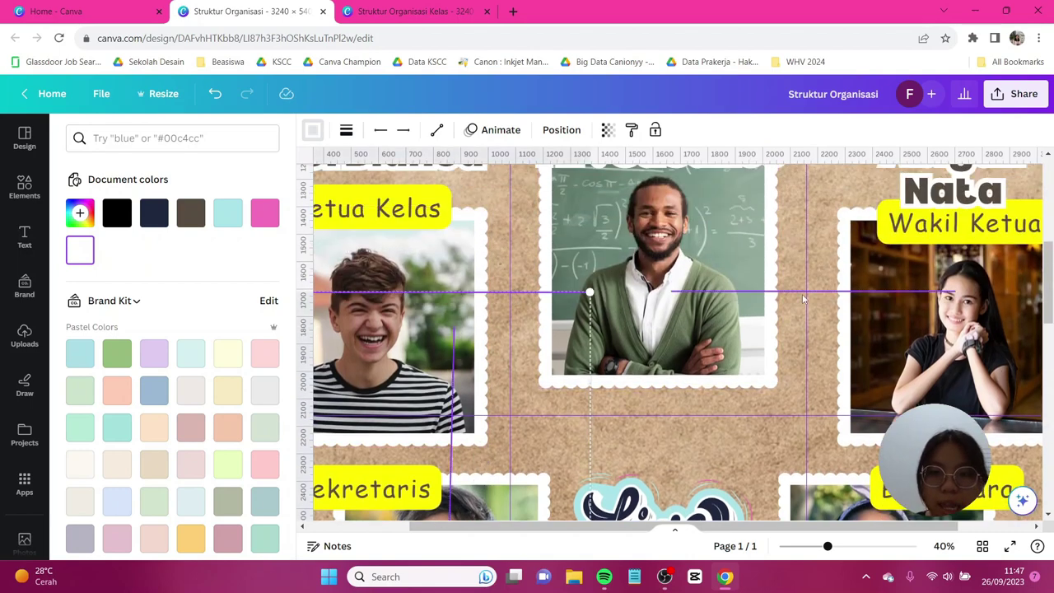
pyautogui.keyDown('shift'); pyautogui.click(514, 294); pyautogui.keyUp('shift')
pyautogui.click(561, 131)
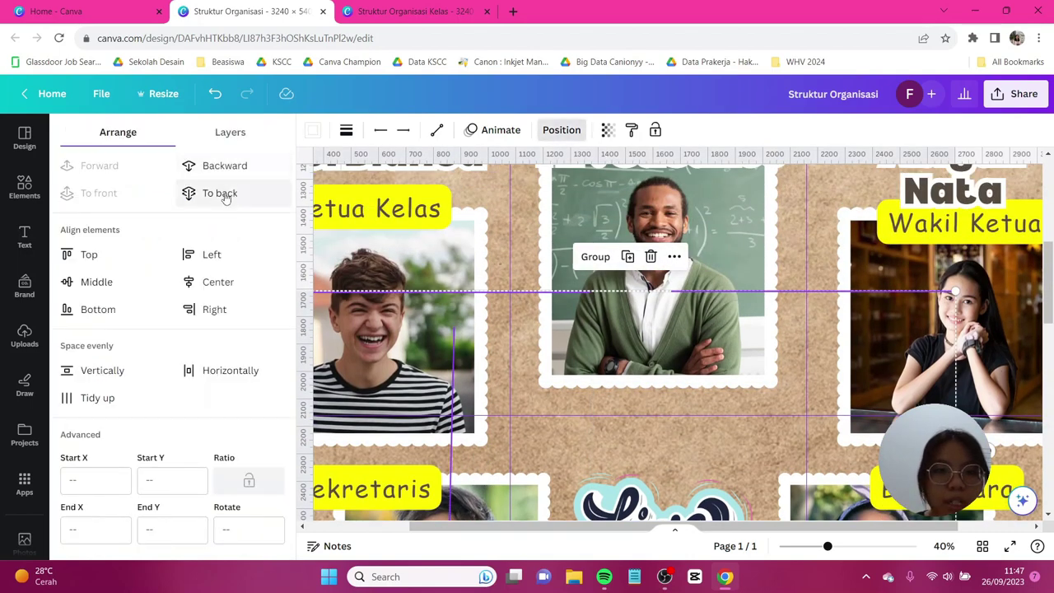
pyautogui.click(220, 193)
# Thicken the dotted lines to weights 14 and 15, including the one beside Wakil Ketua.
pyautogui.click(346, 130)
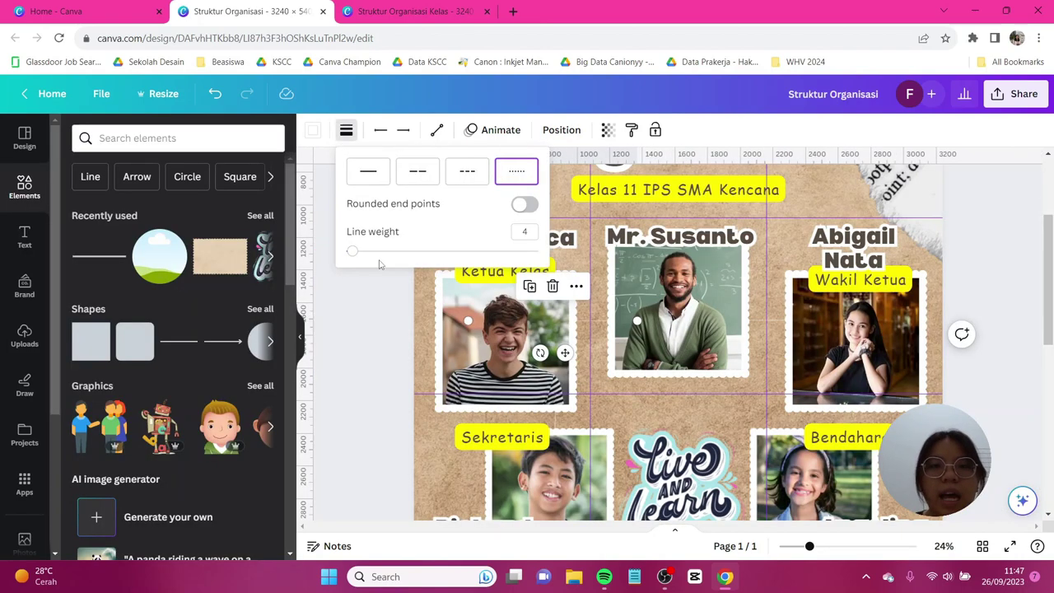
pyautogui.moveTo(360, 259); pyautogui.dragTo(367, 252)
pyautogui.click(371, 177)
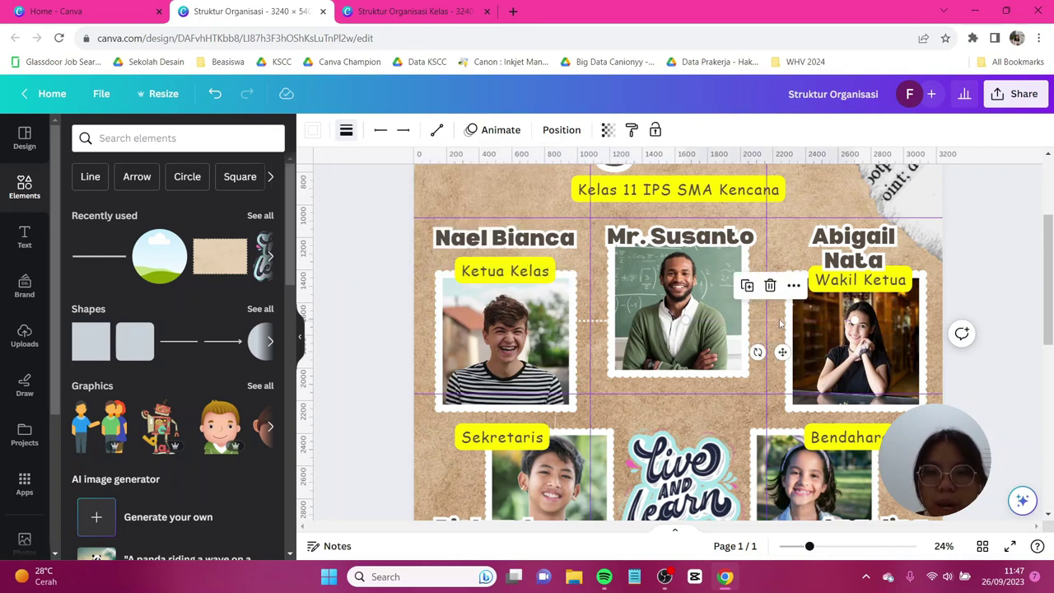
pyautogui.click(347, 130)
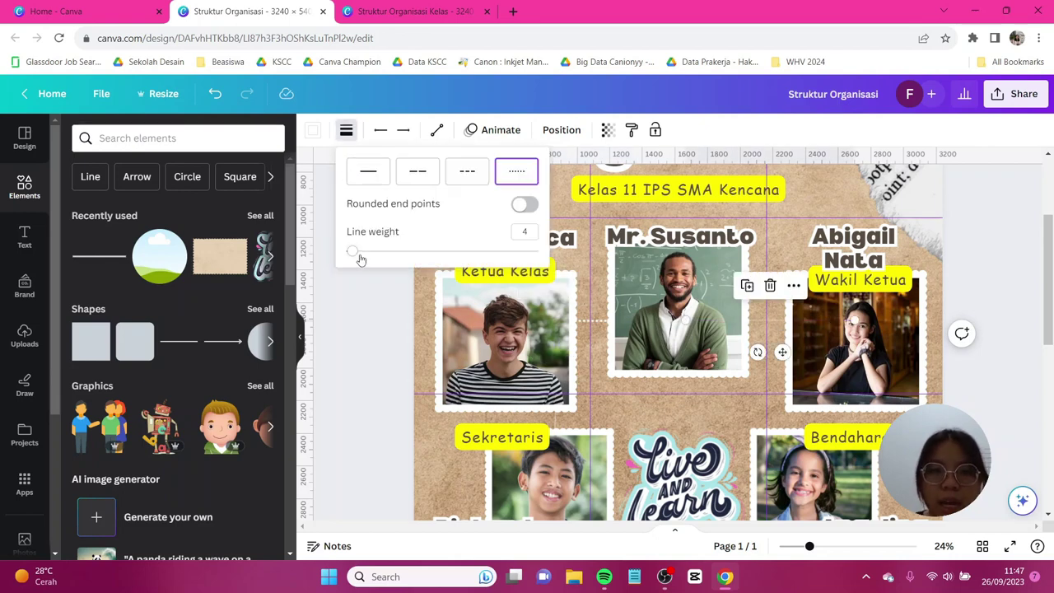
pyautogui.moveTo(359, 253); pyautogui.dragTo(374, 254)
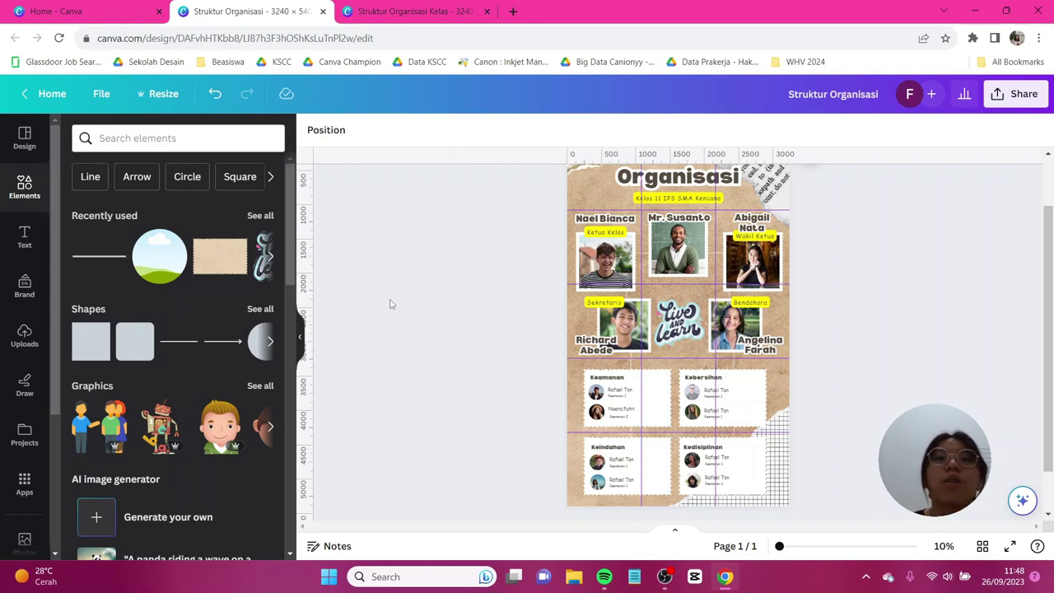
# Search 'canvatexturedstamps' and add the Indonesia stamp, shrunk and slightly tilted at the top-left.
pyautogui.scroll(3, 422, 271)
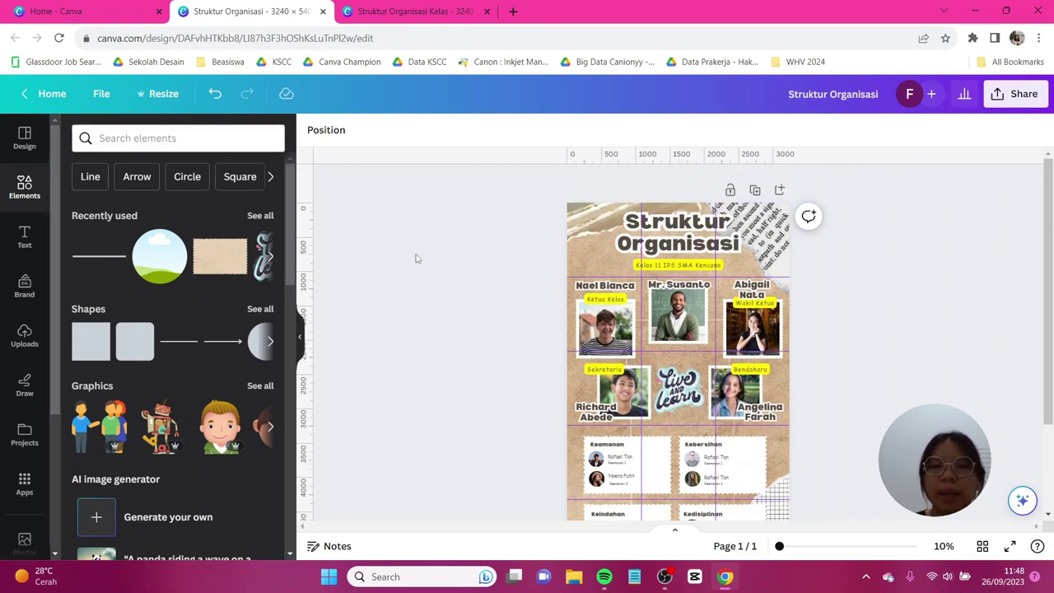
pyautogui.click(112, 137)
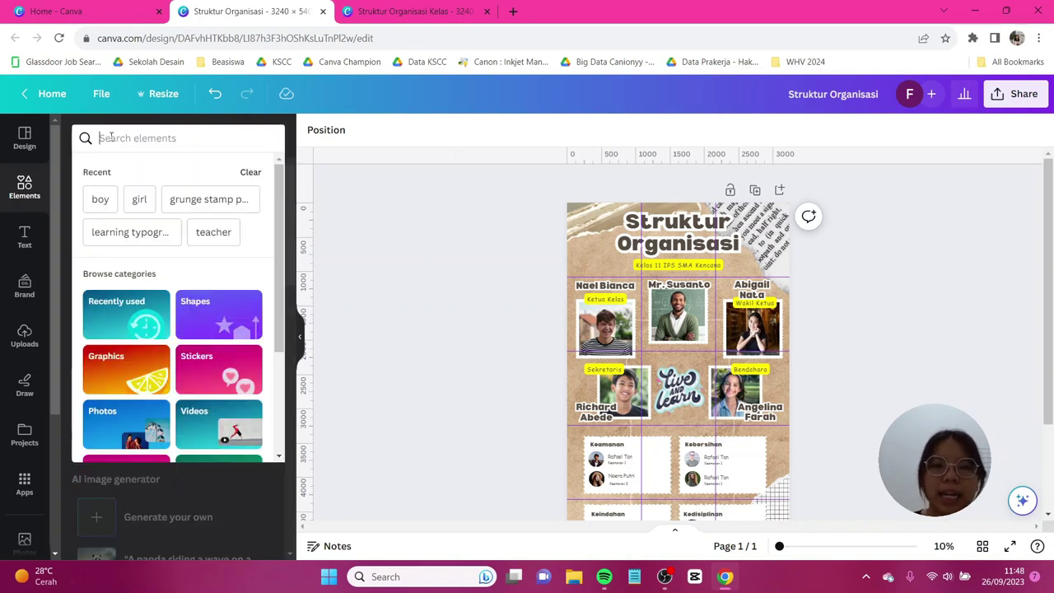
pyautogui.write('canva')
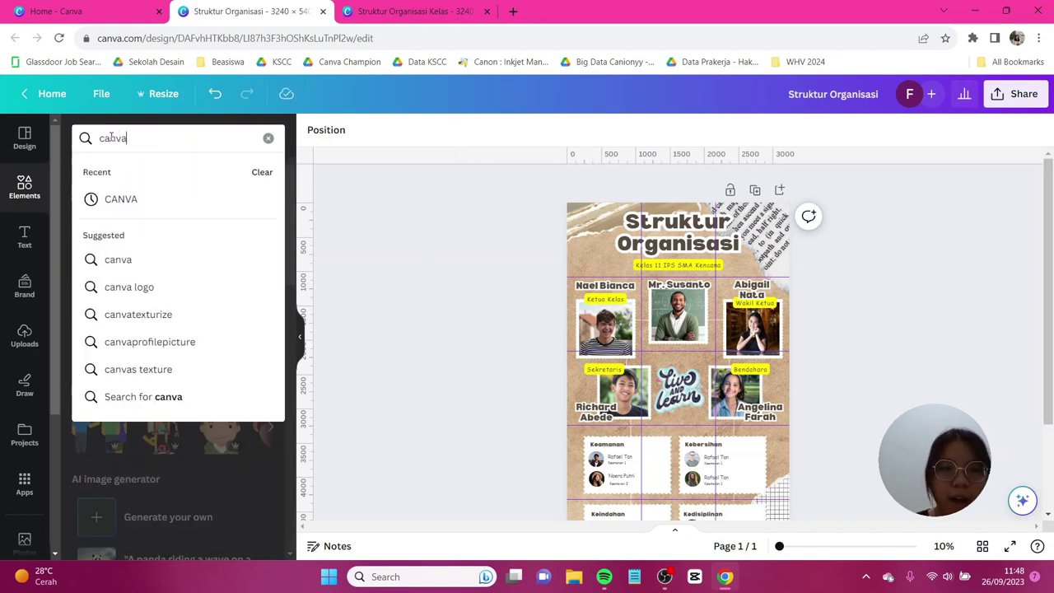
pyautogui.write('texturedstamps')
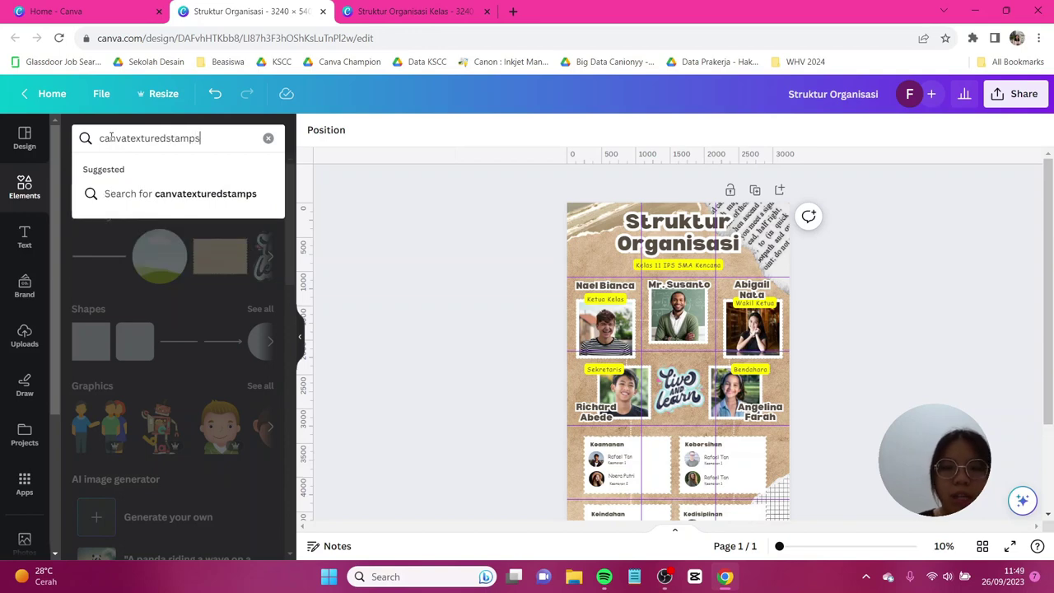
pyautogui.press('Return')
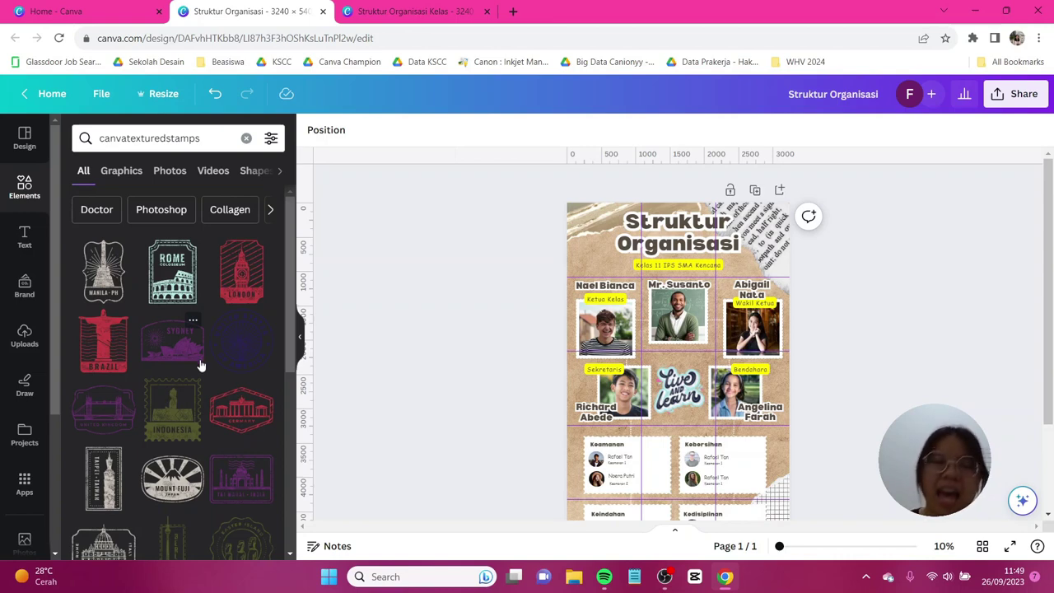
pyautogui.scroll(-1, 203, 365)
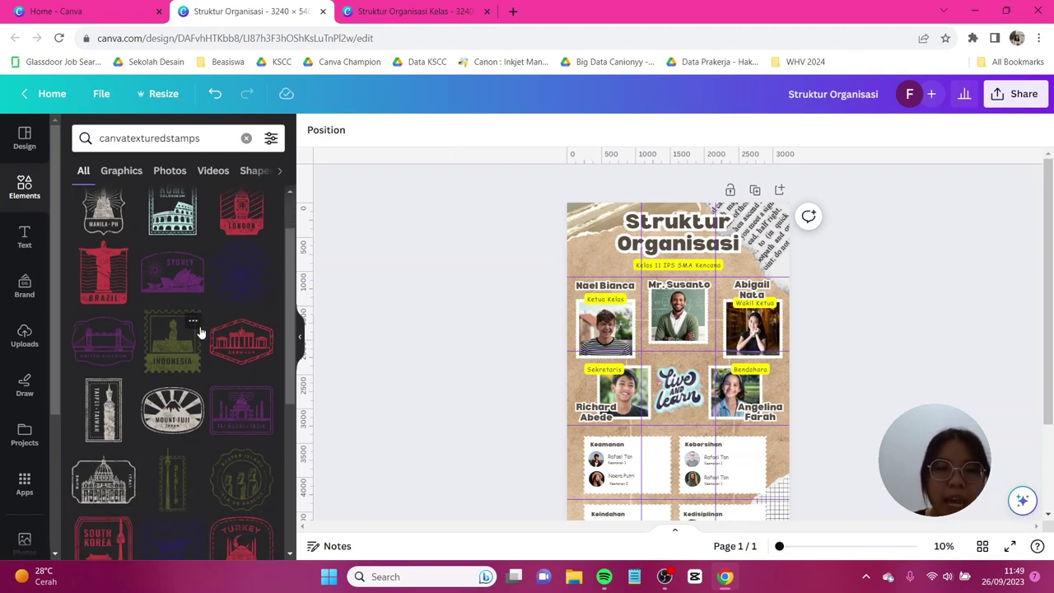
pyautogui.click(182, 352)
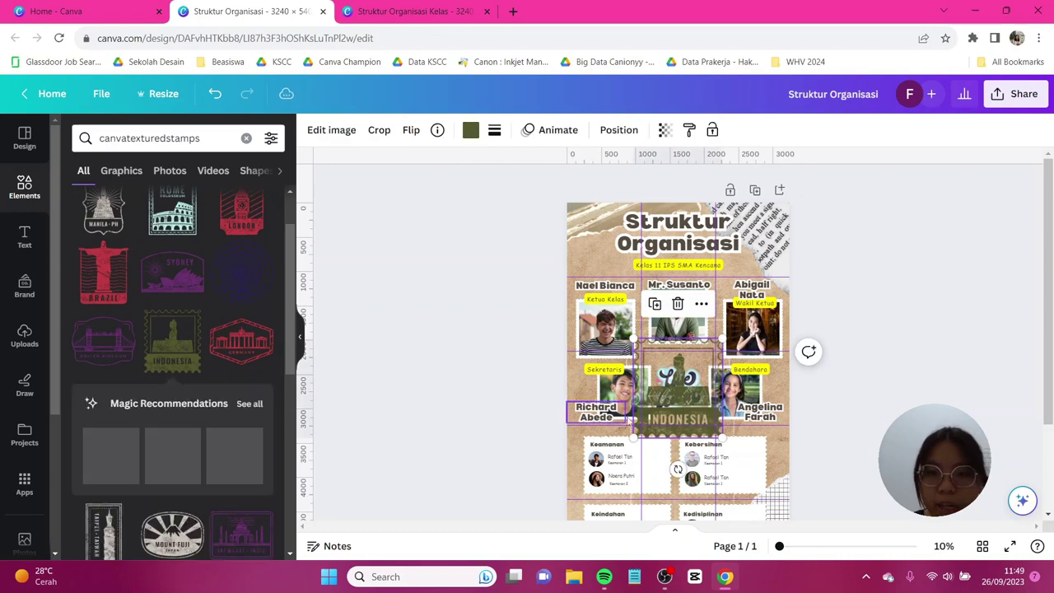
pyautogui.moveTo(677, 394); pyautogui.dragTo(613, 264)
pyautogui.moveTo(659, 212); pyautogui.dragTo(596, 262)
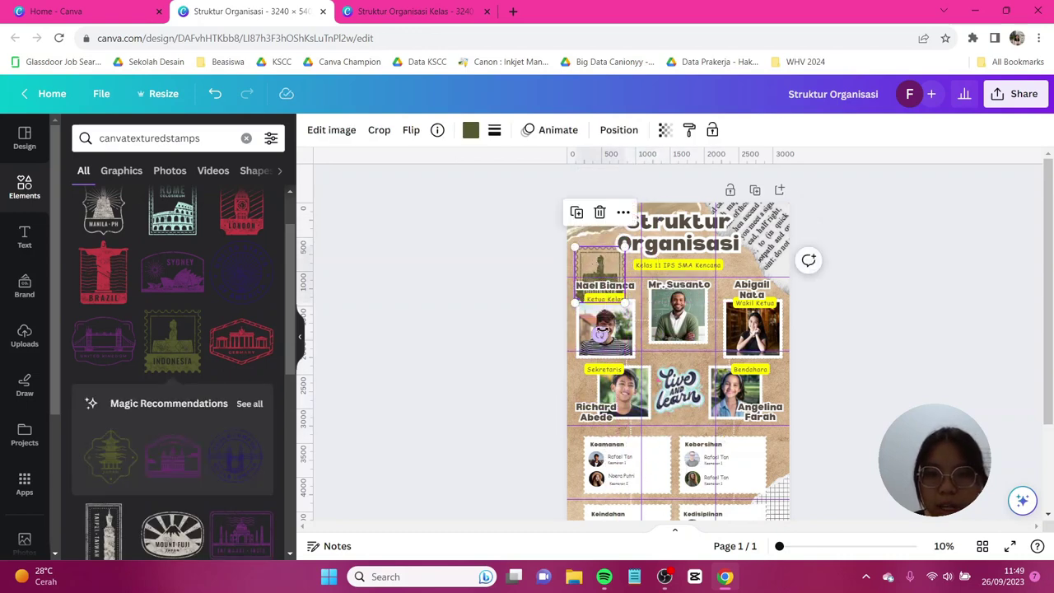
pyautogui.moveTo(600, 334); pyautogui.dragTo(613, 332)
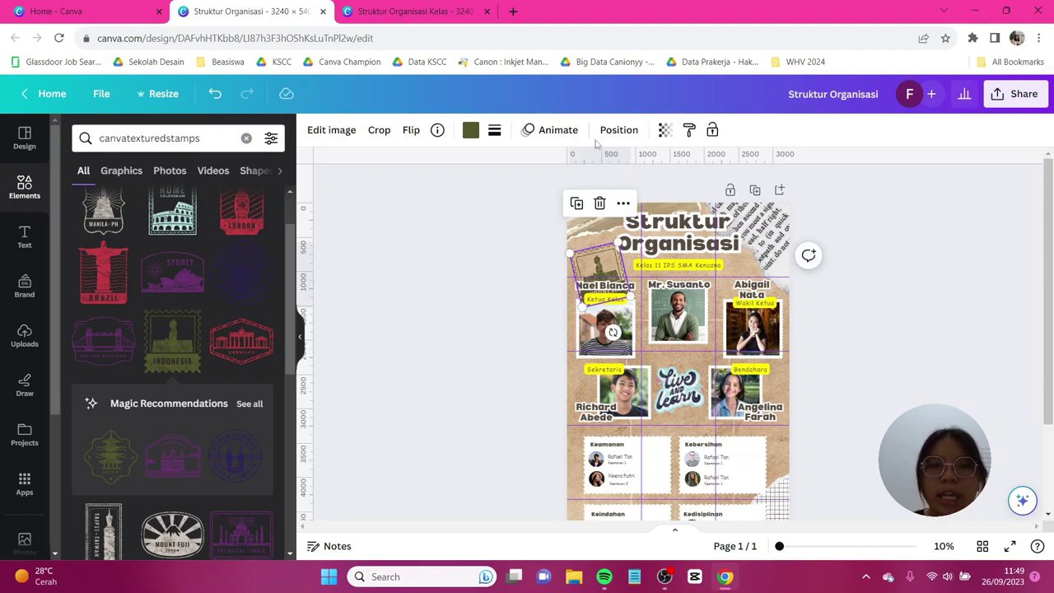
# Send the Indonesia stamp to the back and fade it to about 40% transparency.
pyautogui.click(619, 129)
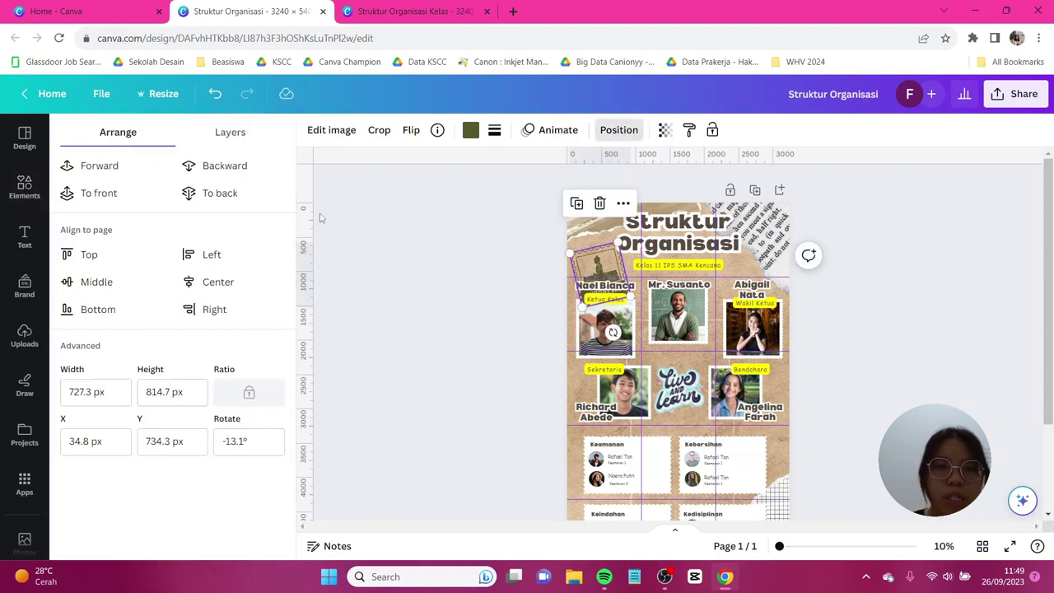
pyautogui.click(266, 197)
pyautogui.click(664, 130)
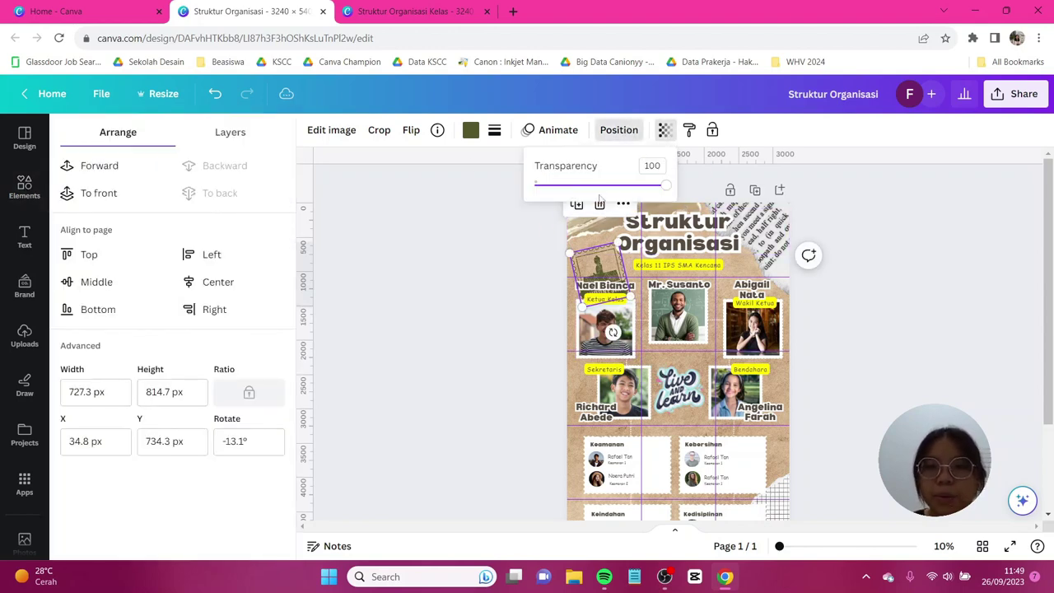
pyautogui.moveTo(599, 185); pyautogui.dragTo(588, 188)
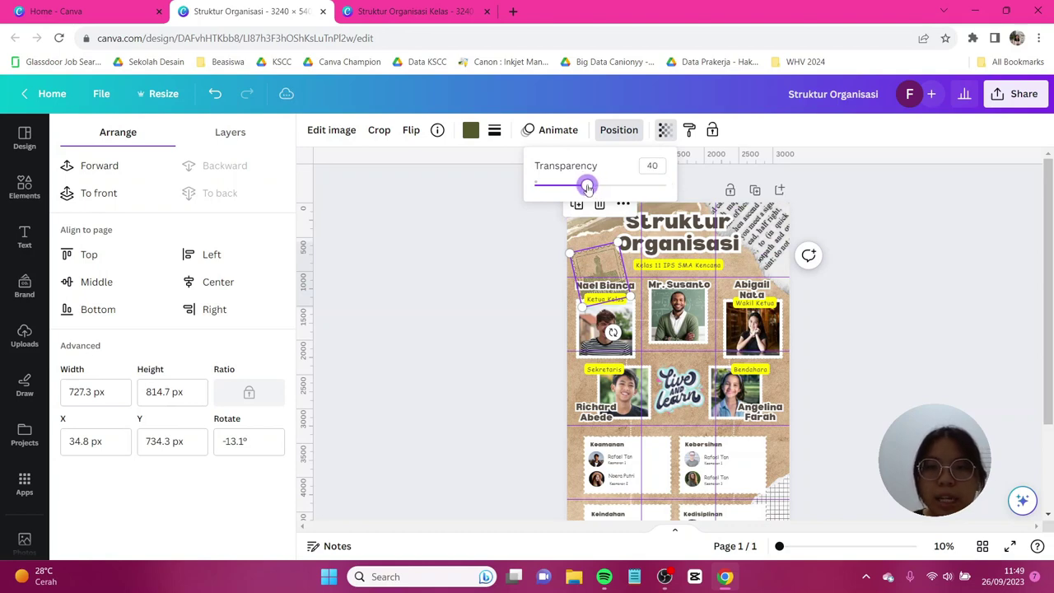
# Add the Sydney stamp from the results, shrink it and move it up-right.
pyautogui.click(456, 294)
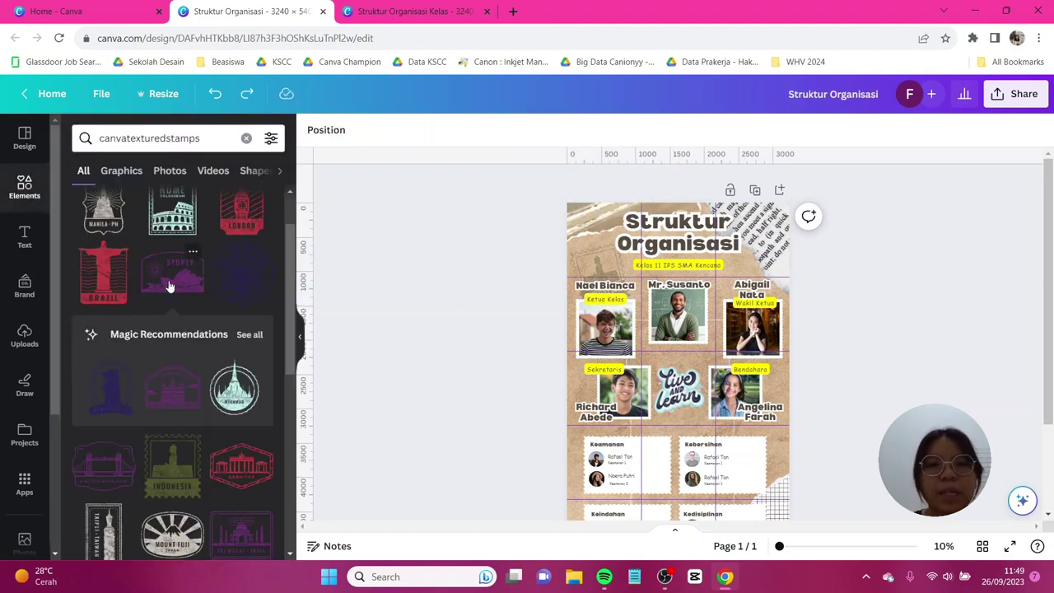
pyautogui.click(167, 289)
pyautogui.moveTo(687, 387); pyautogui.dragTo(693, 335)
pyautogui.click(619, 130)
pyautogui.click(857, 313)
pyautogui.scroll(-1, 857, 313)
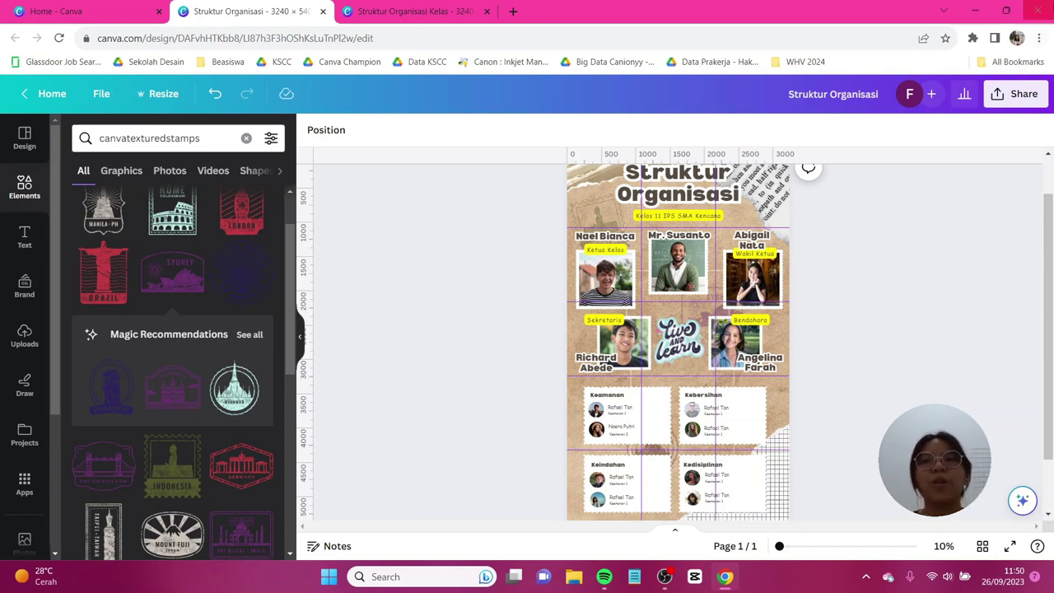
# Download the poster from Share > Download as a PNG, Struktur Organisasi.png.
pyautogui.click(1019, 93)
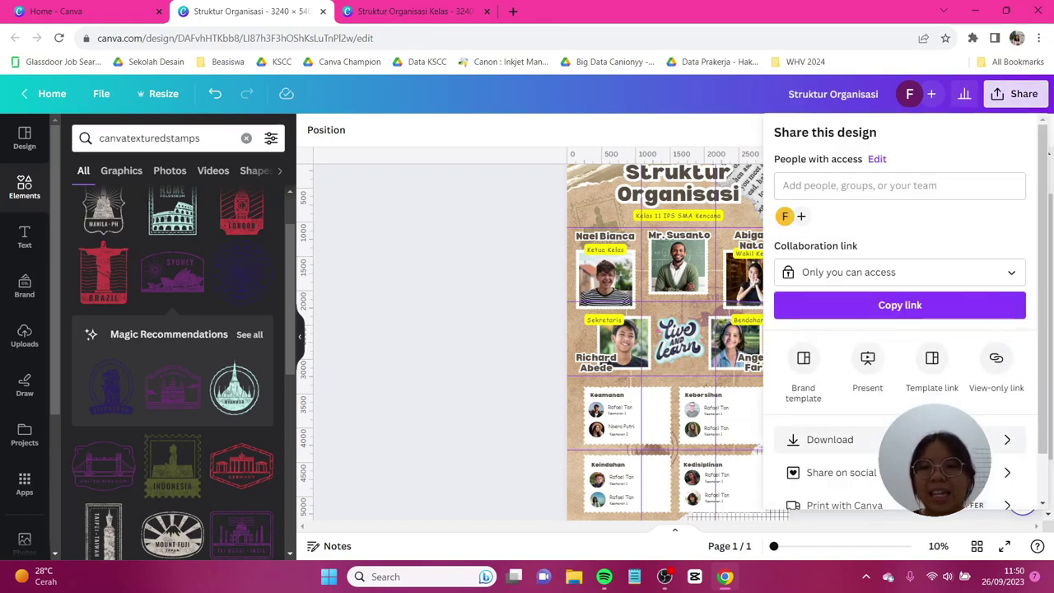
pyautogui.click(830, 439)
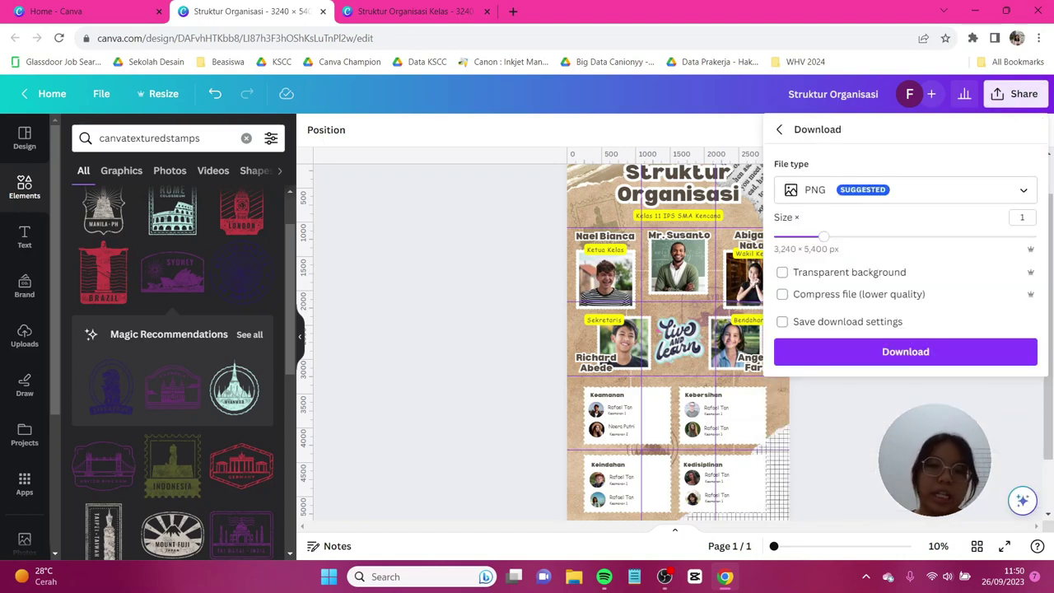
pyautogui.click(932, 352)
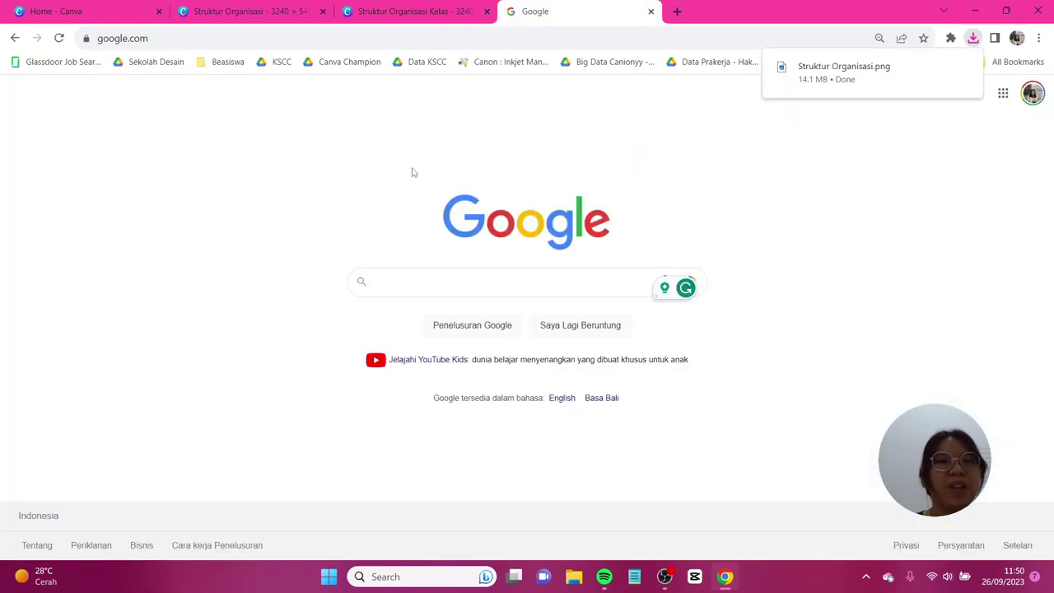
# Search Google for 'pinetools split image' and open PineTools' 'Split image online' page.
pyautogui.click(406, 277)
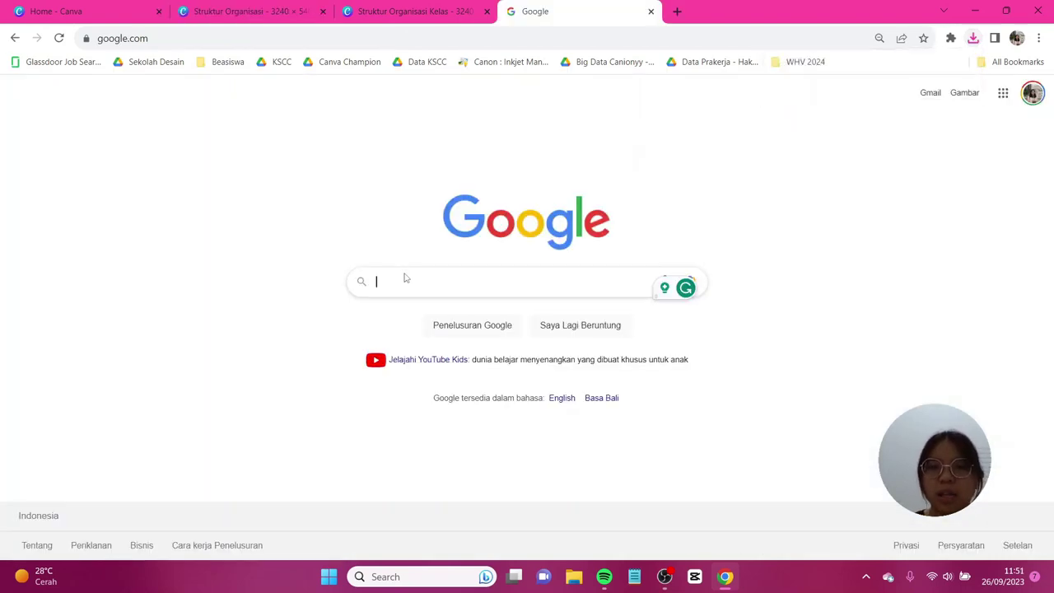
pyautogui.write('pine')
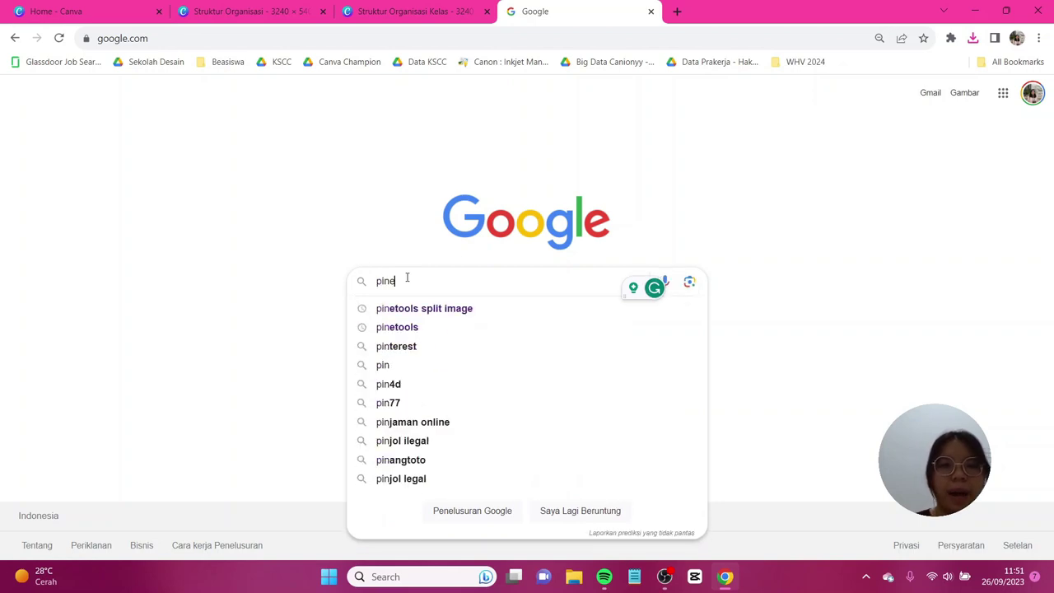
pyautogui.write('tools split image')
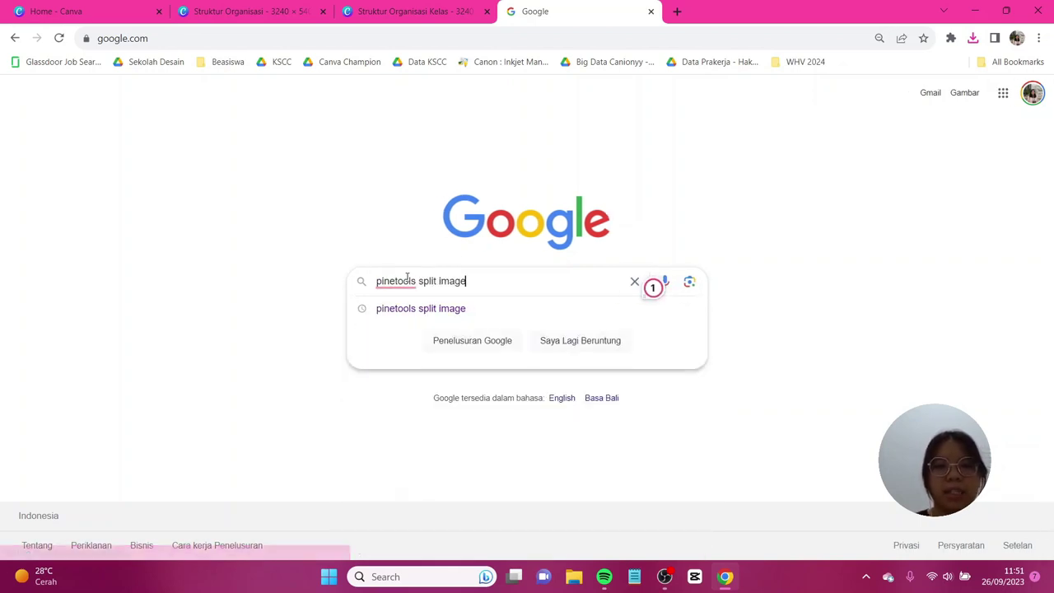
pyautogui.press('Return')
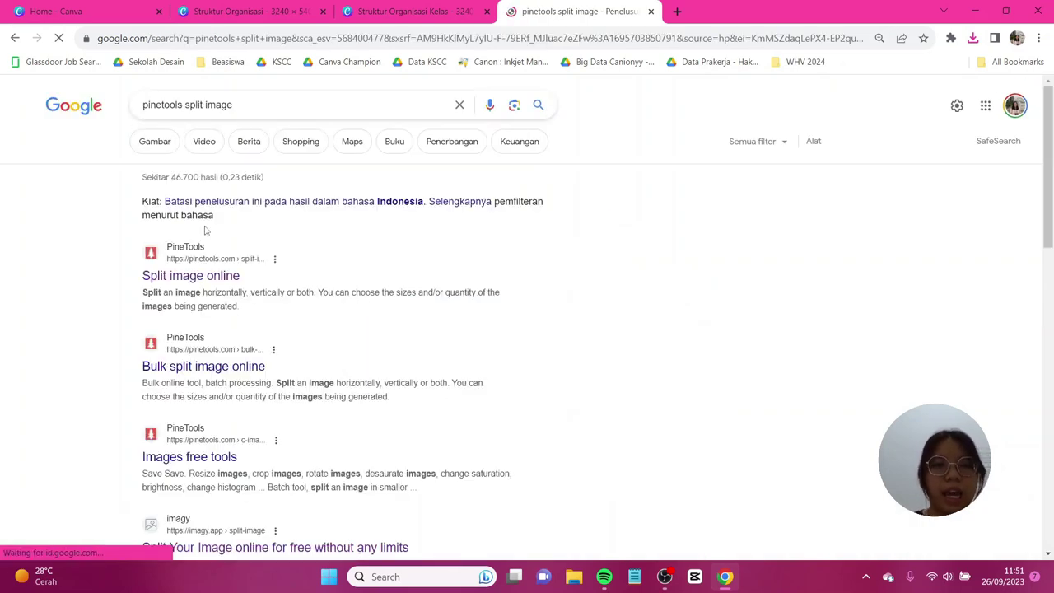
pyautogui.click(208, 284)
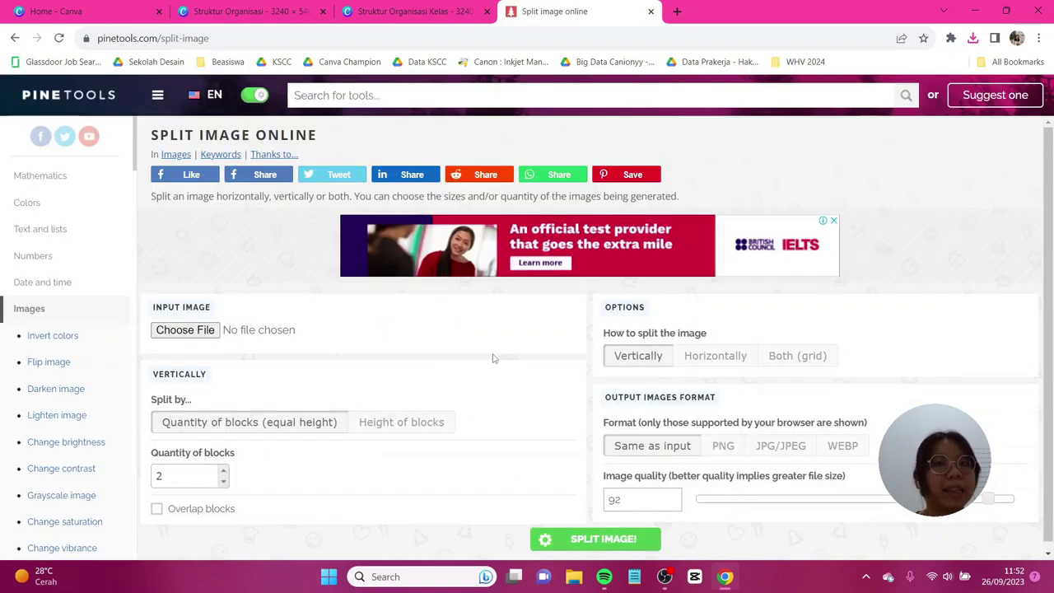
# Load Struktur Organisasi.png as the input image.
pyautogui.click(210, 331)
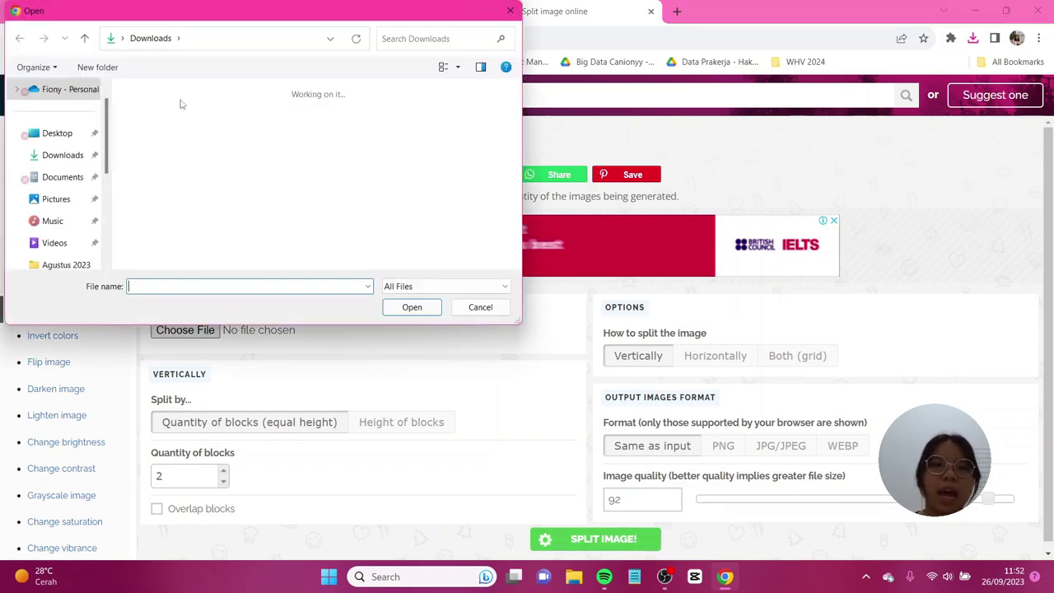
pyautogui.doubleClick(328, 122)
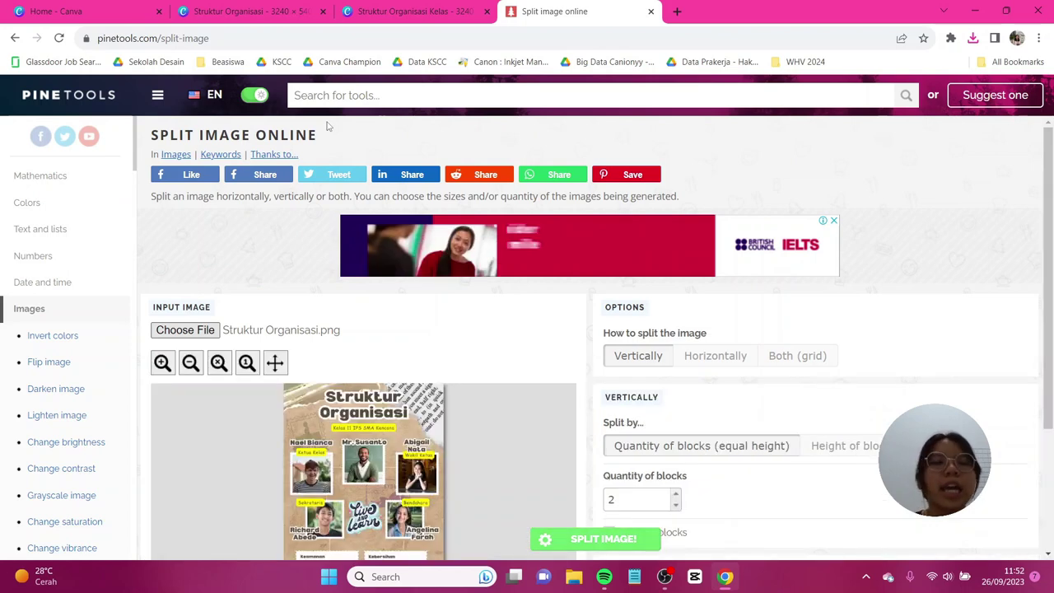
pyautogui.scroll(-1, 433, 343)
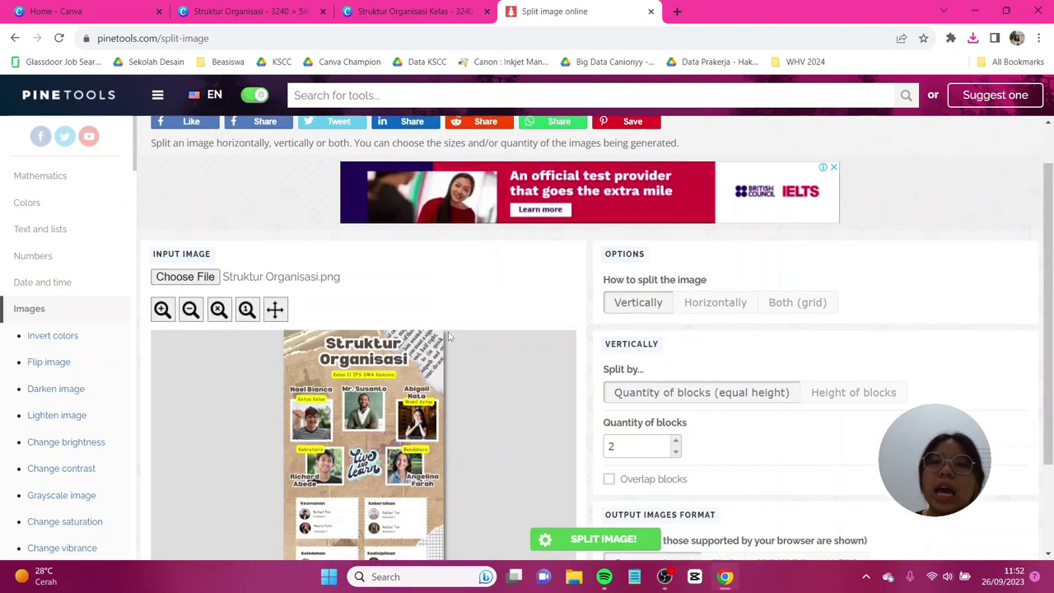
pyautogui.scroll(-1, 458, 313)
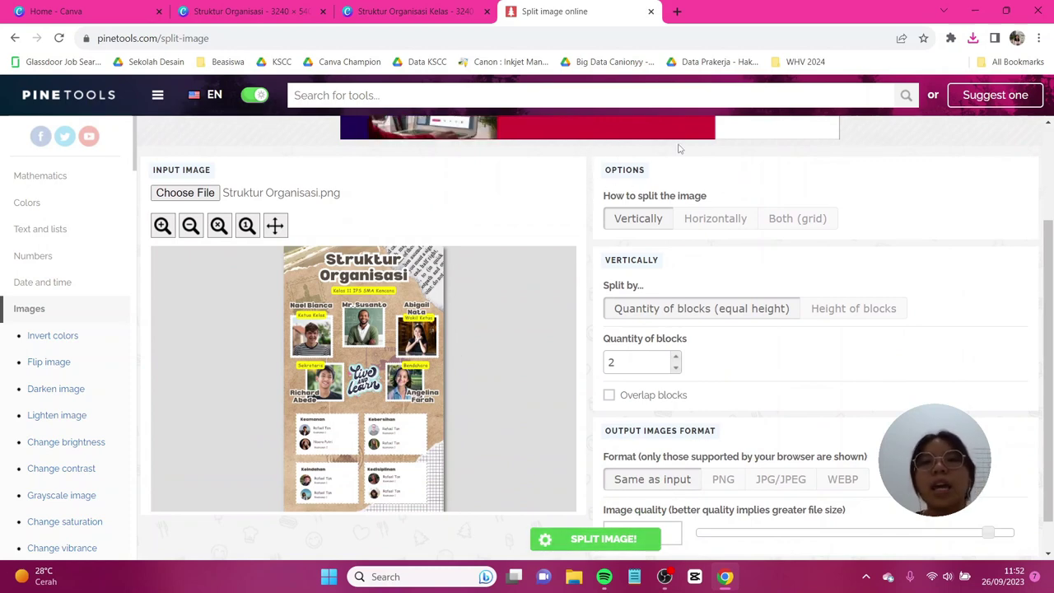
# Choose a grid split in both directions with 5 vertical and 3 horizontal blocks.
pyautogui.click(807, 227)
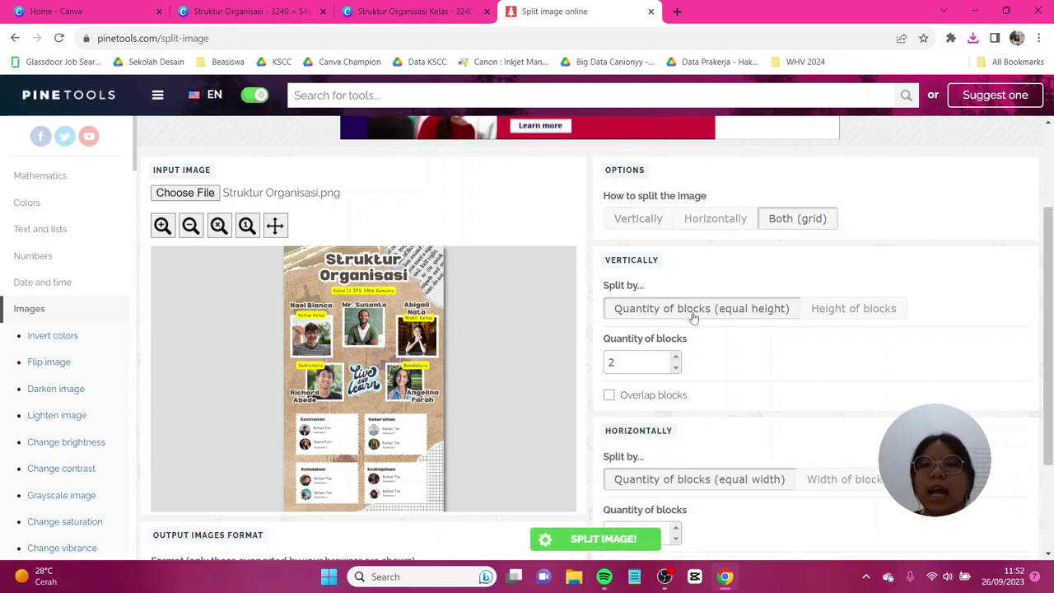
pyautogui.click(675, 358)
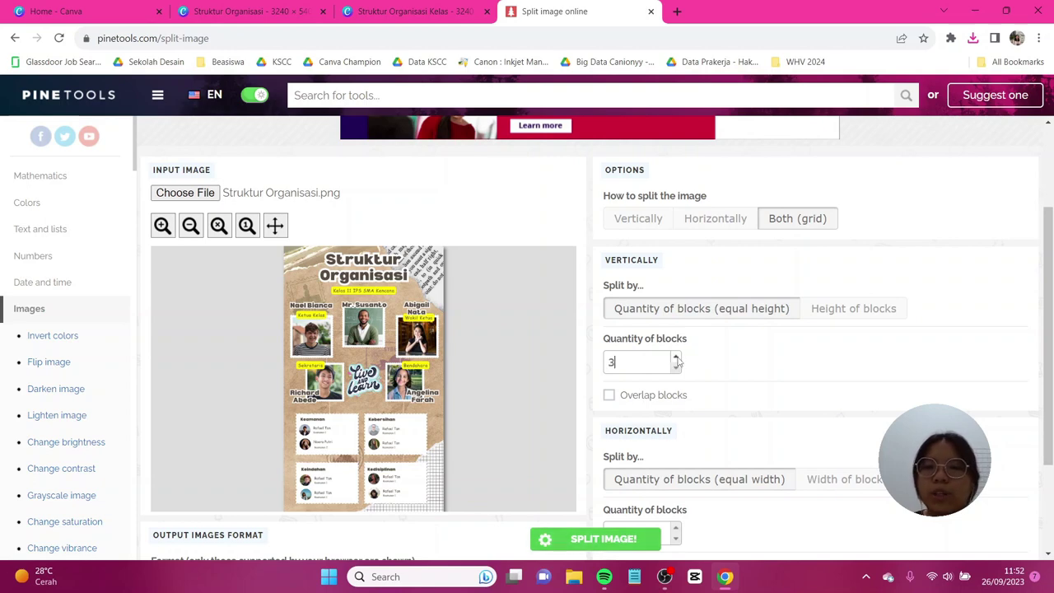
pyautogui.click(675, 358)
pyautogui.click(675, 358)
pyautogui.click(675, 358)
pyautogui.click(675, 368)
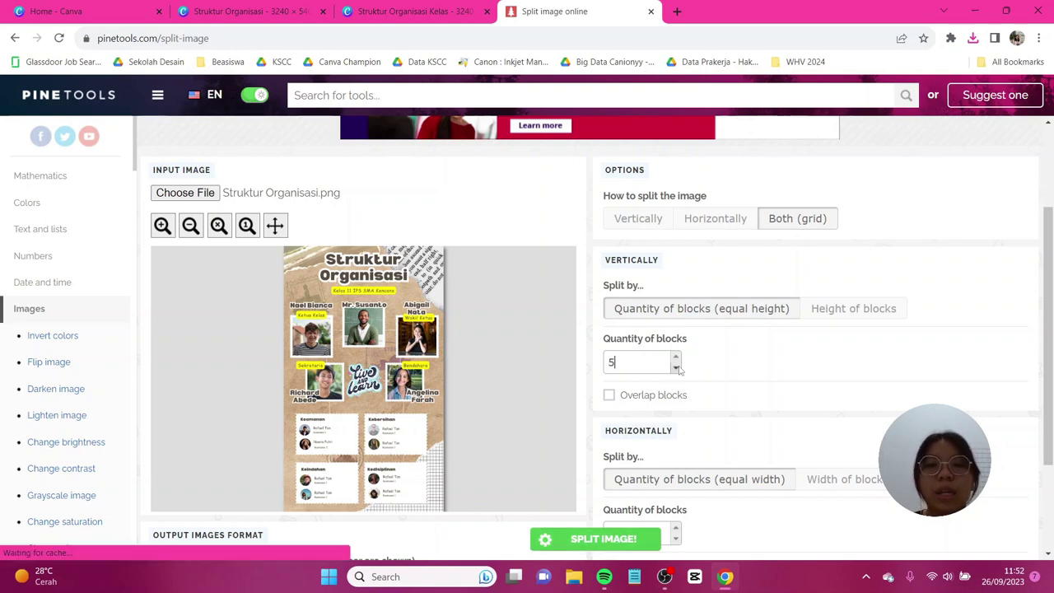
pyautogui.scroll(-1, 752, 392)
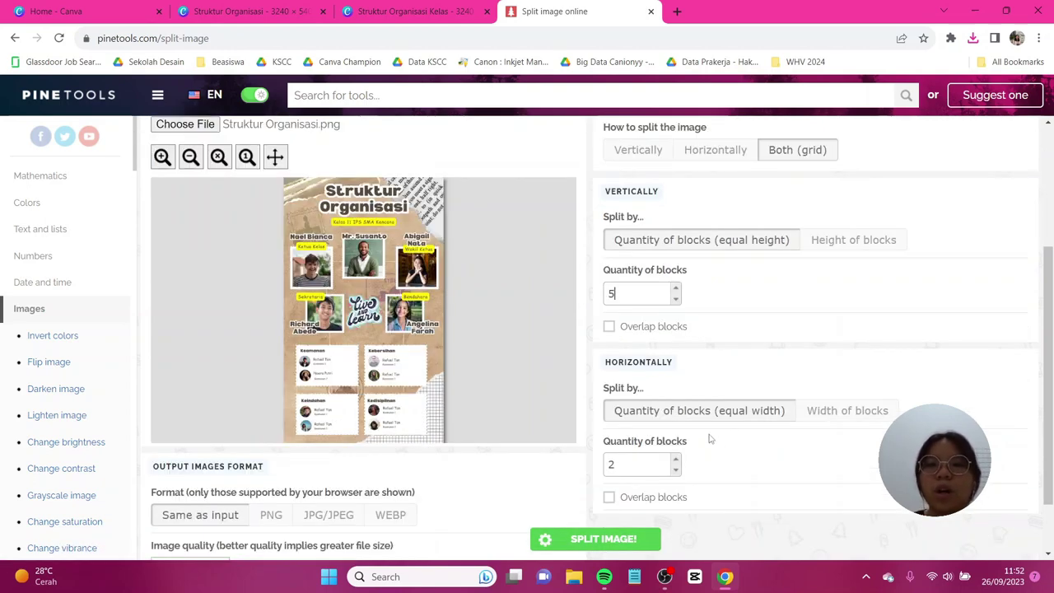
pyautogui.click(675, 459)
pyautogui.click(675, 459)
pyautogui.click(675, 459)
pyautogui.click(675, 459)
pyautogui.click(675, 459)
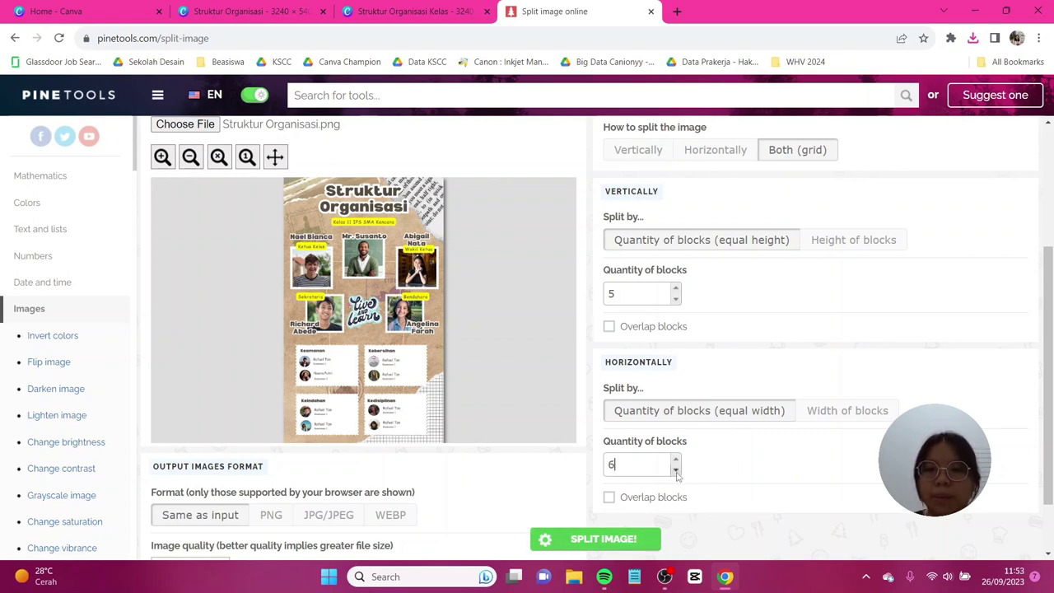
pyautogui.click(676, 469)
pyautogui.click(675, 469)
pyautogui.click(675, 469)
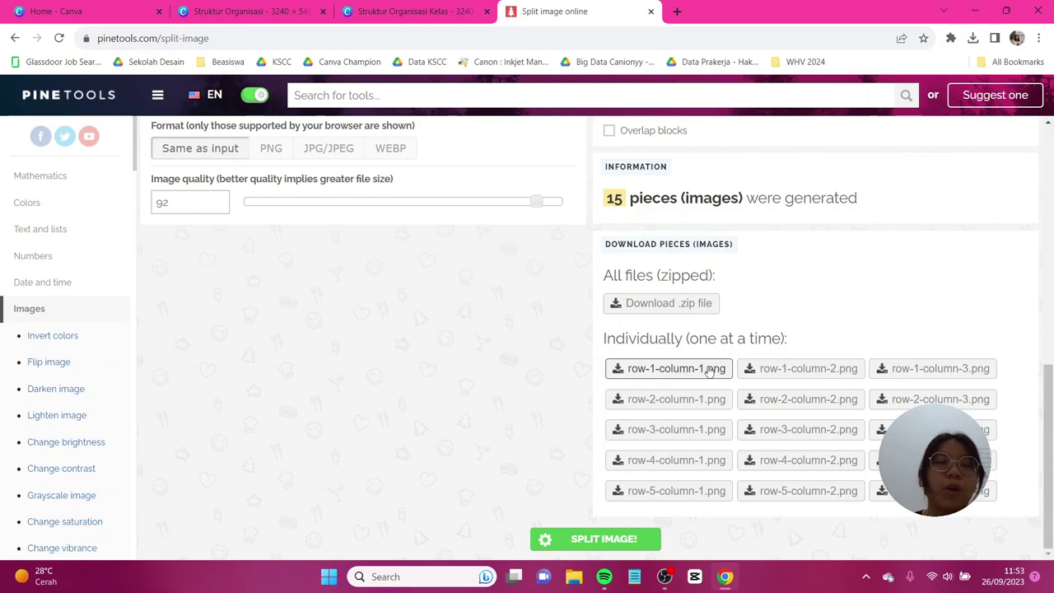
# Download the row-1-column-2 piece and view it in Photos.
pyautogui.click(803, 369)
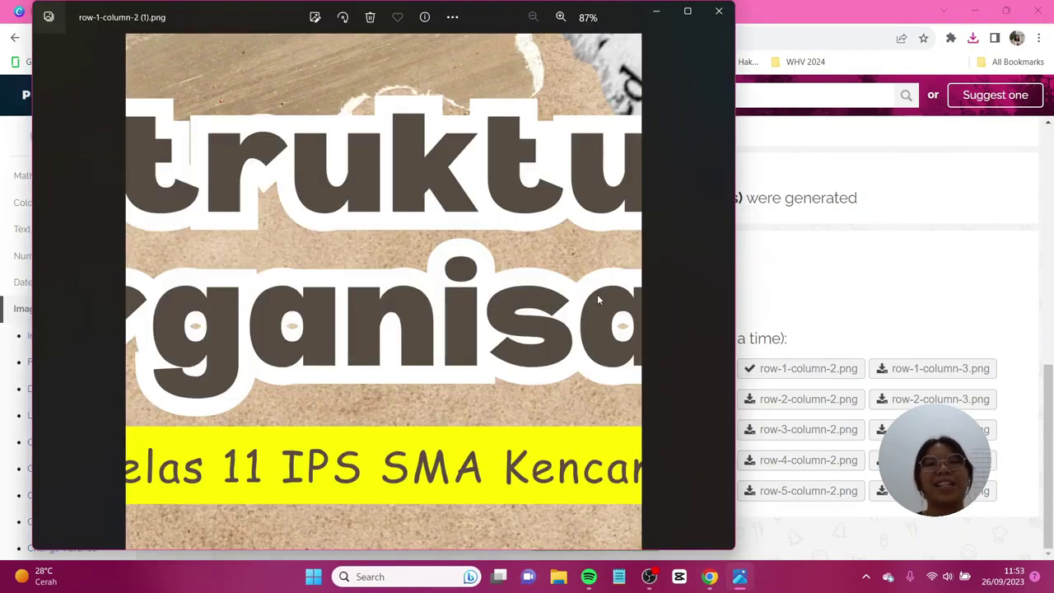